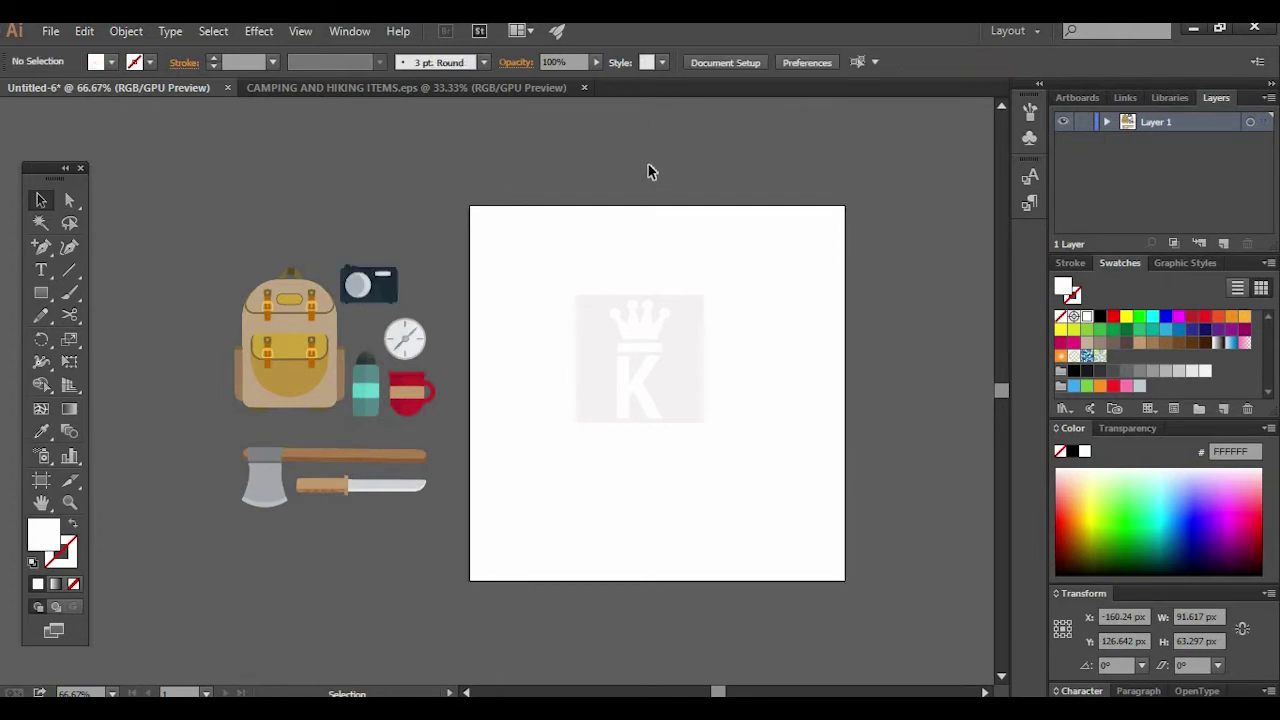
Check the artboard's width and height
left_click(41, 479)
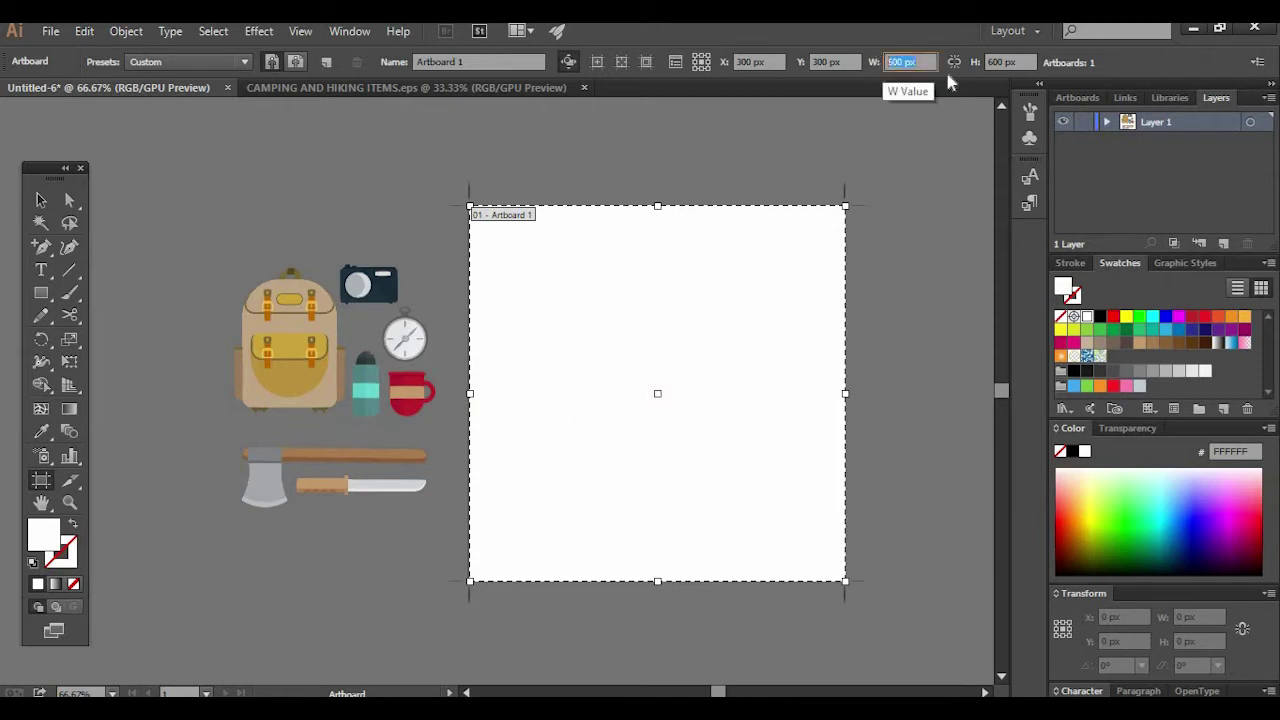
left_click(1005, 62)
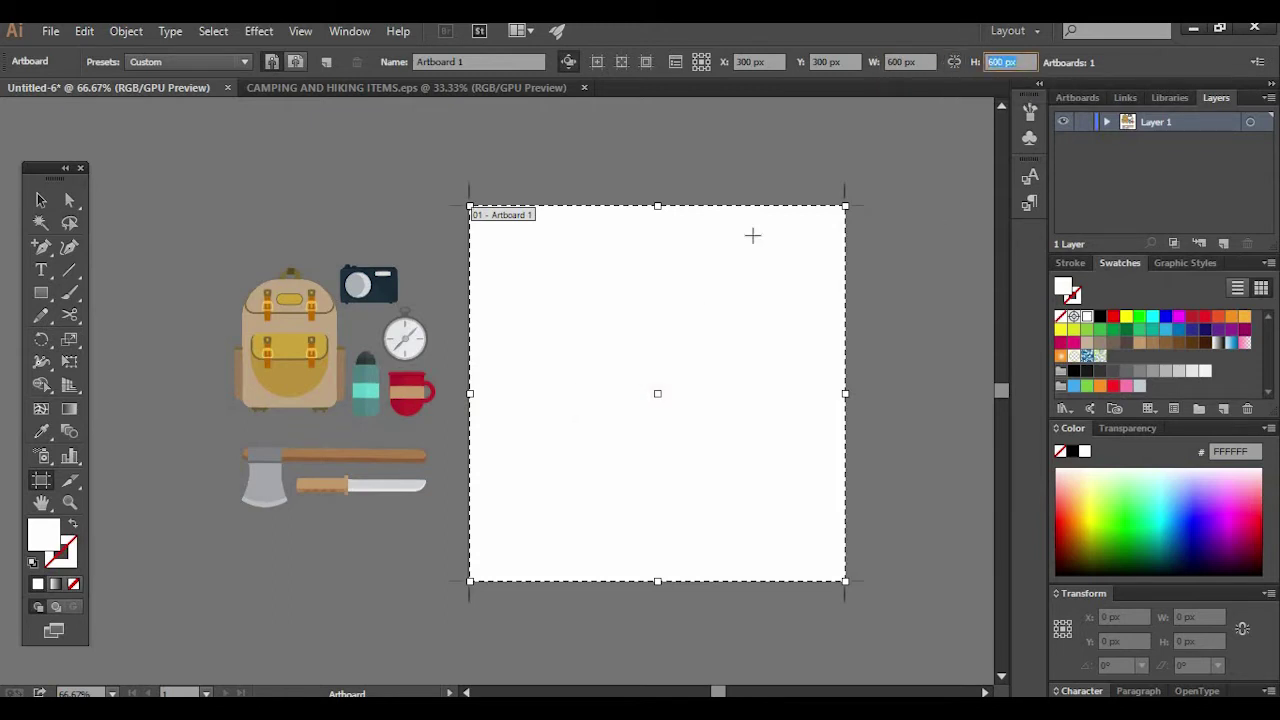
left_click(41, 199)
left_click(372, 288)
left_click_drag(392, 303, 625, 281)
key("ctrl+z")
key("ctrl+z")
Place a copy of the camera across the artboard's top edge near its upper-left corner, tilted counterclockwise
left_click(434, 270)
left_click(375, 295)
left_click_drag(378, 300, 610, 234)
left_click(388, 305)
left_click(368, 285)
Copy the backpack onto the artboard, tilt it clockwise and space it beside the camera across the top edge
left_click(310, 335)
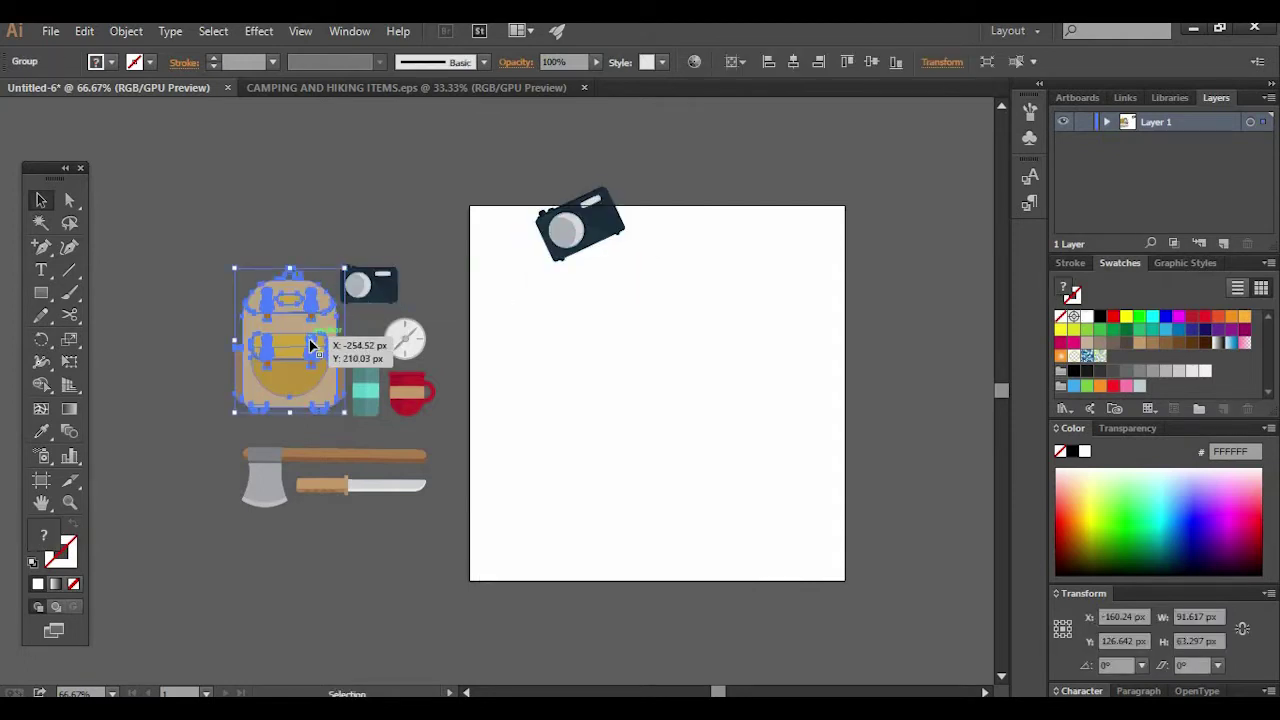
left_click_drag(300, 340, 666, 336)
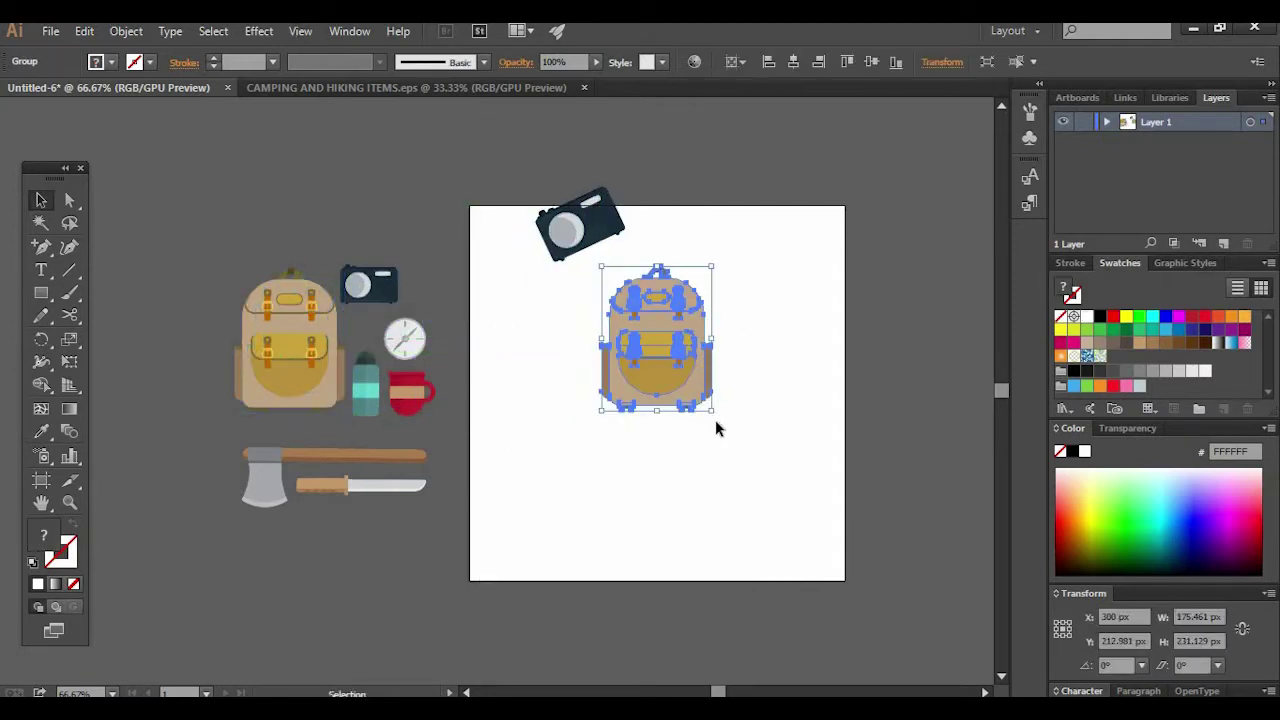
left_click_drag(715, 420, 665, 448)
left_click_drag(678, 383, 708, 293)
left_click_drag(576, 233, 539, 236)
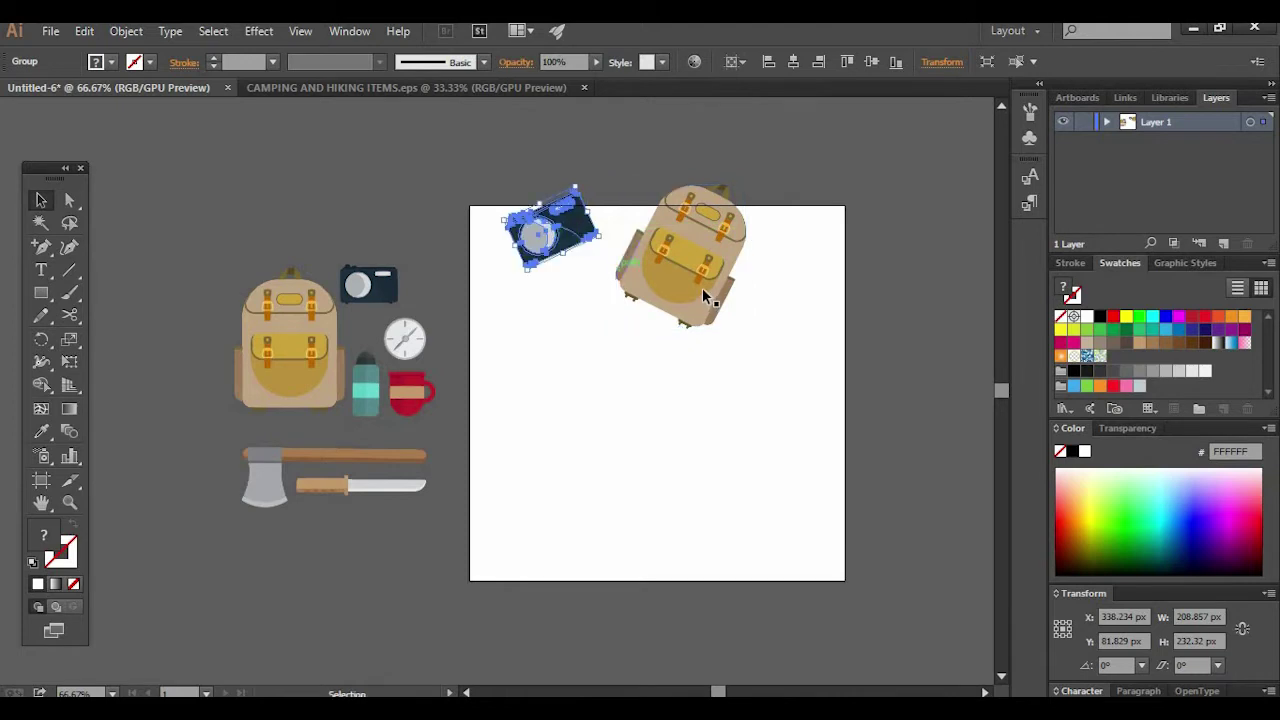
left_click_drag(700, 288, 681, 287)
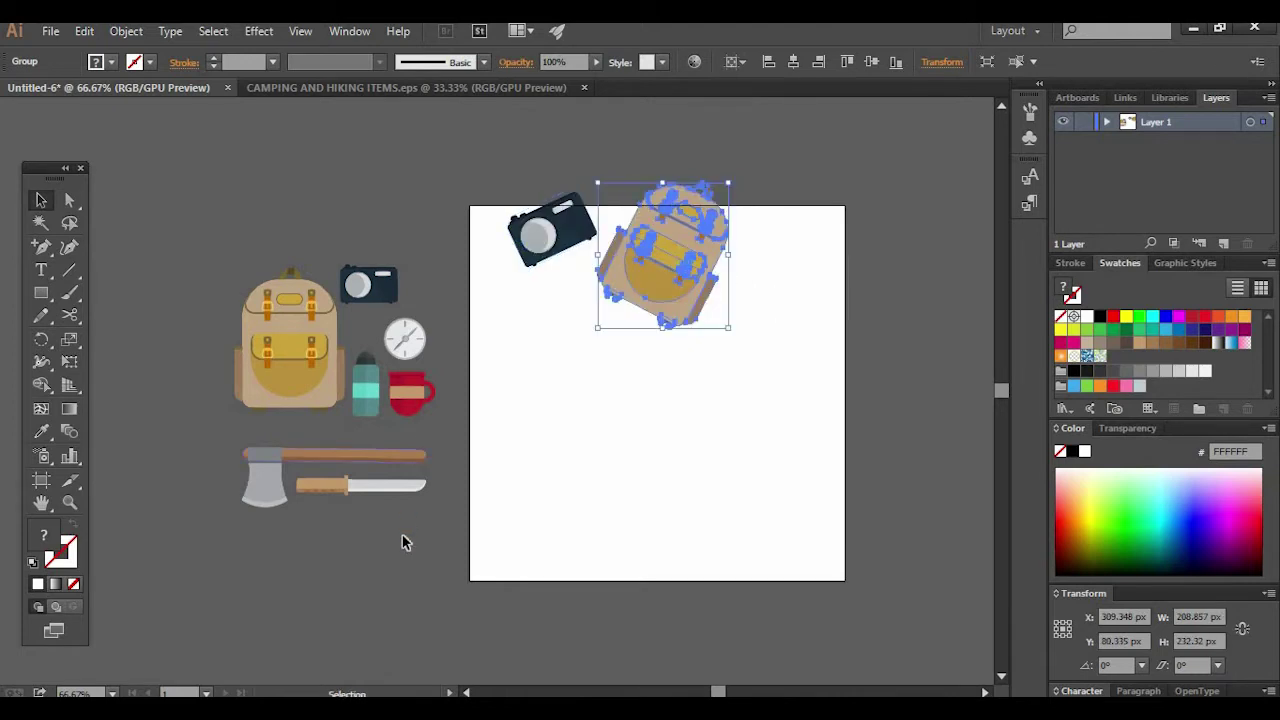
Copy the axe across the artboard's left edge below the camera, rotated with its head toward the lower right
left_click(368, 466)
left_click(368, 466)
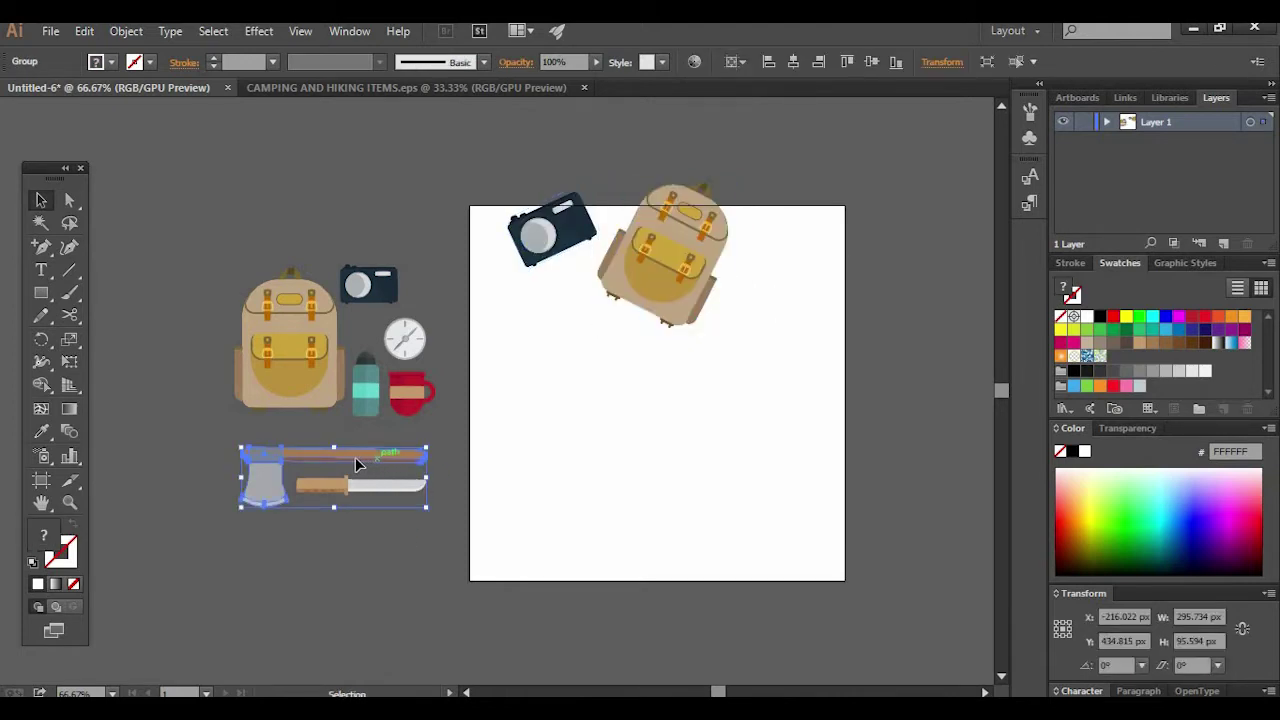
left_click_drag(415, 490, 580, 368)
left_click_drag(598, 490, 526, 338)
left_click(425, 440)
left_click_drag(415, 418, 565, 416)
key("ctrl+z")
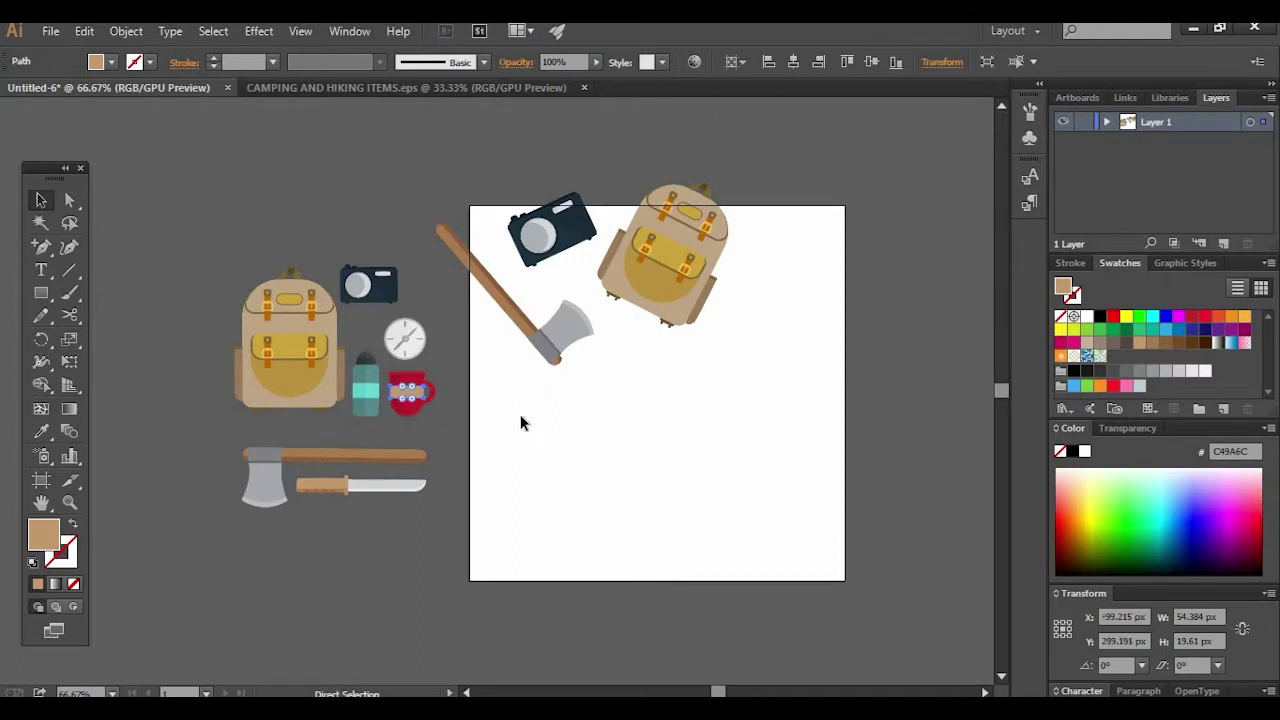
Group the mug's parts and place an enlarged, tilted copy across the top edge near the artboard's upper-right corner
left_click_drag(456, 360, 396, 416)
left_click(456, 391)
left_click_drag(443, 381, 763, 273)
key("ctrl+g")
left_click(425, 429)
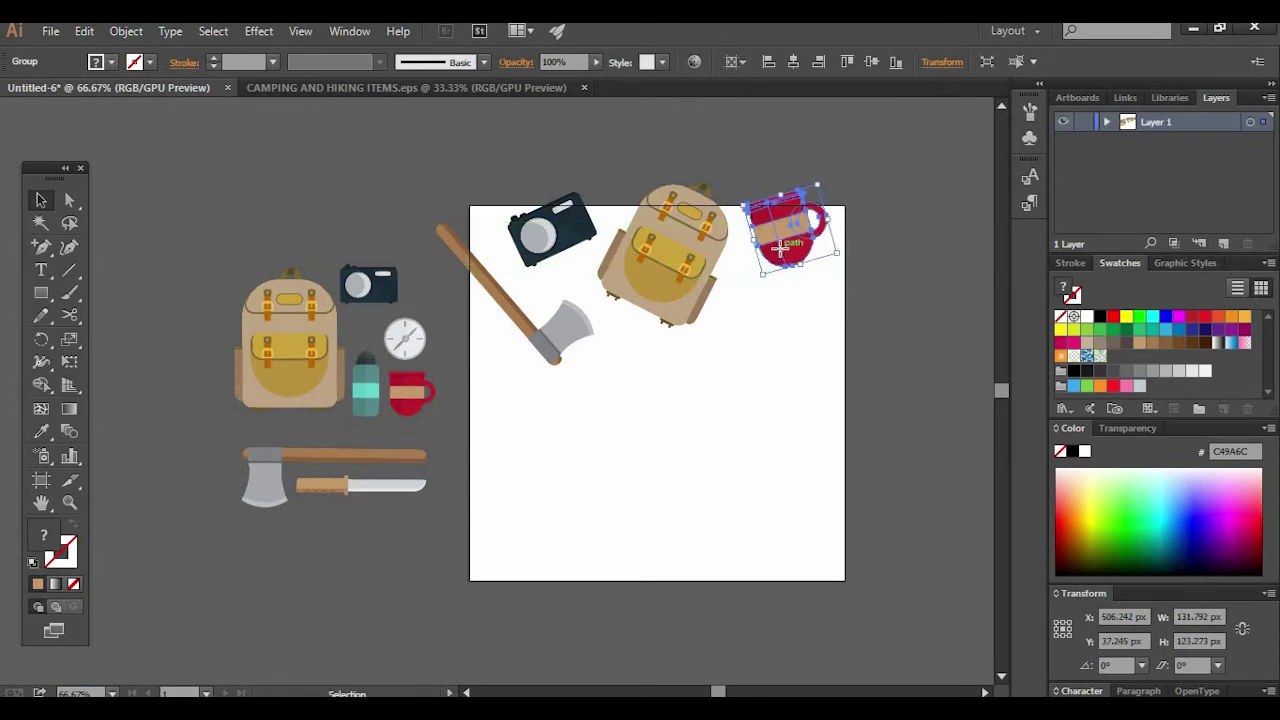
left_click(532, 449)
Place an enlarged, rotated copy of the compass across the artboard's left edge, just below the axe
left_click(367, 384)
left_click(412, 346)
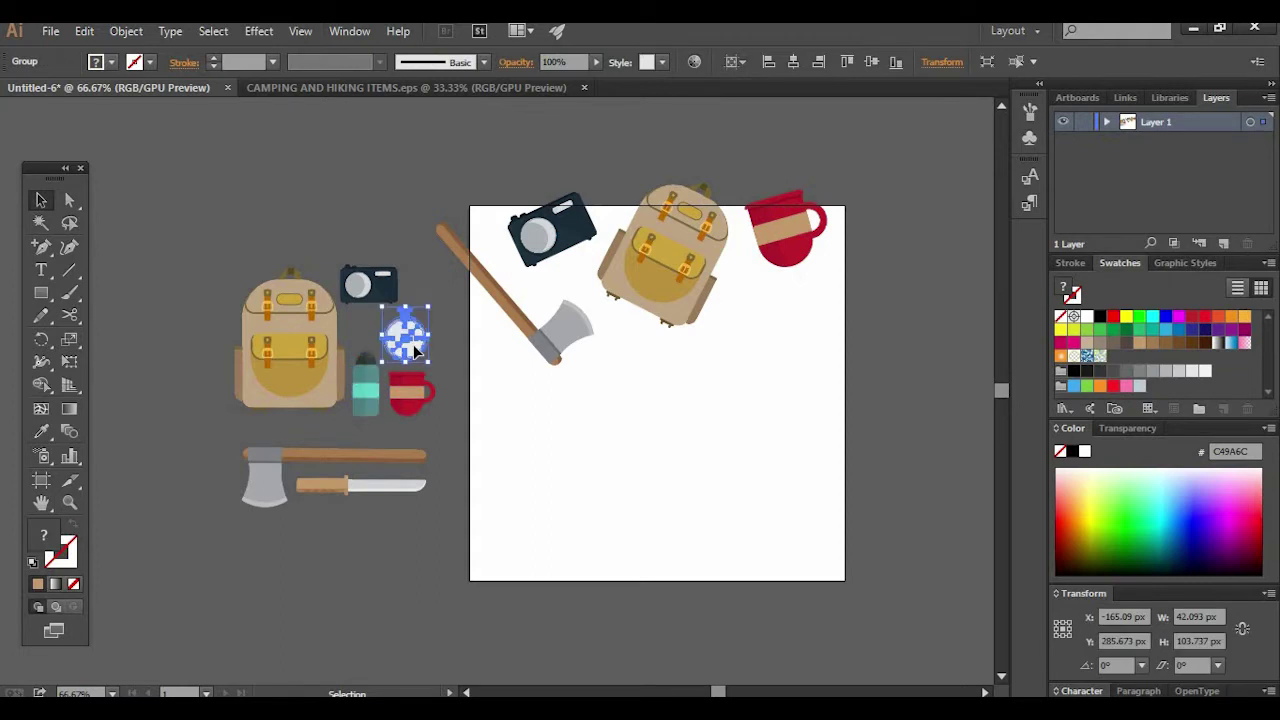
left_click_drag(408, 350, 571, 415)
left_click(515, 396)
left_click(514, 392)
left_click_drag(523, 398, 478, 384)
left_click(516, 457)
Place a tilted copy of the bottle and a copy of the tilted camera below the compass along the left edge
left_click(366, 392)
left_click_drag(378, 420, 488, 558)
left_click_drag(492, 508, 483, 492)
left_click_drag(546, 232, 483, 552)
left_click_drag(503, 459, 495, 442)
left_click_drag(493, 388, 491, 374)
Enlarge the left-edge bottle, tilt it further clockwise, and tighten its spacing with the camera below it
left_click(489, 463)
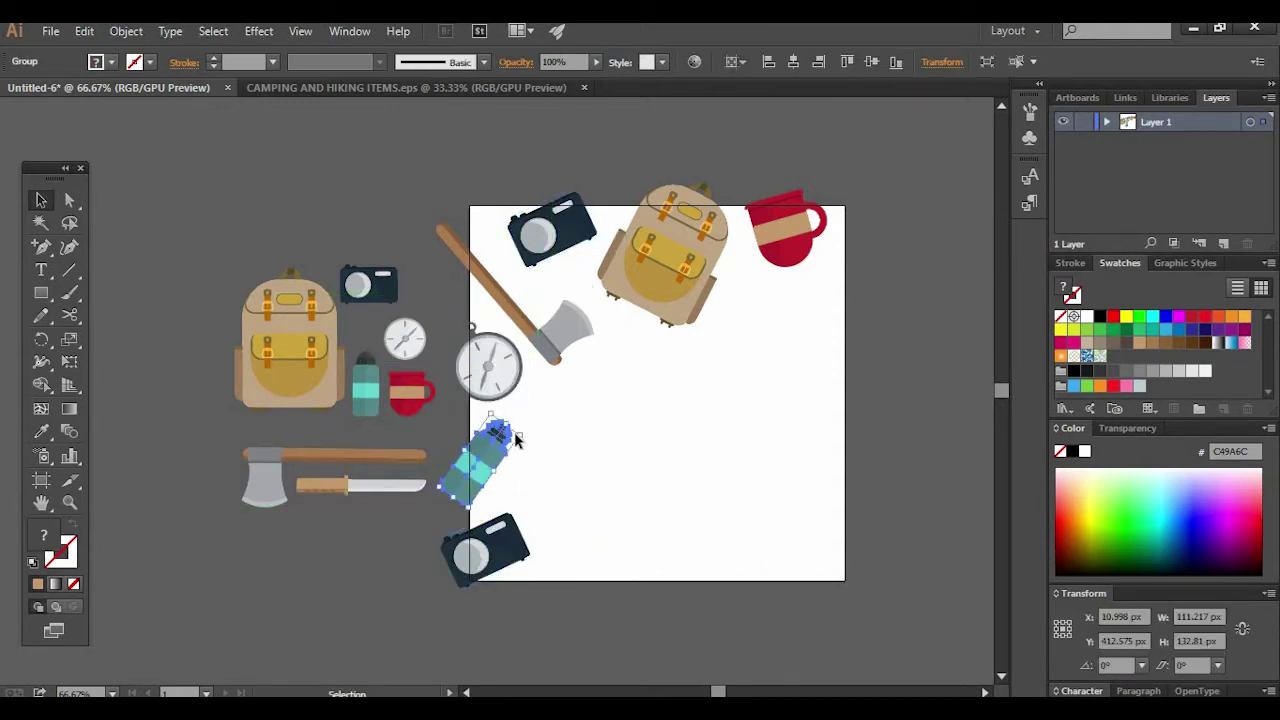
mouse_move(533, 431)
left_mouse_down()
mouse_move(552, 412)
mouse_move(542, 419)
left_mouse_up()
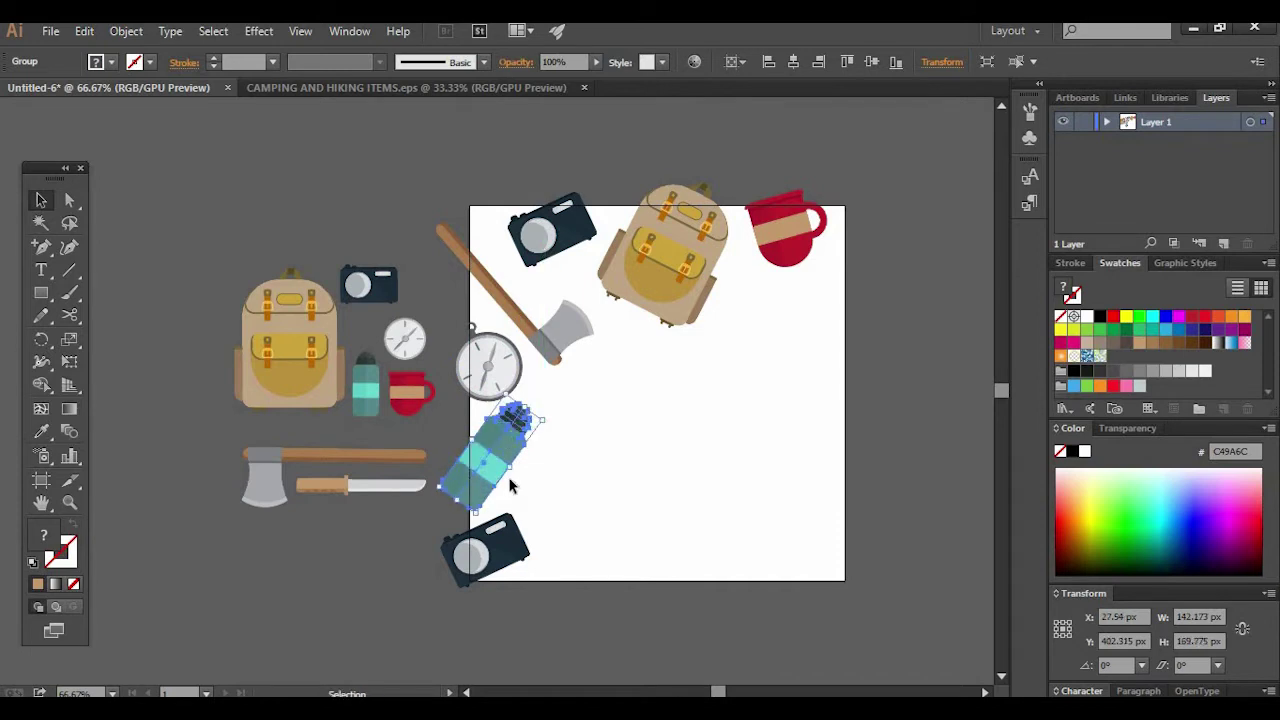
left_click_drag(510, 479, 545, 492)
left_click_drag(501, 552, 498, 530)
left_click(534, 488)
left_click_drag(496, 444, 493, 433)
left_click_drag(558, 466, 558, 466)
left_click(651, 466)
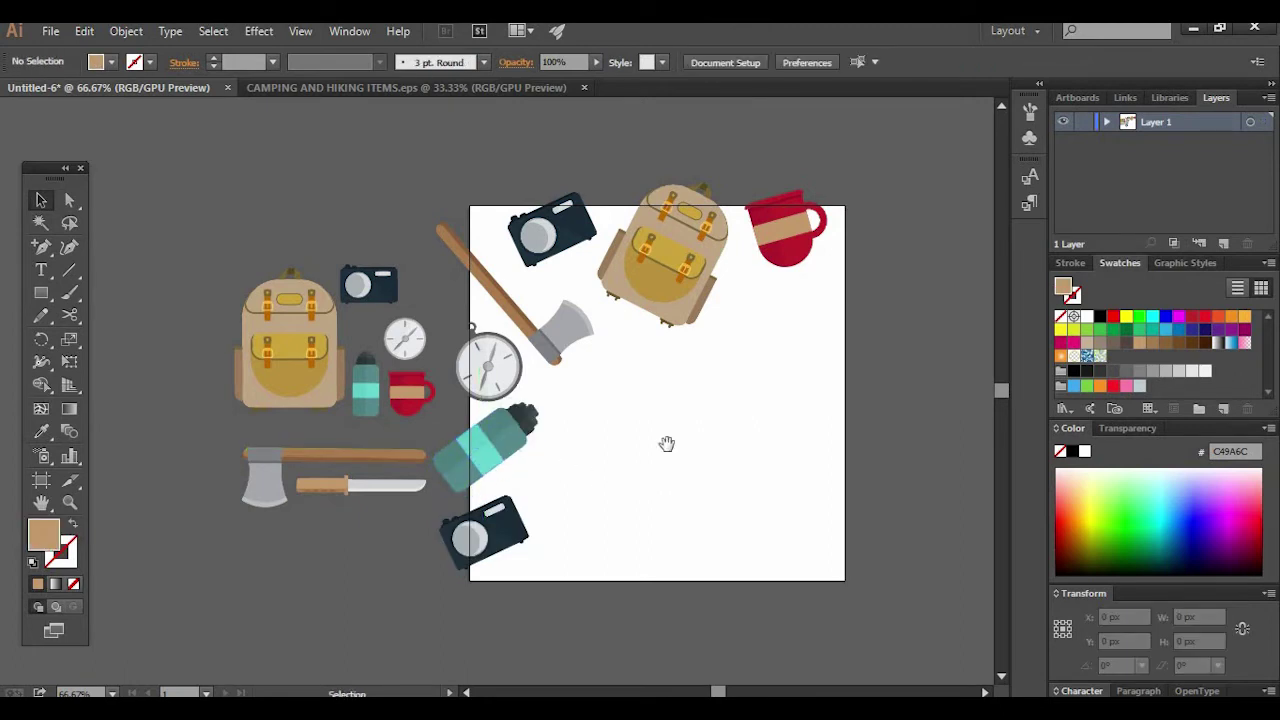
Place an enlarged upright copy of the compass inside the artboard, below the tilted backpack
left_click_drag(667, 443, 663, 433)
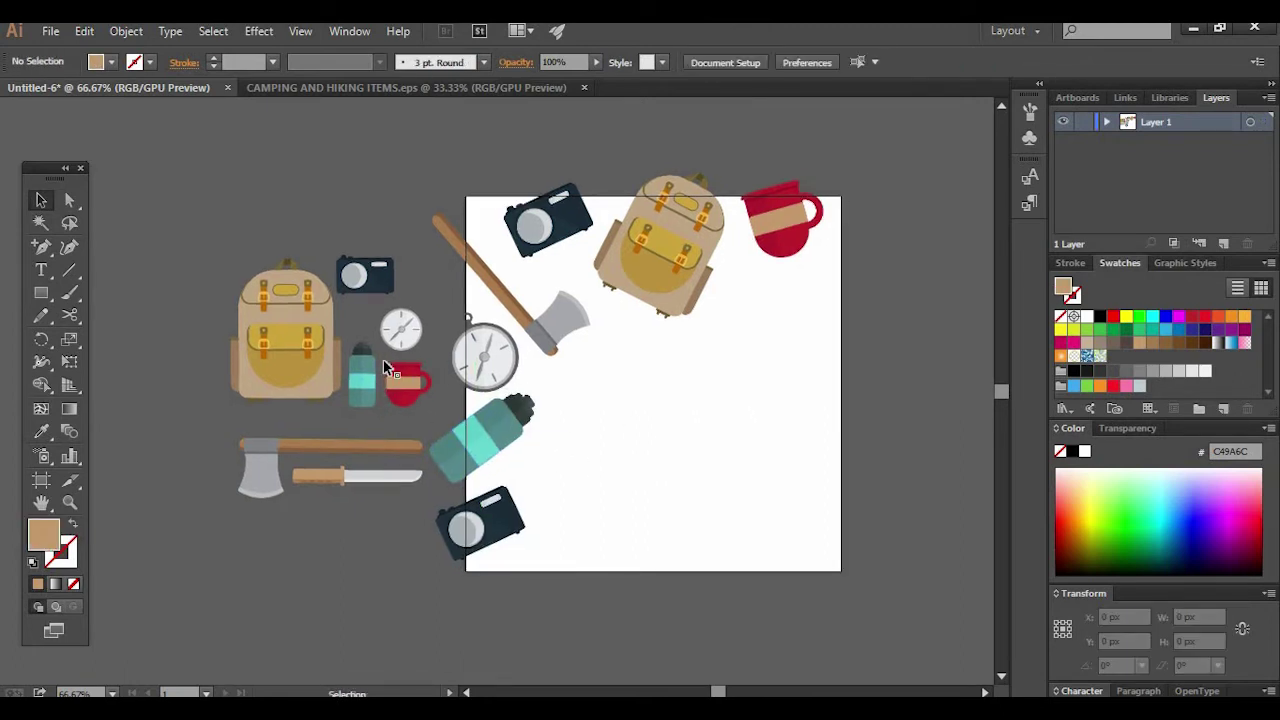
left_click(412, 339)
left_click_drag(415, 338, 672, 370)
Copy the tilted backpack below the inner compass and scale the copy down
left_click(676, 255)
left_click_drag(688, 218, 627, 443)
left_click_drag(682, 344, 617, 383)
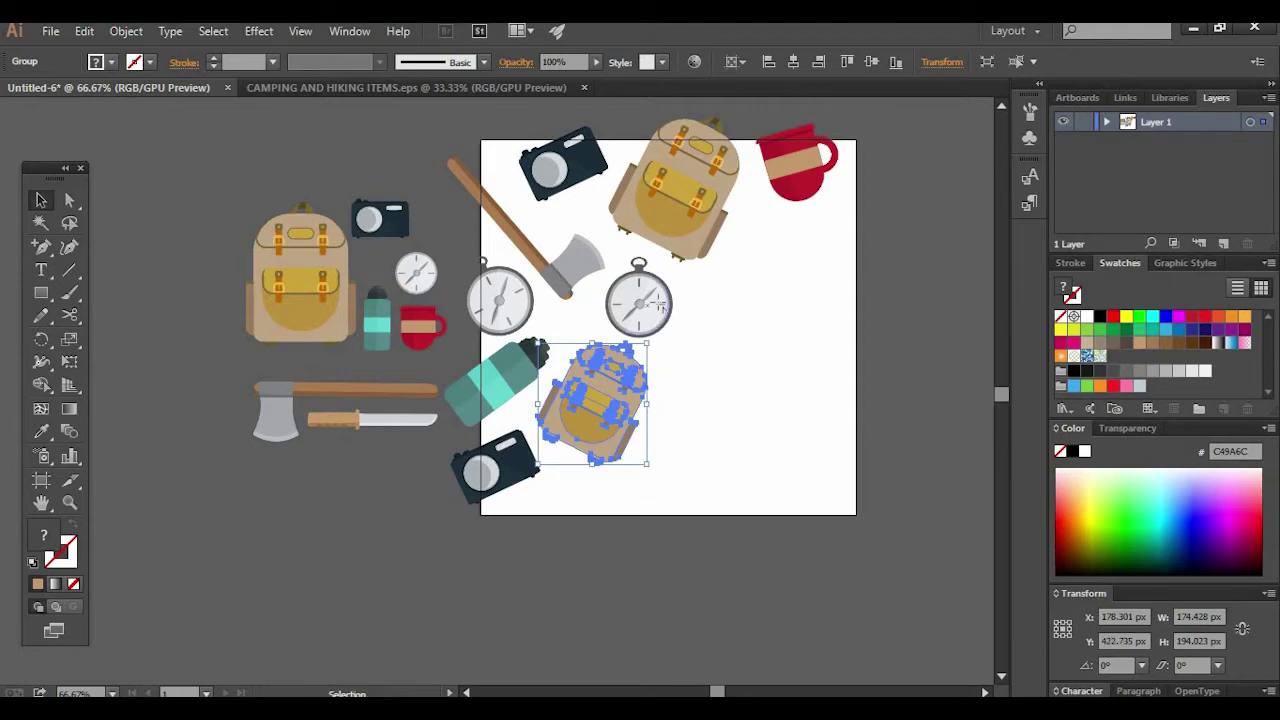
Scale down the inner compass and adjust the position of the smaller backpack beneath it
left_click(660, 305)
left_click_drag(677, 342, 657, 316)
left_click_drag(616, 375, 631, 364)
Move the whole set of original source items farther left, away from the artboard
left_click(752, 357)
left_click_drag(749, 350, 713, 341)
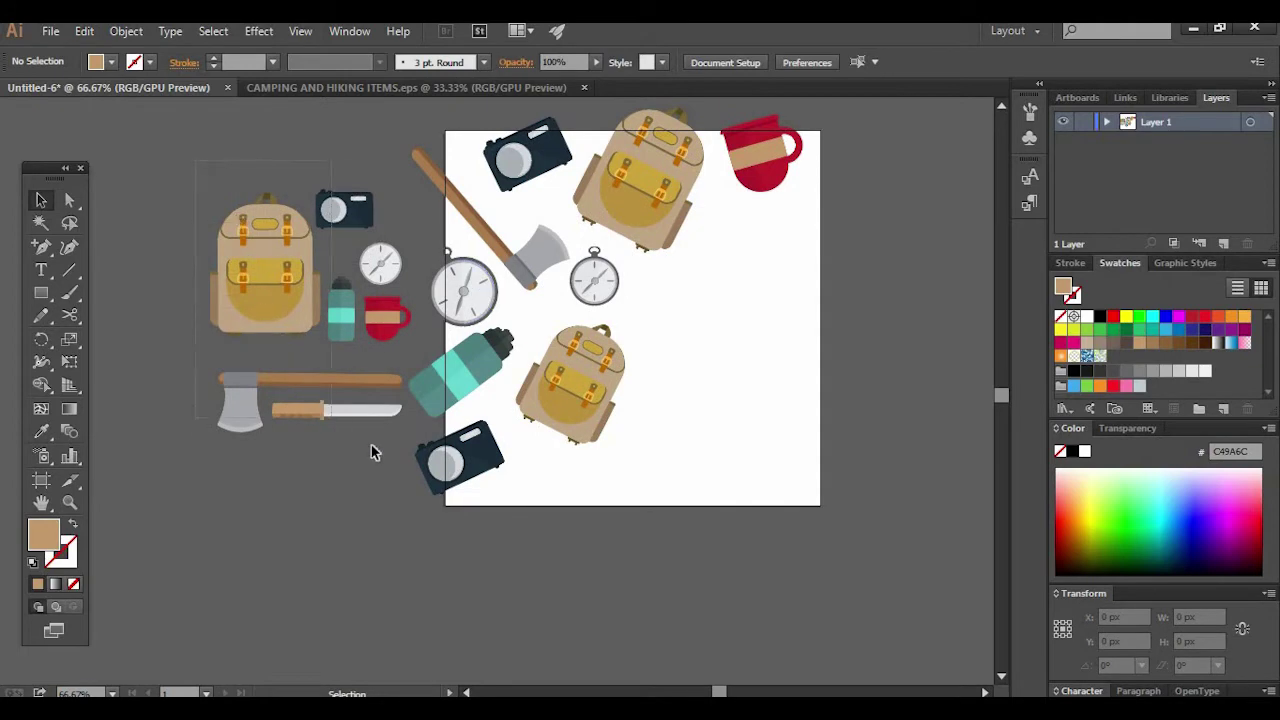
left_click_drag(369, 407, 314, 407)
left_click(690, 415)
Use Move to copy the camera, backpack and mug on the top edge by 0 px horizontally and 600 px vertically
left_click_drag(697, 409, 697, 468)
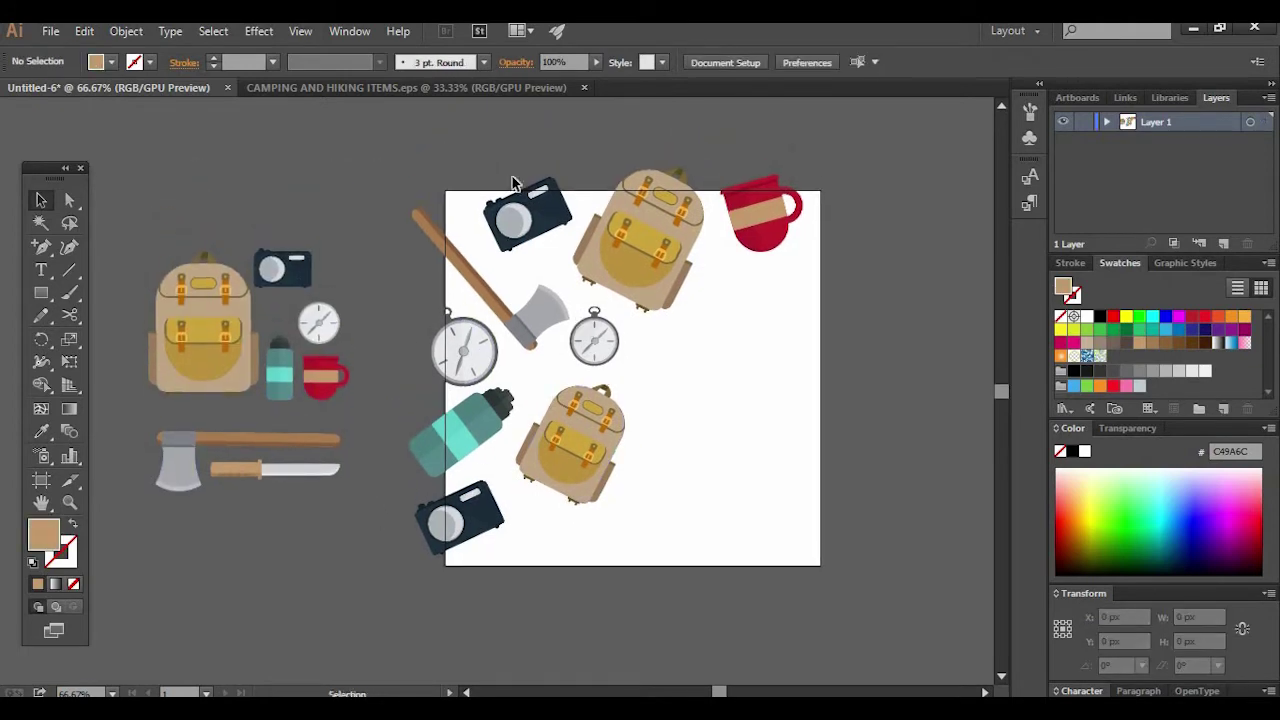
left_click_drag(793, 255, 797, 258)
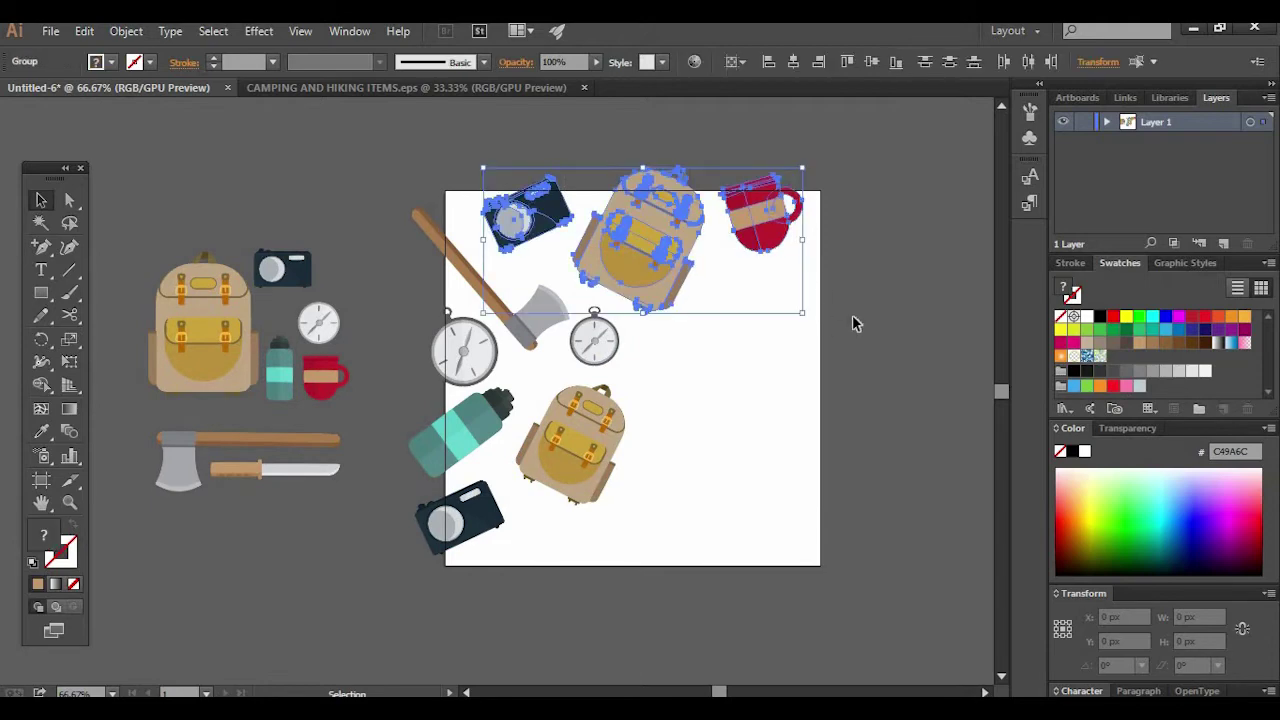
left_click(126, 31)
mouse_move(185, 55)
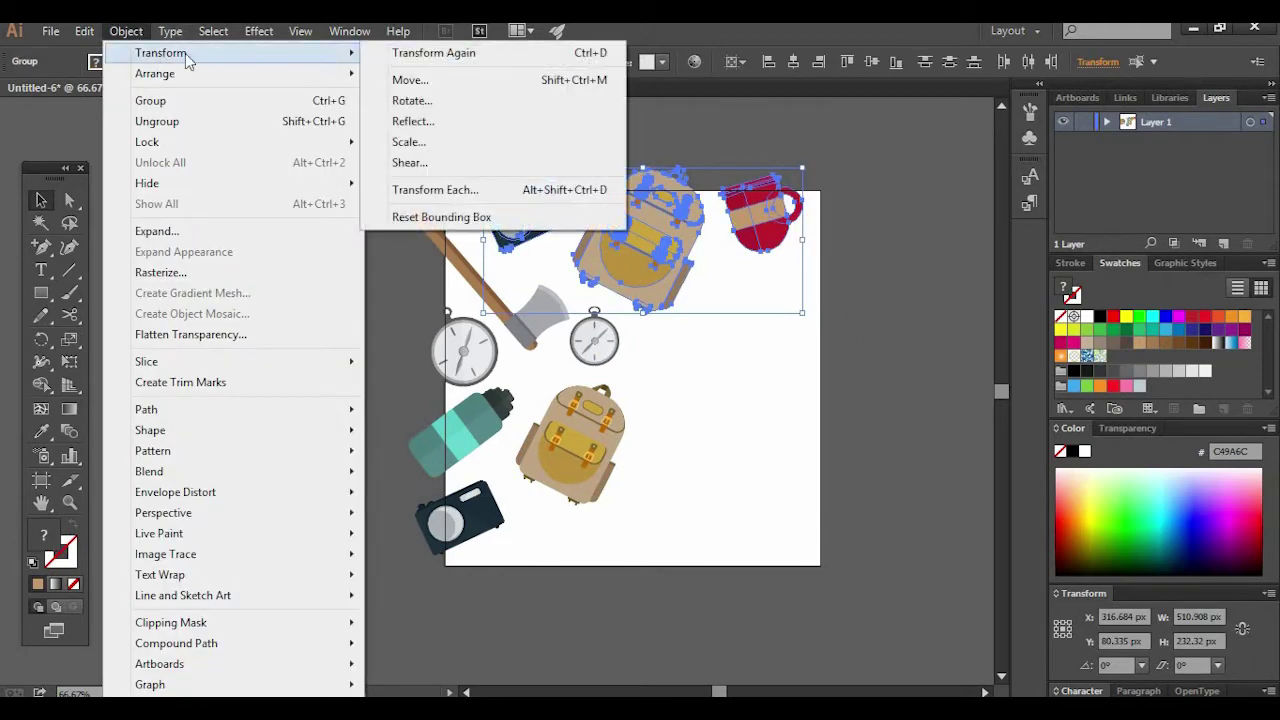
left_click(410, 84)
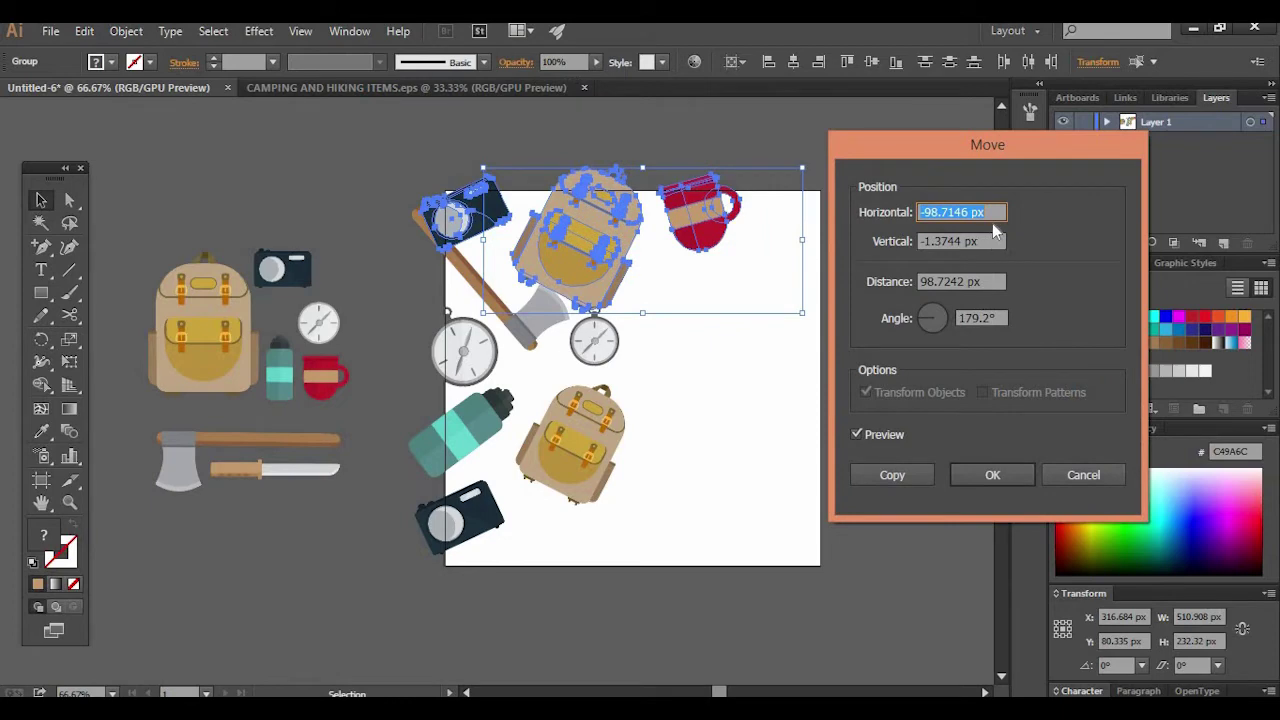
type("0")
key("Tab")
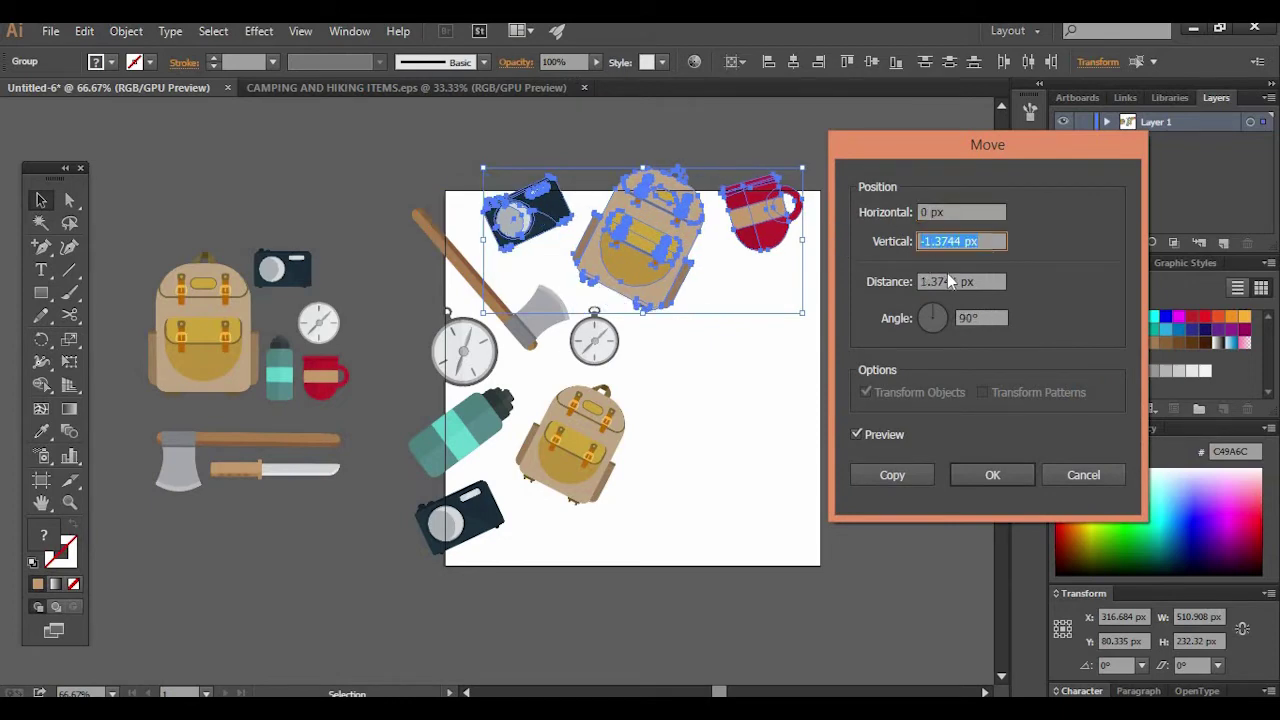
type("600")
key("Tab")
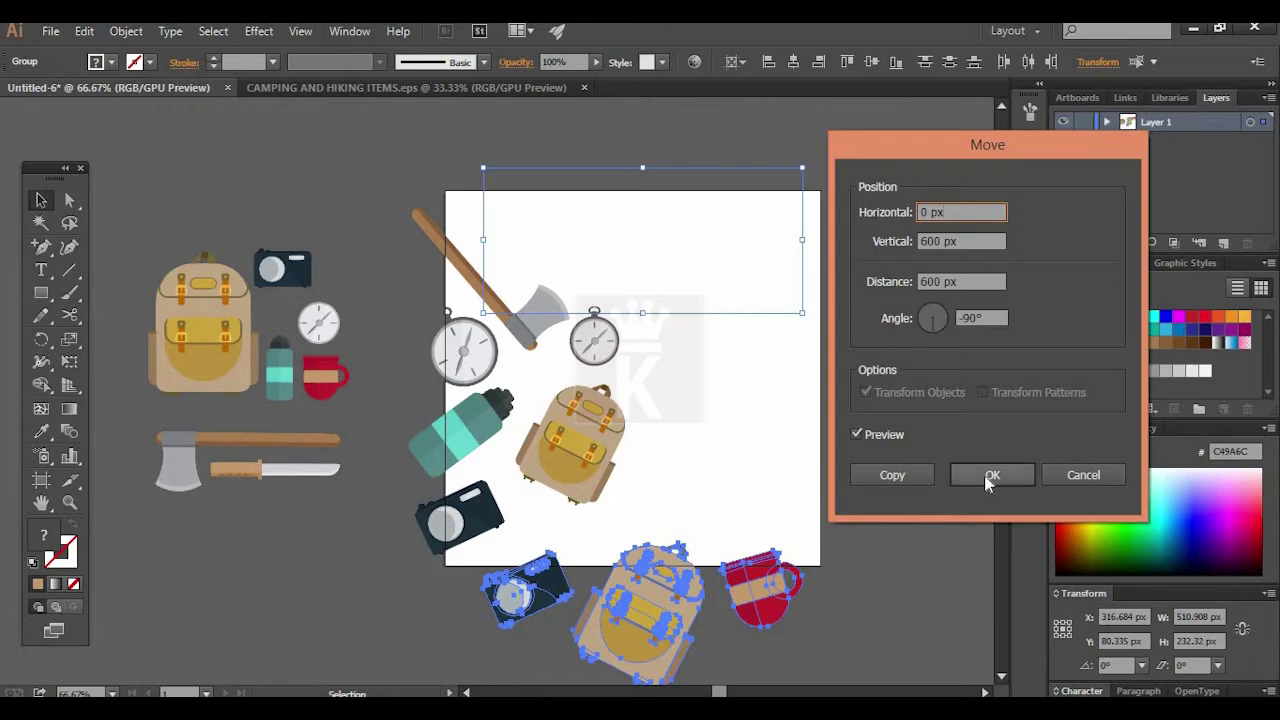
left_click(892, 475)
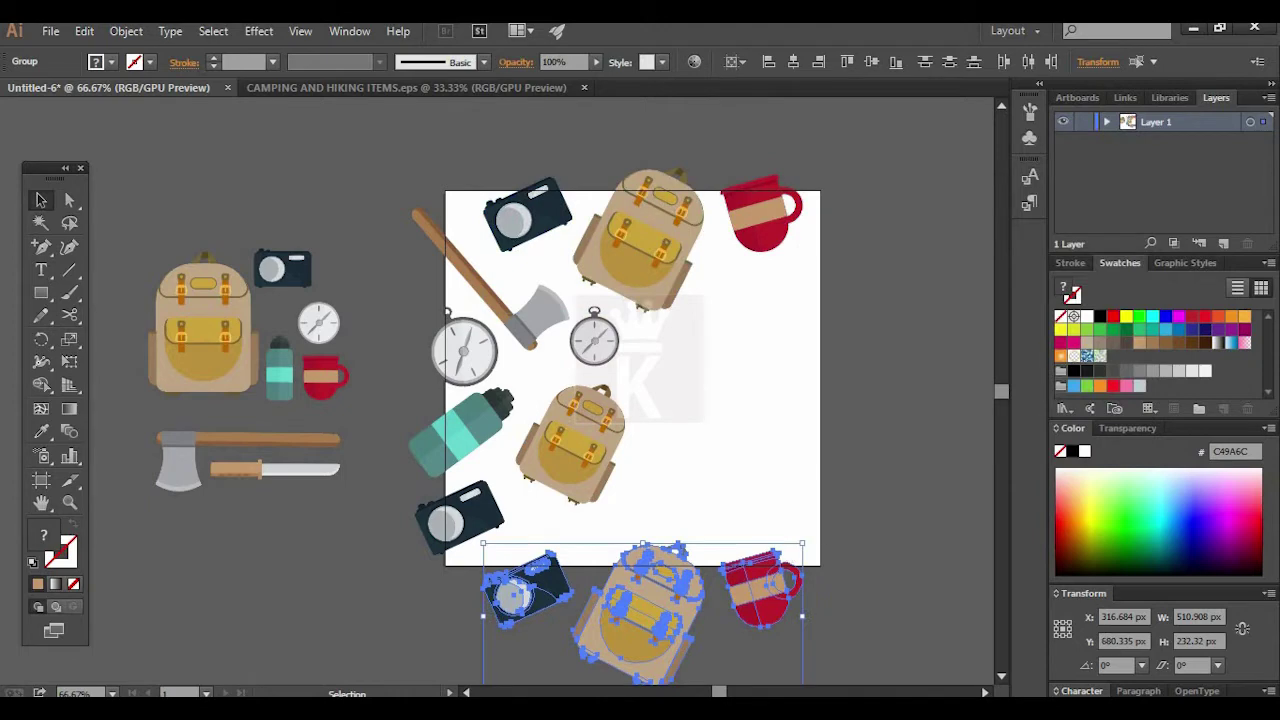
left_click(350, 235)
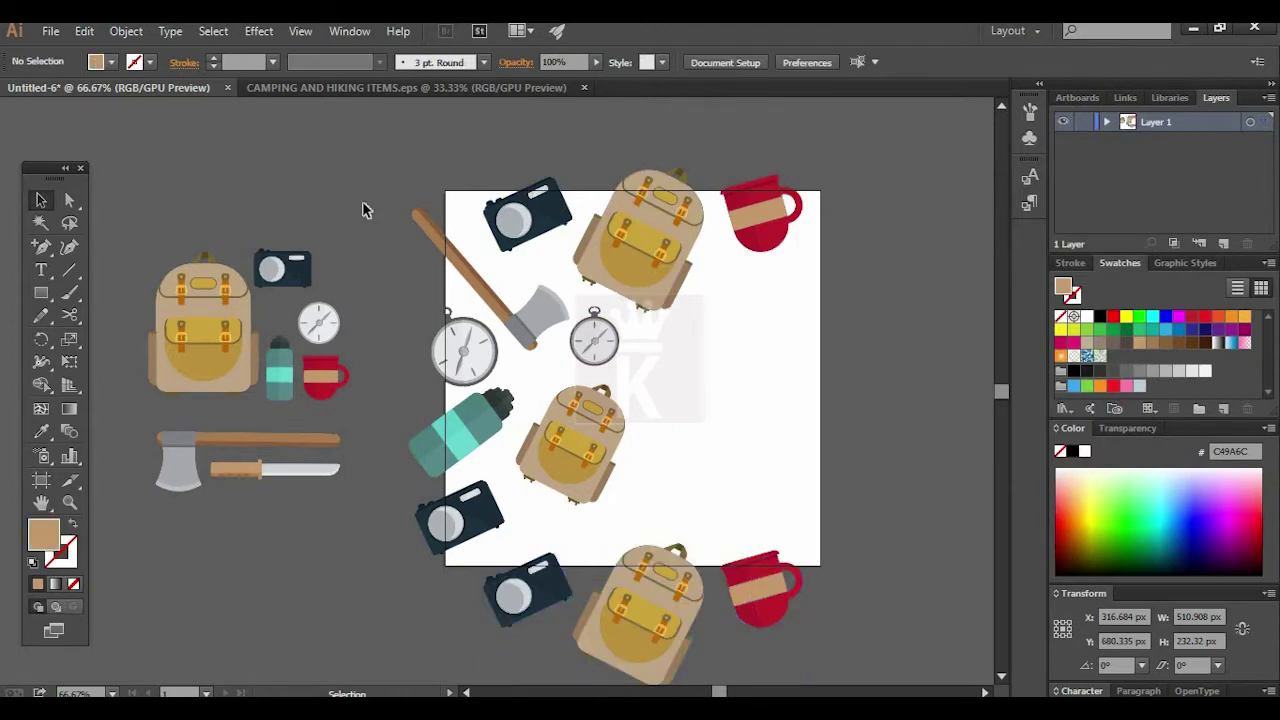
Use Move to copy the axe, compass, bottle and camera on the left edge by 600 px horizontally and 0 px vertically
left_click_drag(452, 560, 455, 190)
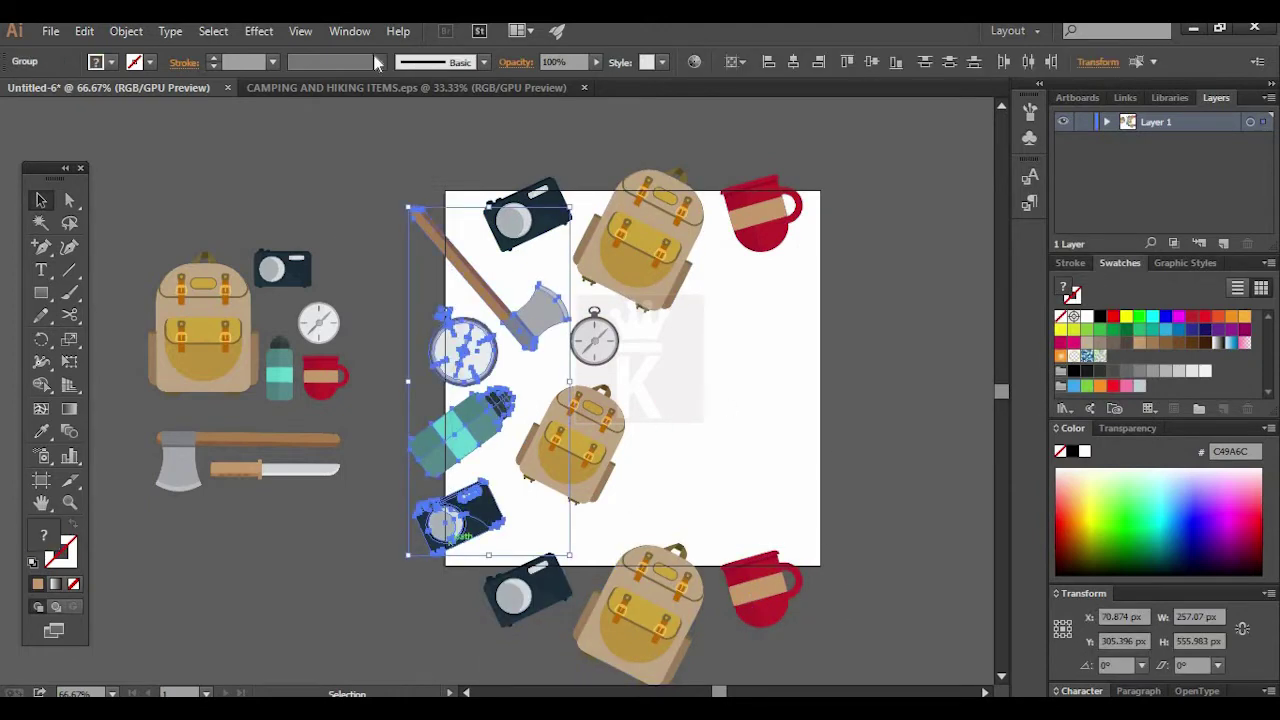
left_click(138, 35)
mouse_move(160, 53)
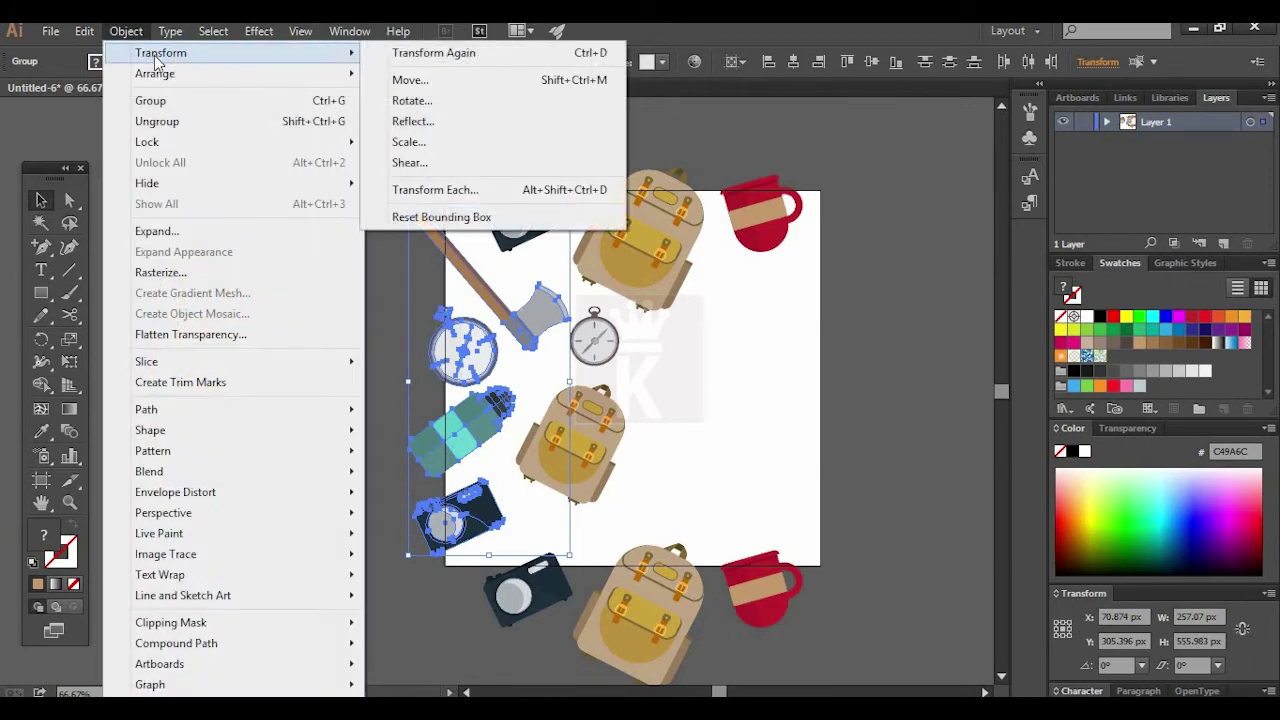
left_click(437, 88)
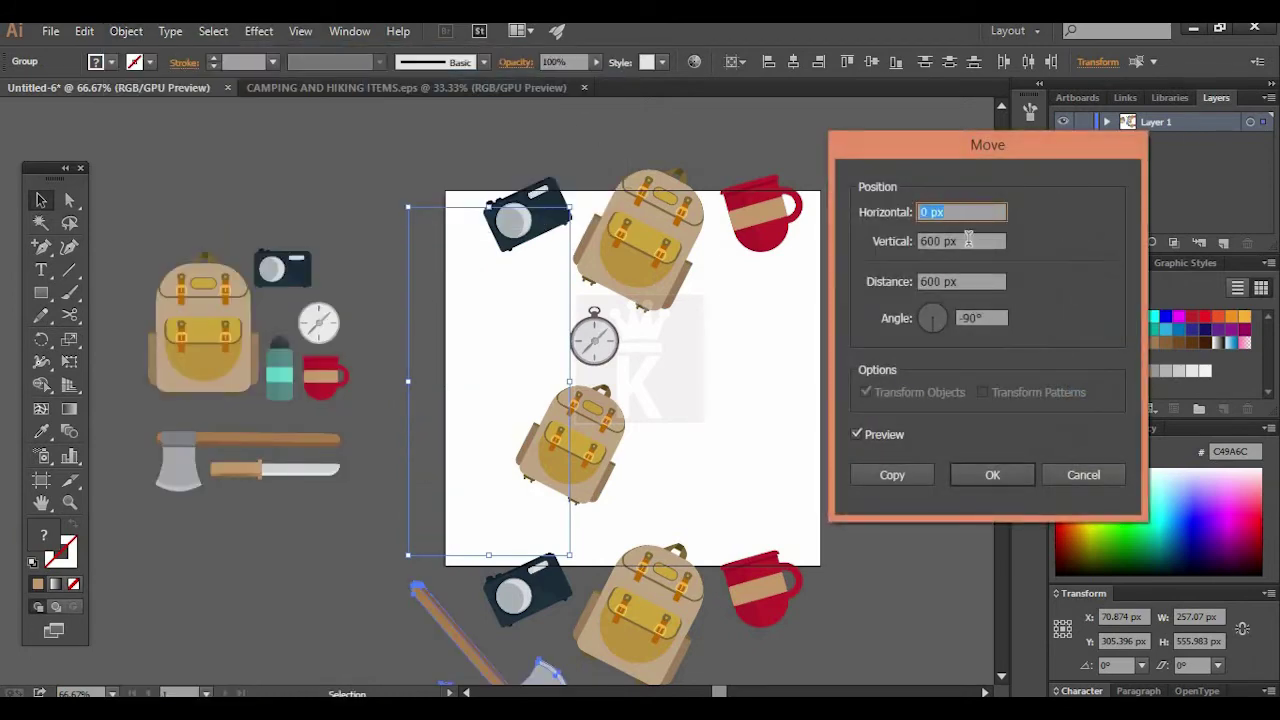
key("Tab")
type("0")
left_click(939, 218)
left_click_drag(942, 216, 875, 230)
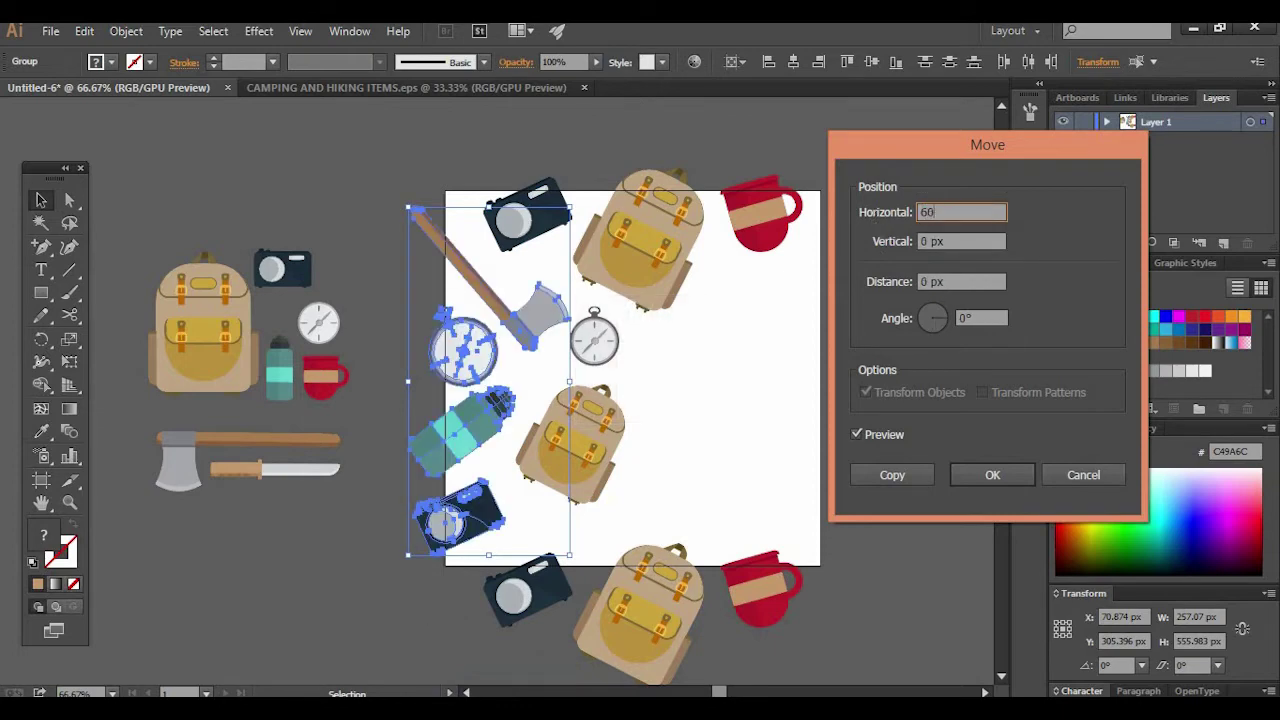
key("Tab")
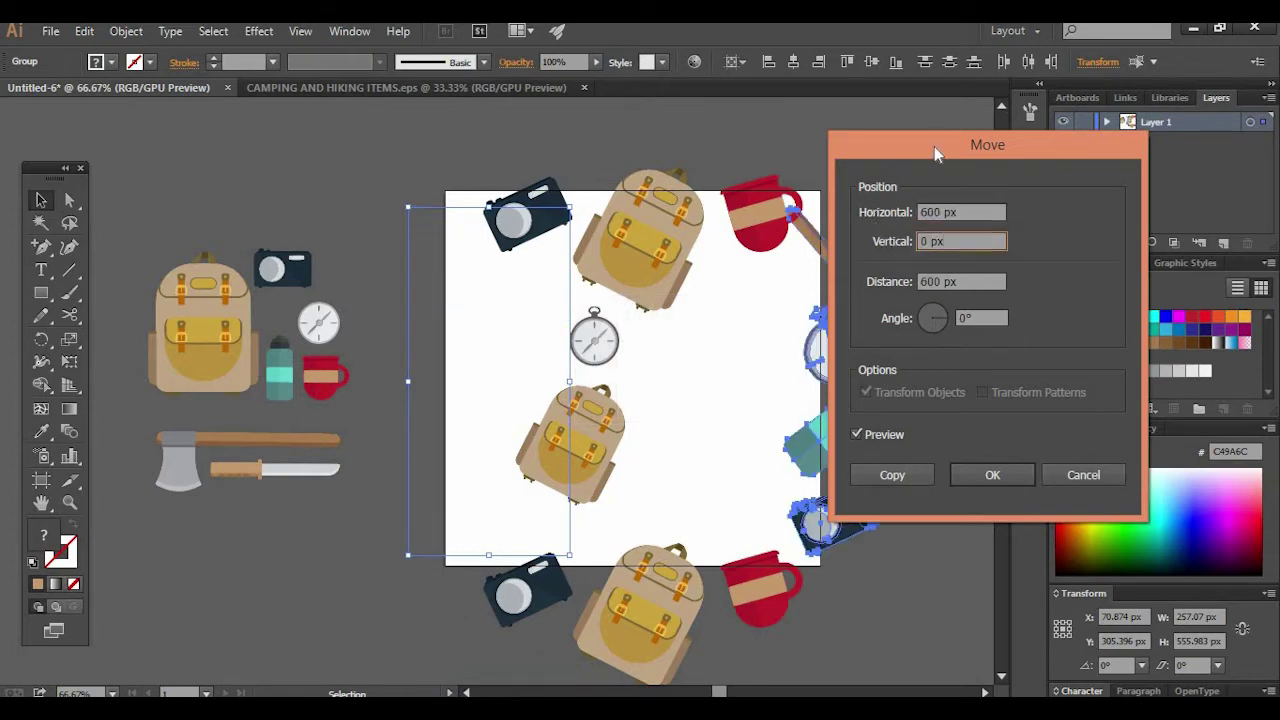
left_click_drag(934, 146, 296, 191)
left_click_drag(175, 188, 170, 190)
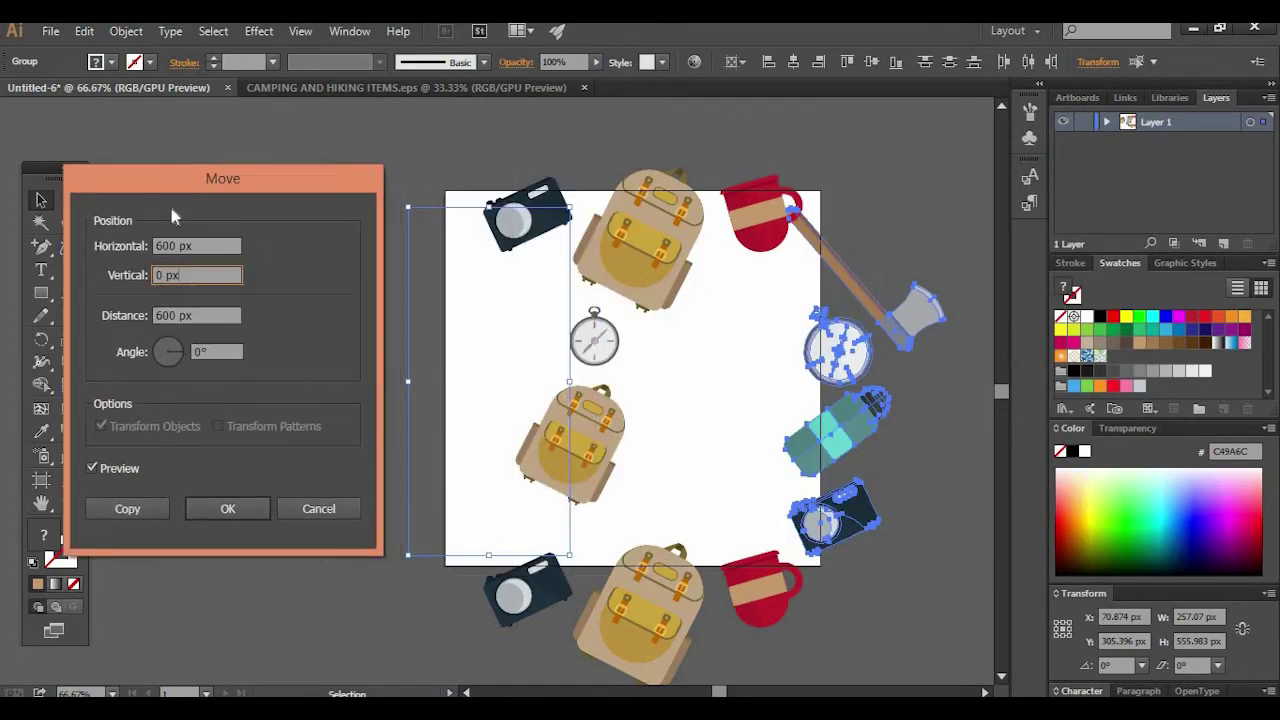
left_click(137, 510)
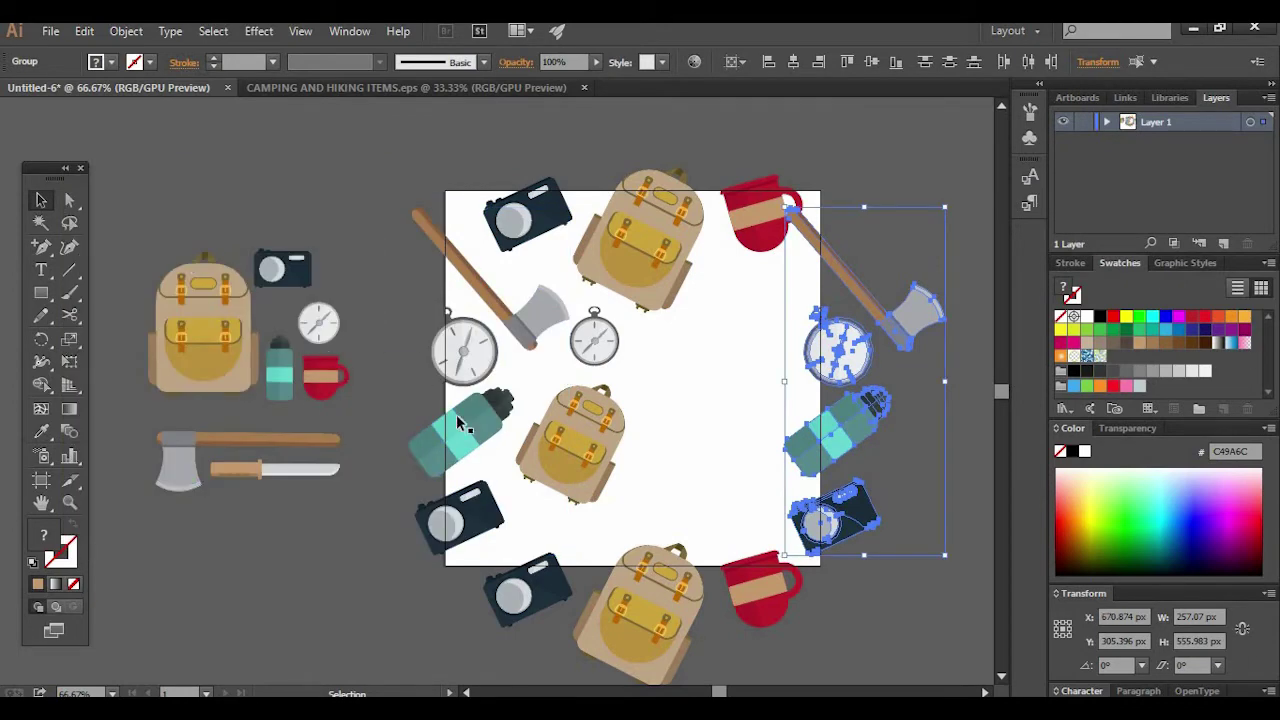
Place a copy of the tilted bottle inside the artboard, below the mug on the top edge
left_click_drag(458, 428, 762, 292)
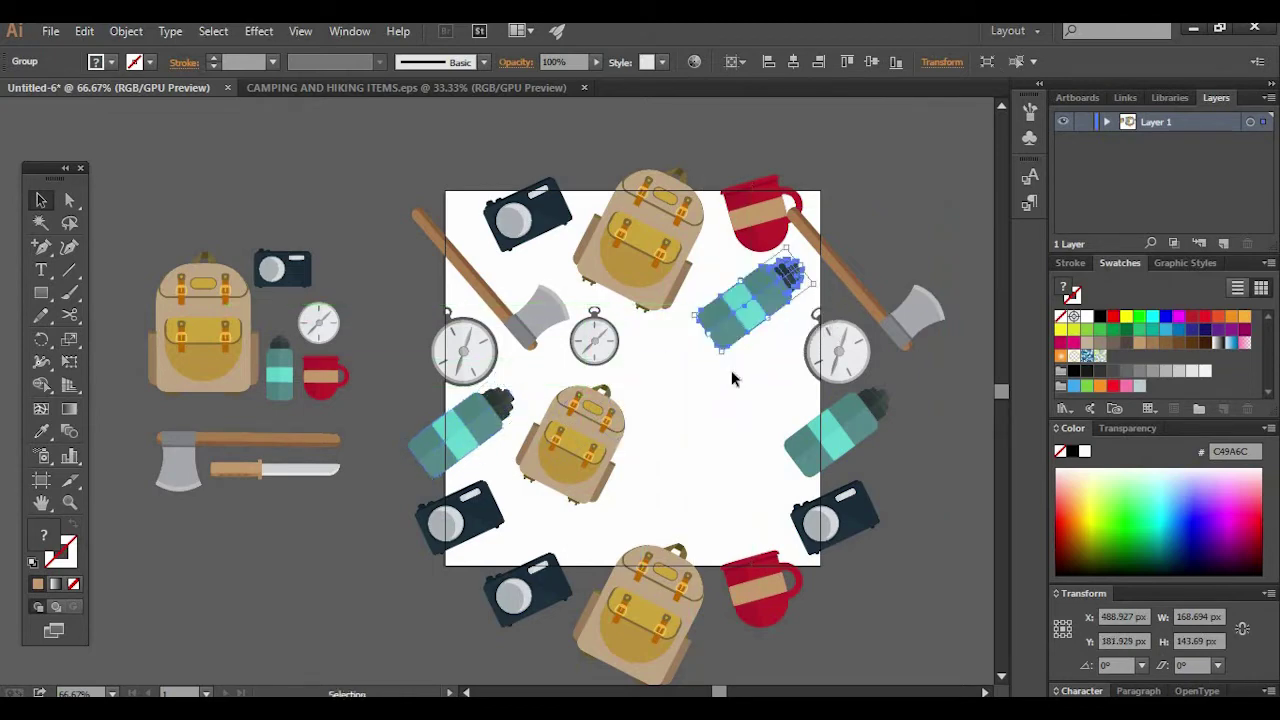
left_click(550, 496)
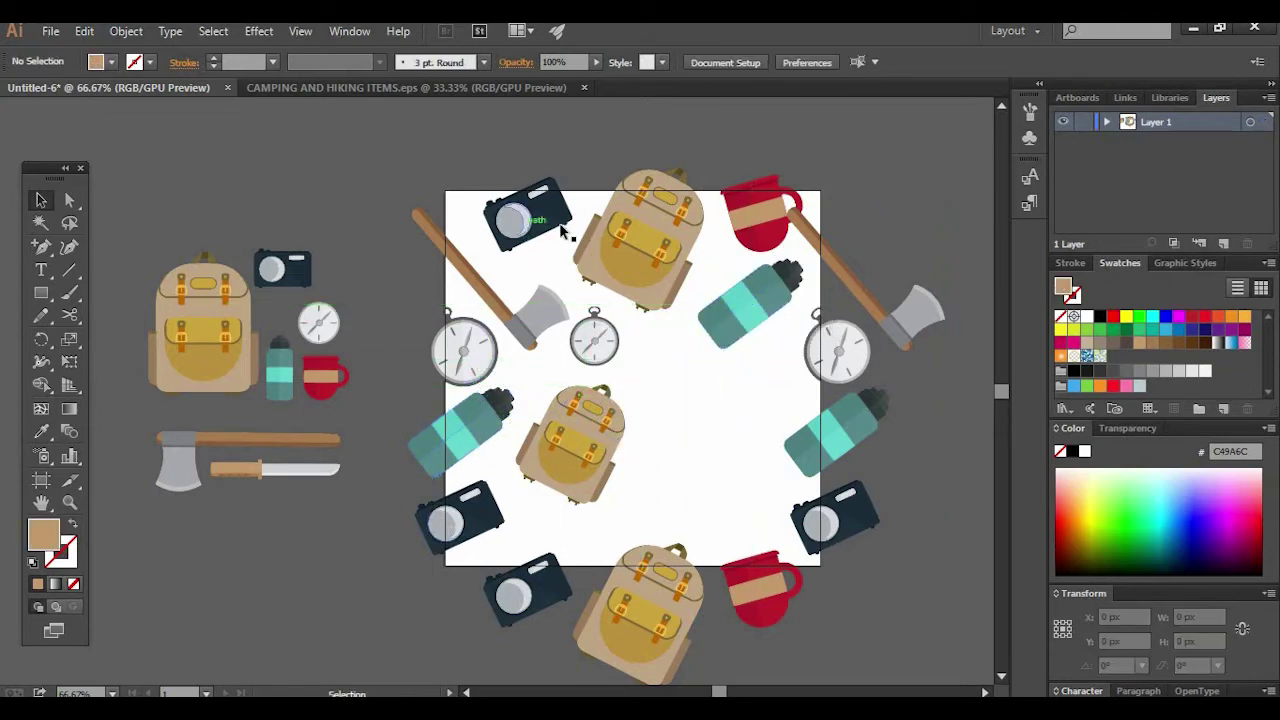
left_click(757, 224)
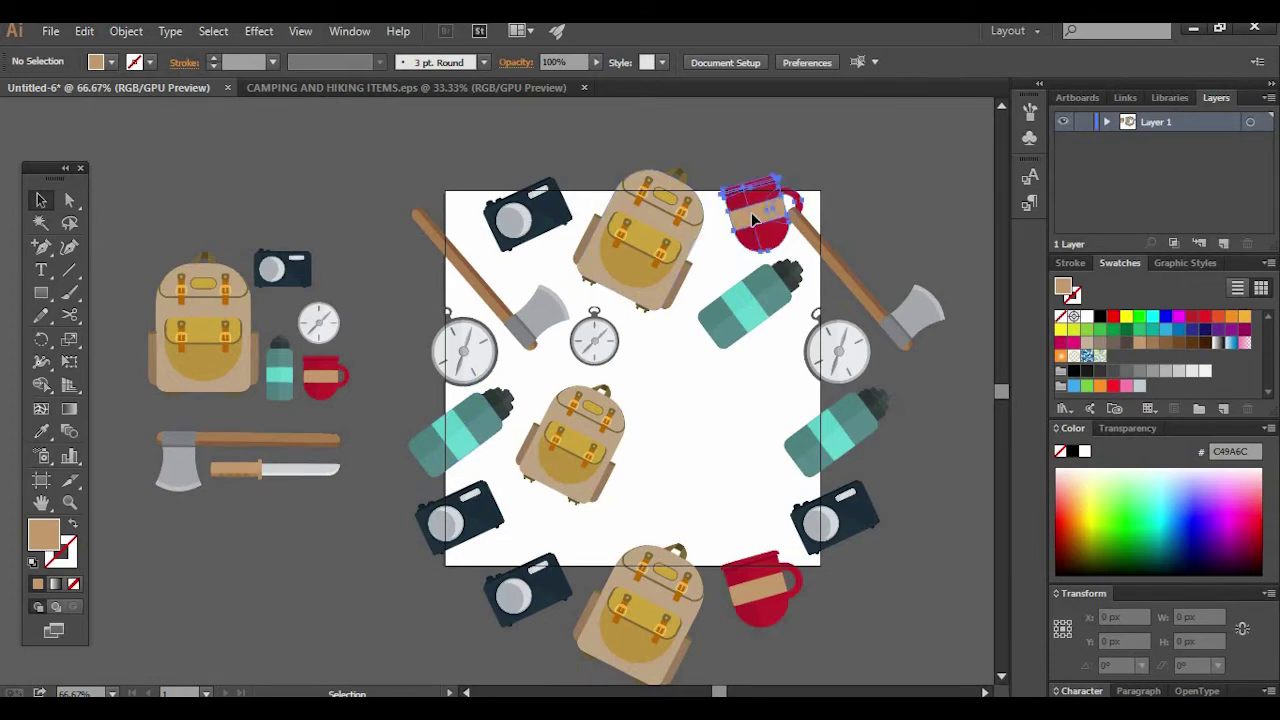
left_click(875, 228)
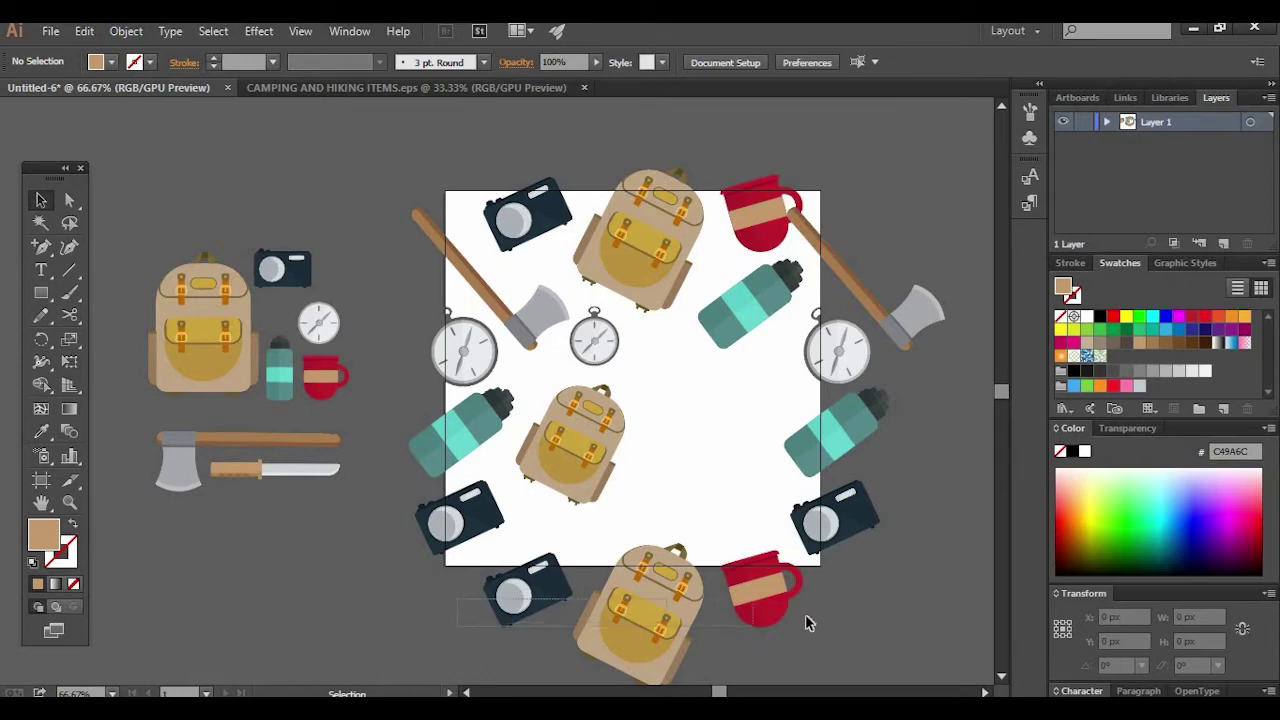
Delete the camera, backpack and mug copies on the bottom edge and shift the top-edge originals slightly to the left
left_click_drag(808, 622, 829, 634)
key("Delete")
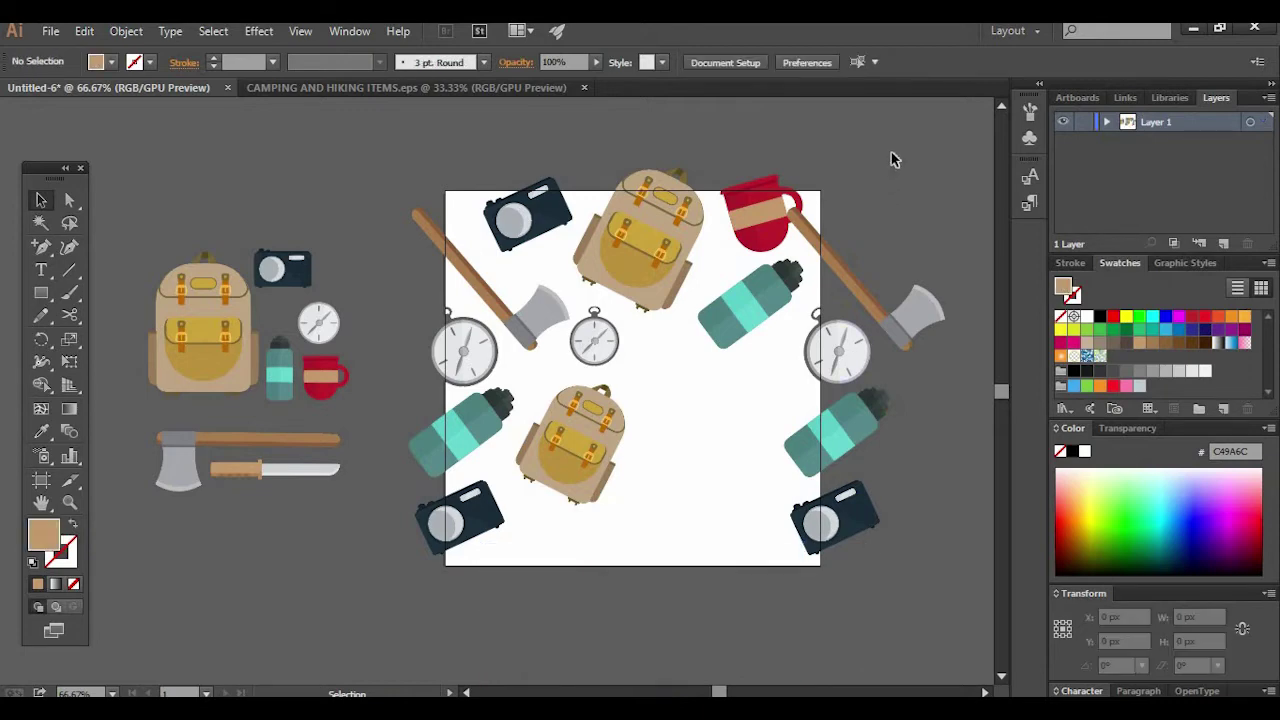
left_click(632, 231)
left_click_drag(529, 214, 509, 171)
left_click(509, 169)
left_click_drag(644, 240, 628, 238)
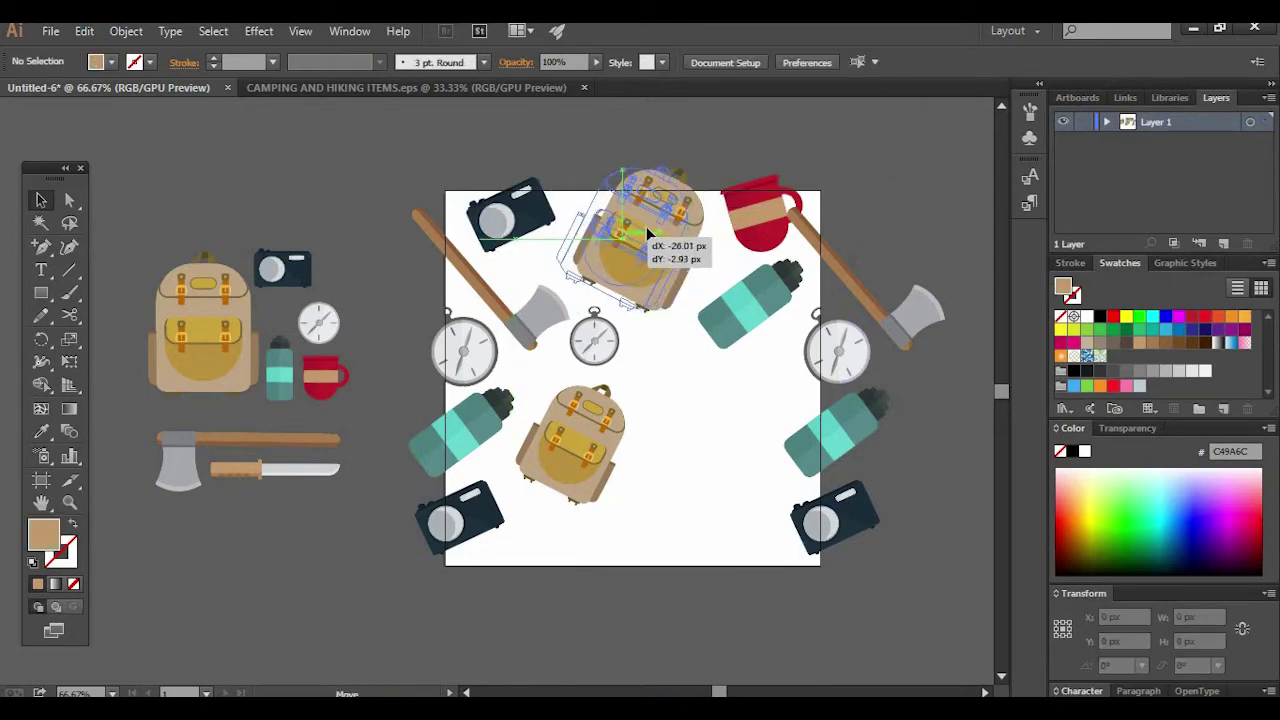
left_click_drag(755, 215, 735, 212)
left_click(565, 178)
Use Move to copy the repositioned top-edge camera, backpack and mug by 0 px horizontally and 600 px vertically
left_click_drag(765, 160, 490, 235)
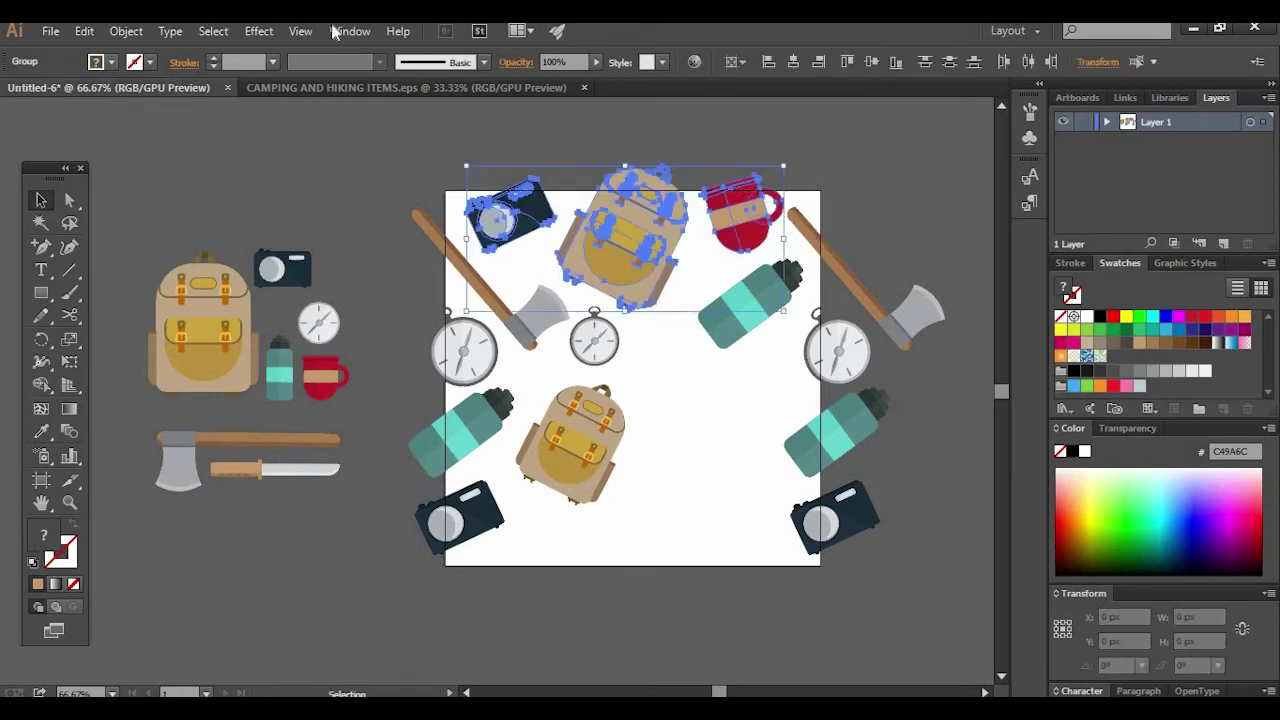
left_click(126, 31)
mouse_move(155, 73)
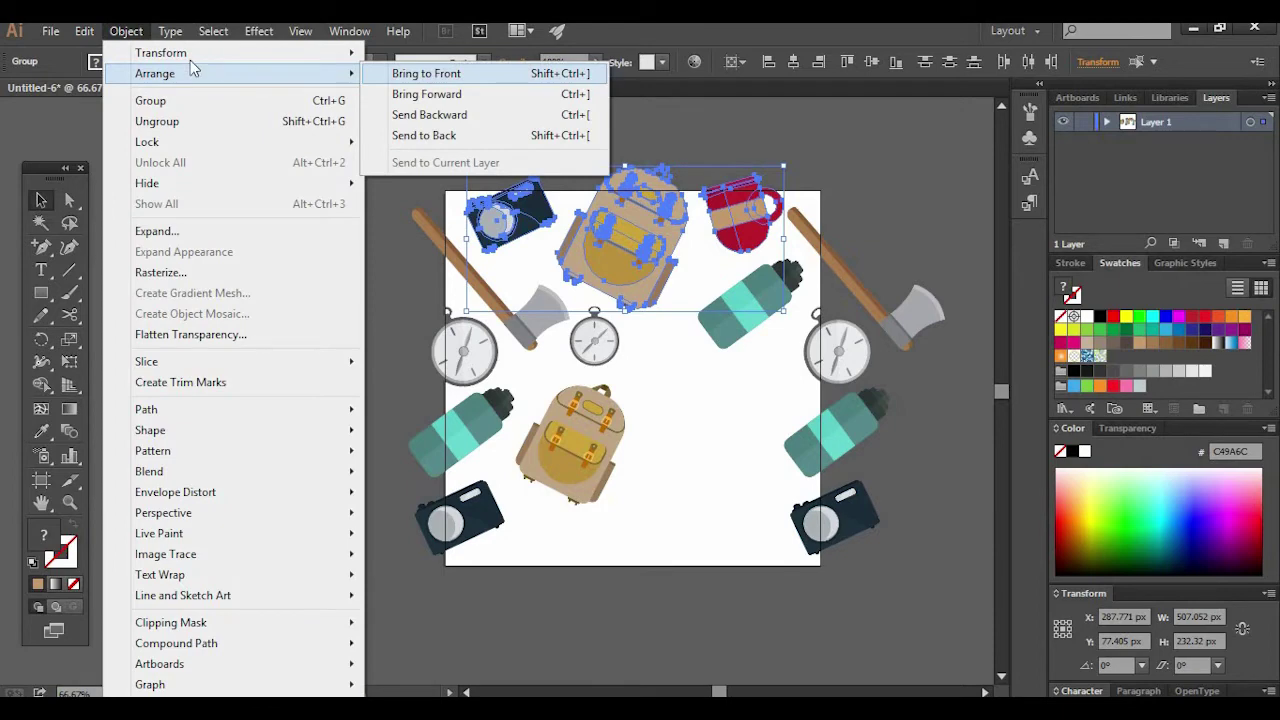
mouse_move(330, 53)
left_click(420, 78)
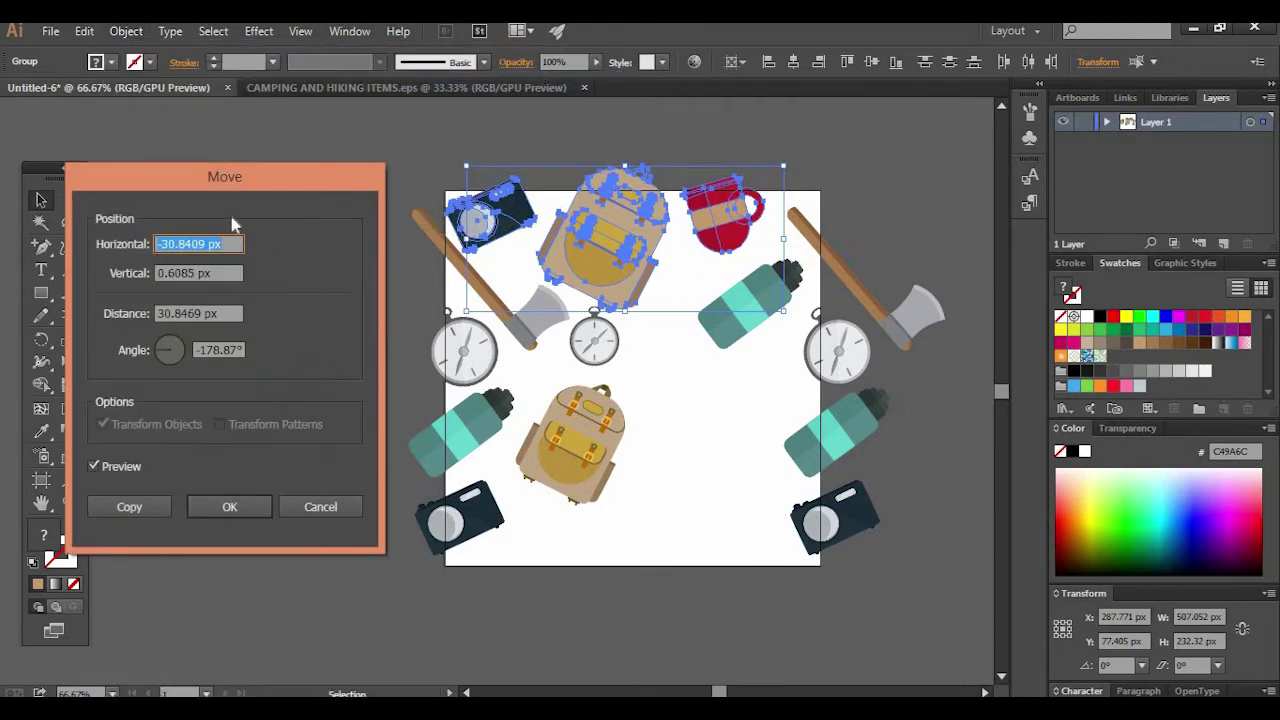
left_click_drag(273, 176, 1027, 128)
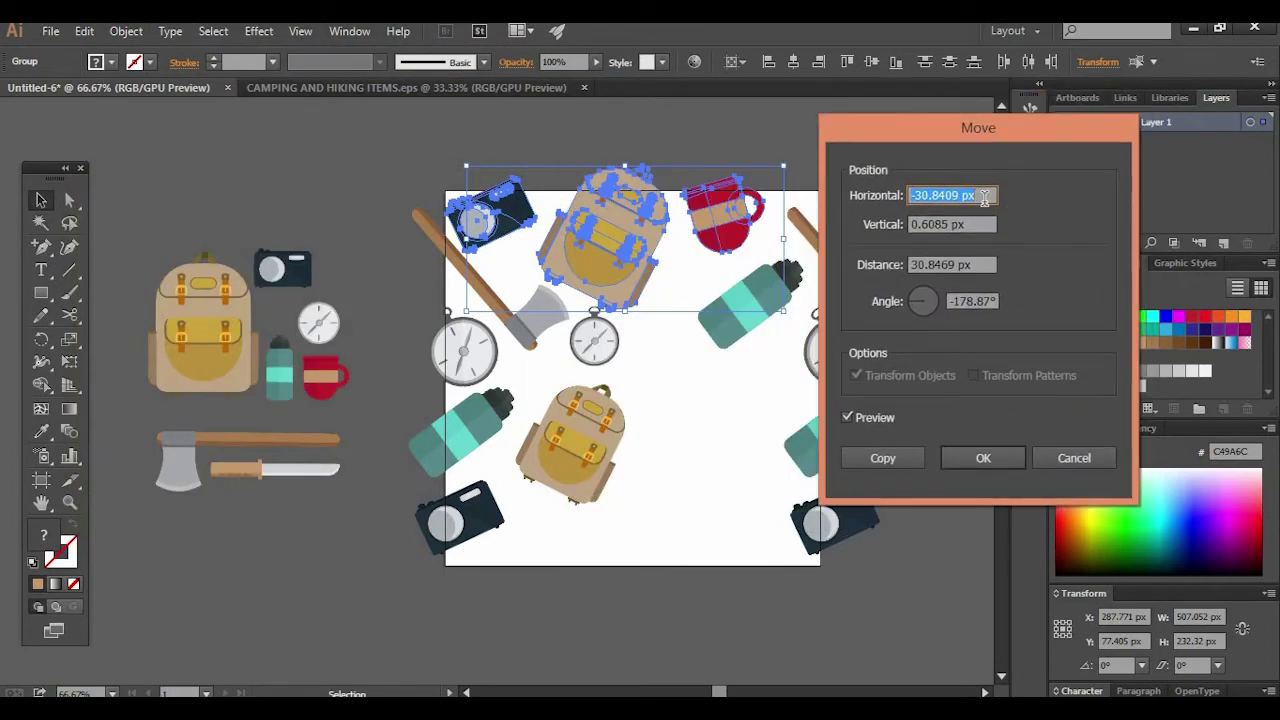
type("0")
key("Tab")
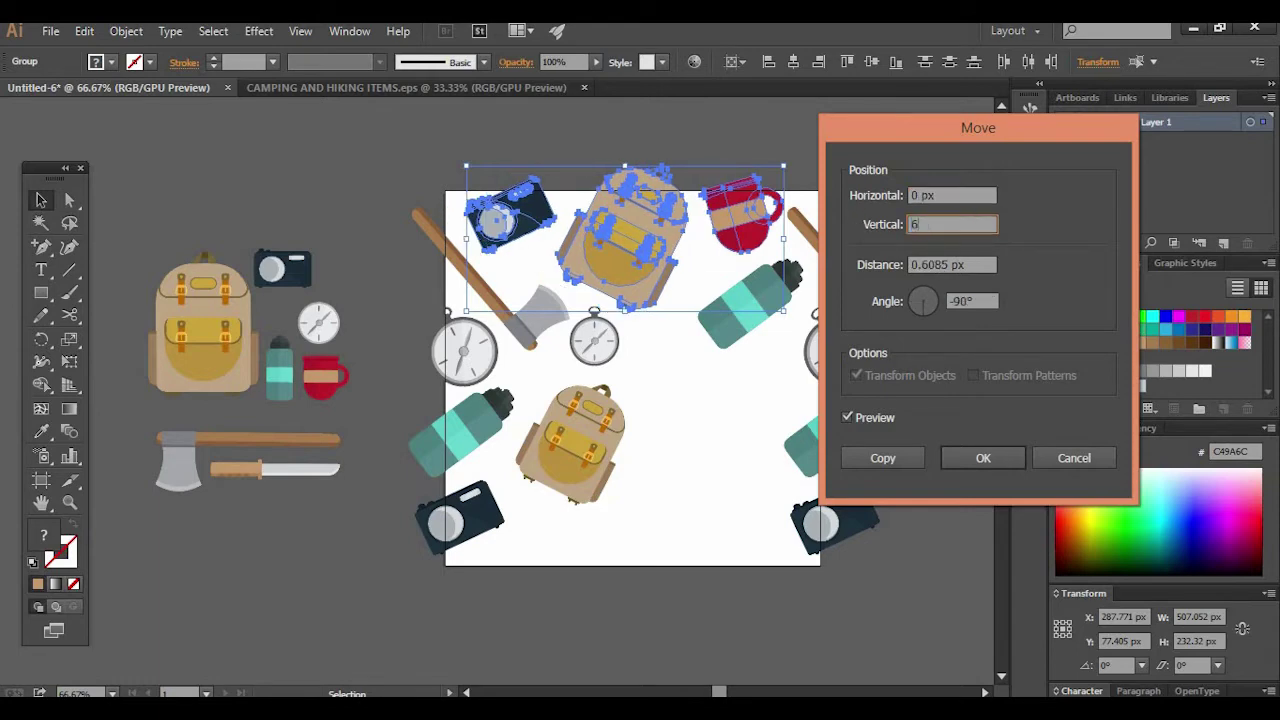
left_click(962, 194)
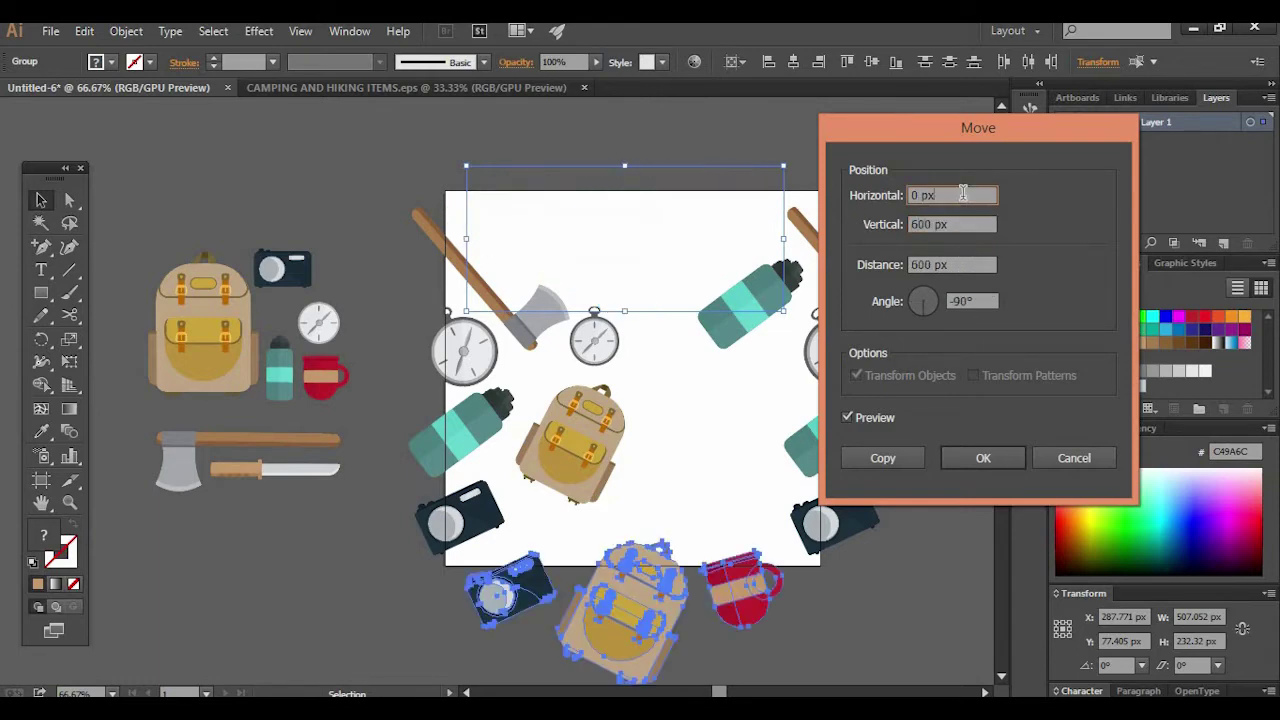
left_click(885, 460)
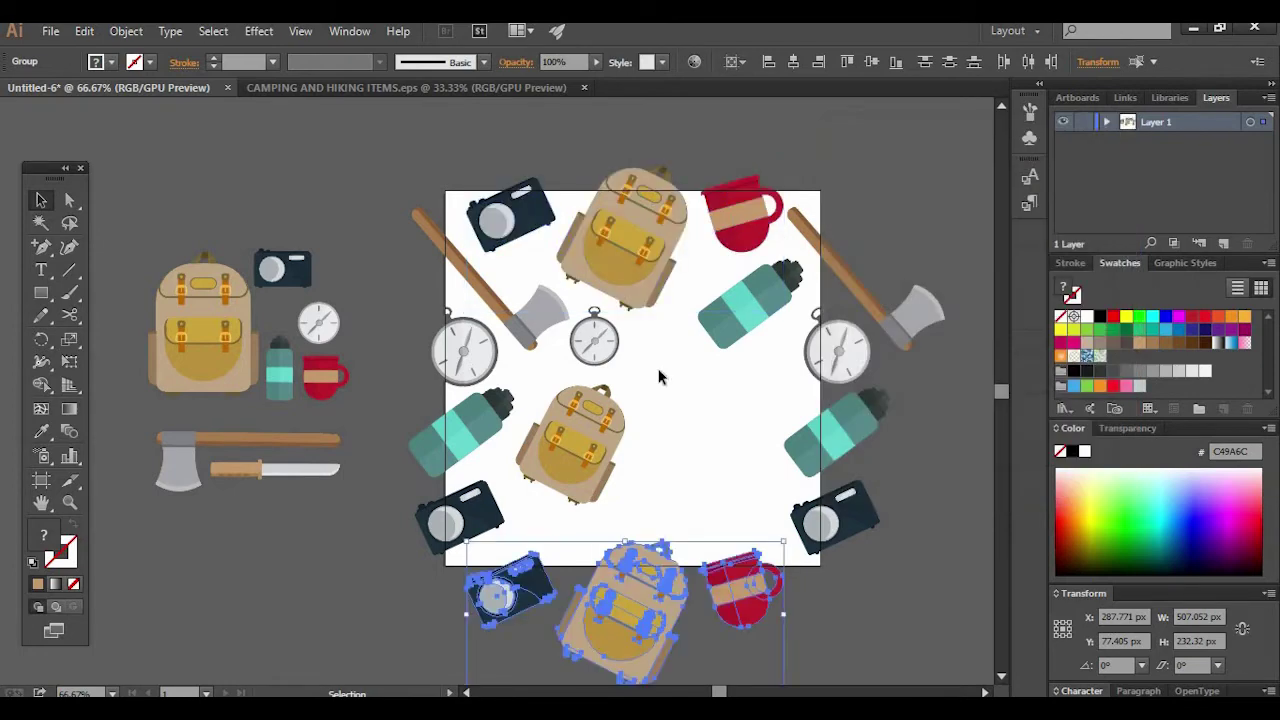
left_click(380, 172)
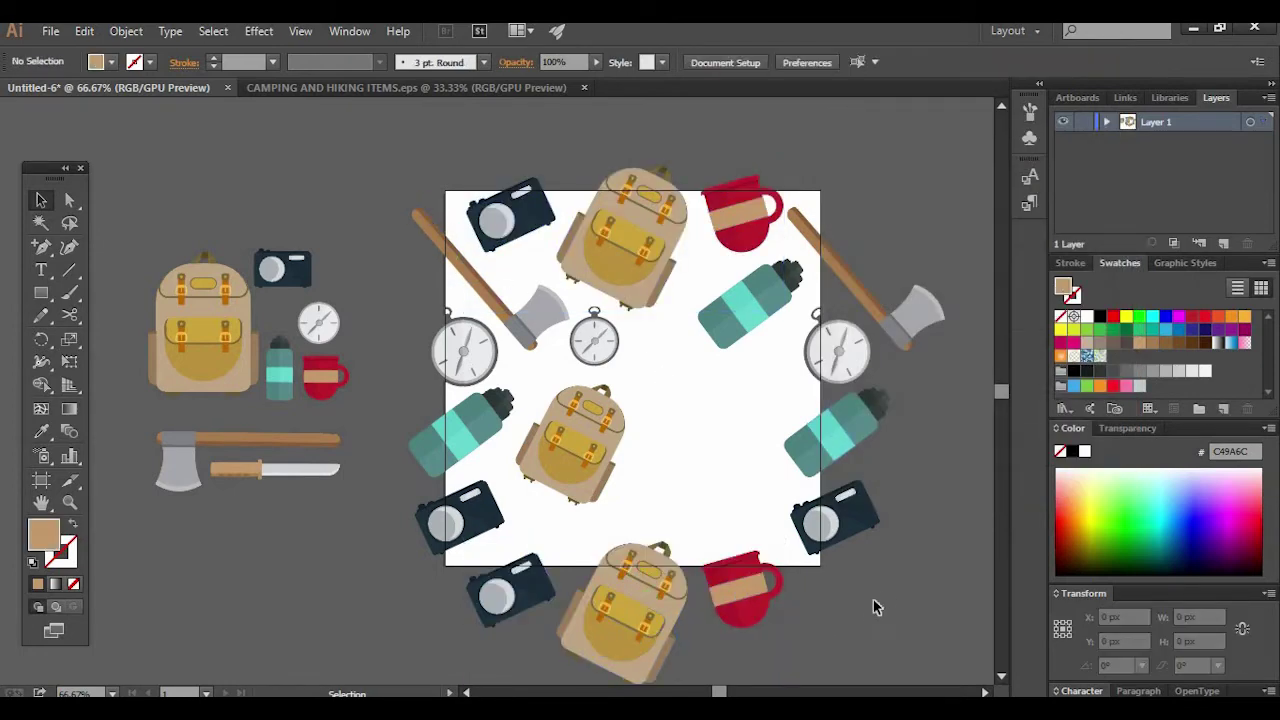
Enlarge the tilted backpack inside the artboard proportionally toward its lower right, nearly down to the bottom-edge backpack
left_click_drag(867, 594, 841, 596)
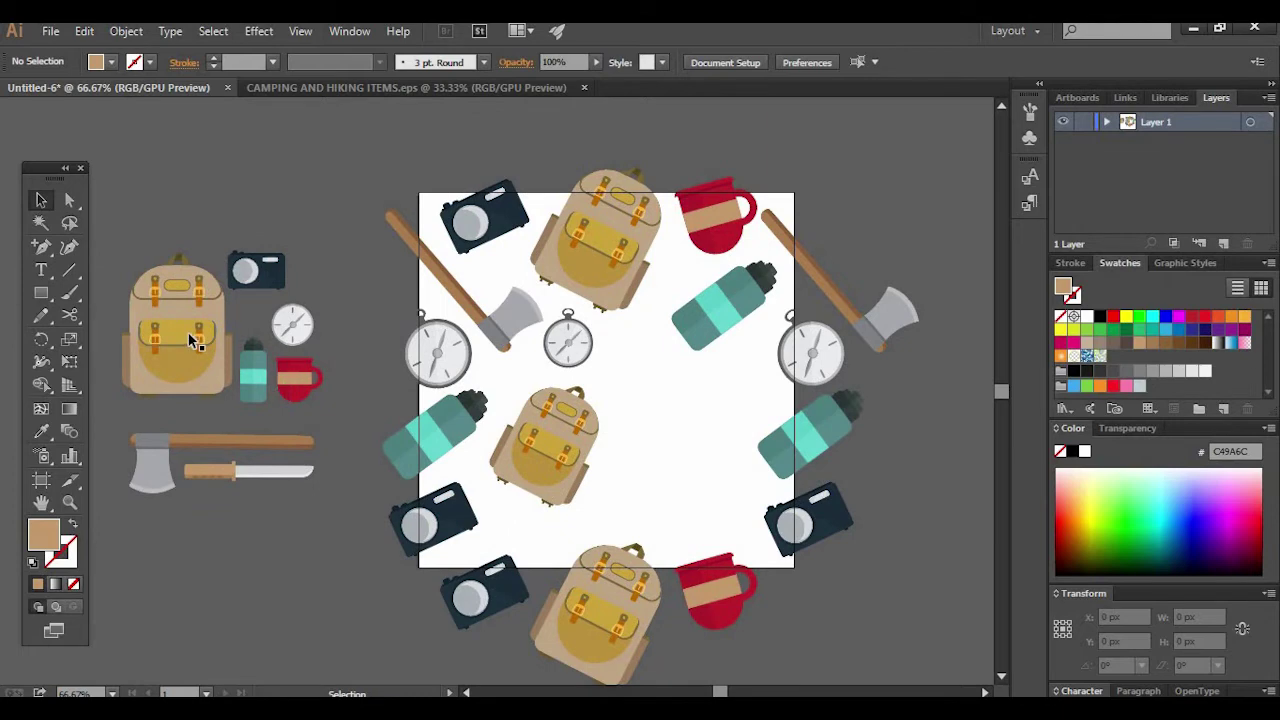
left_click(590, 463)
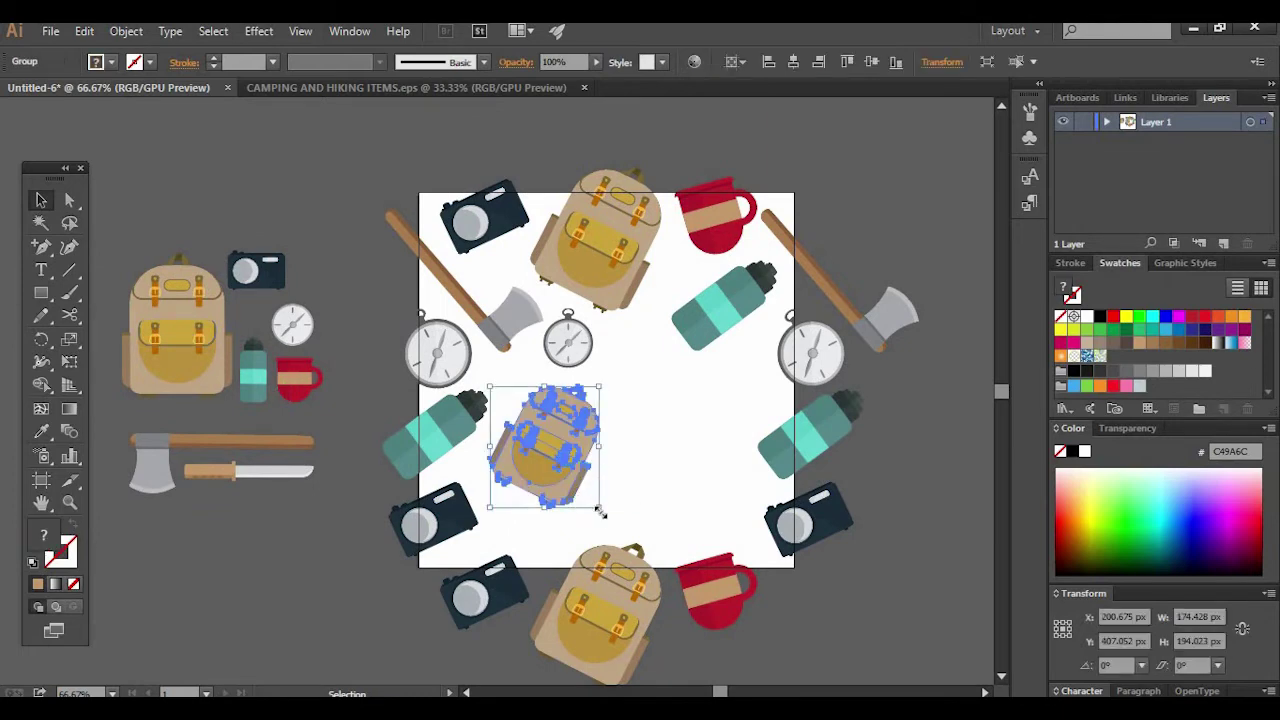
left_click_drag(600, 512, 626, 537)
left_click(296, 514)
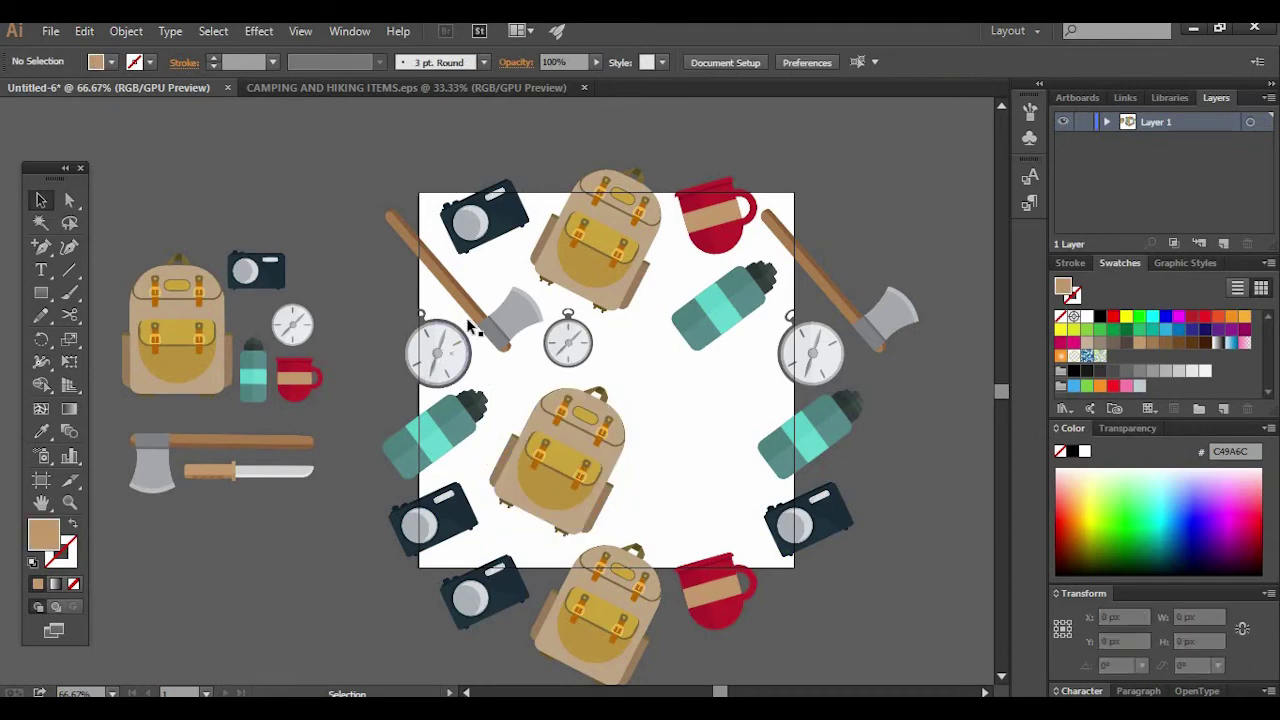
Place an enlarged copy of the knife below the inner bottle, tilted down to the right, about 253 × 106 px overall
left_click(262, 480)
left_click_drag(226, 474, 651, 368)
left_click_drag(770, 383, 718, 397)
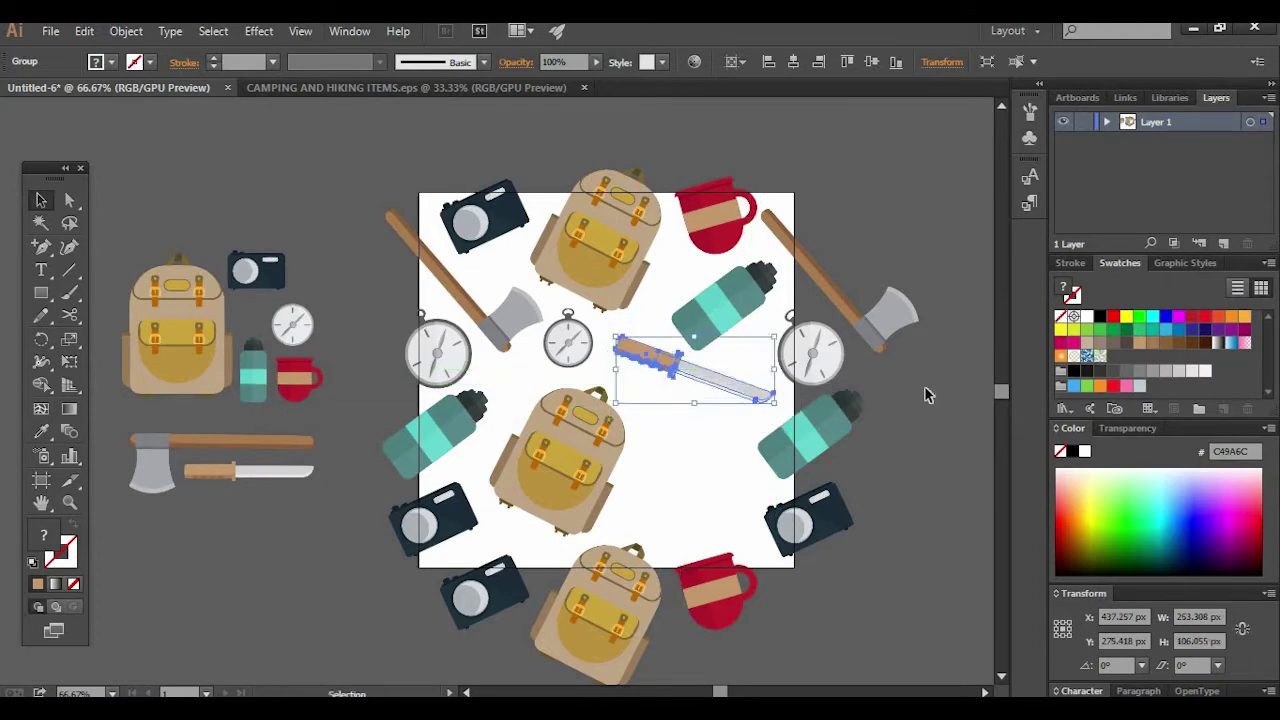
left_click(923, 394)
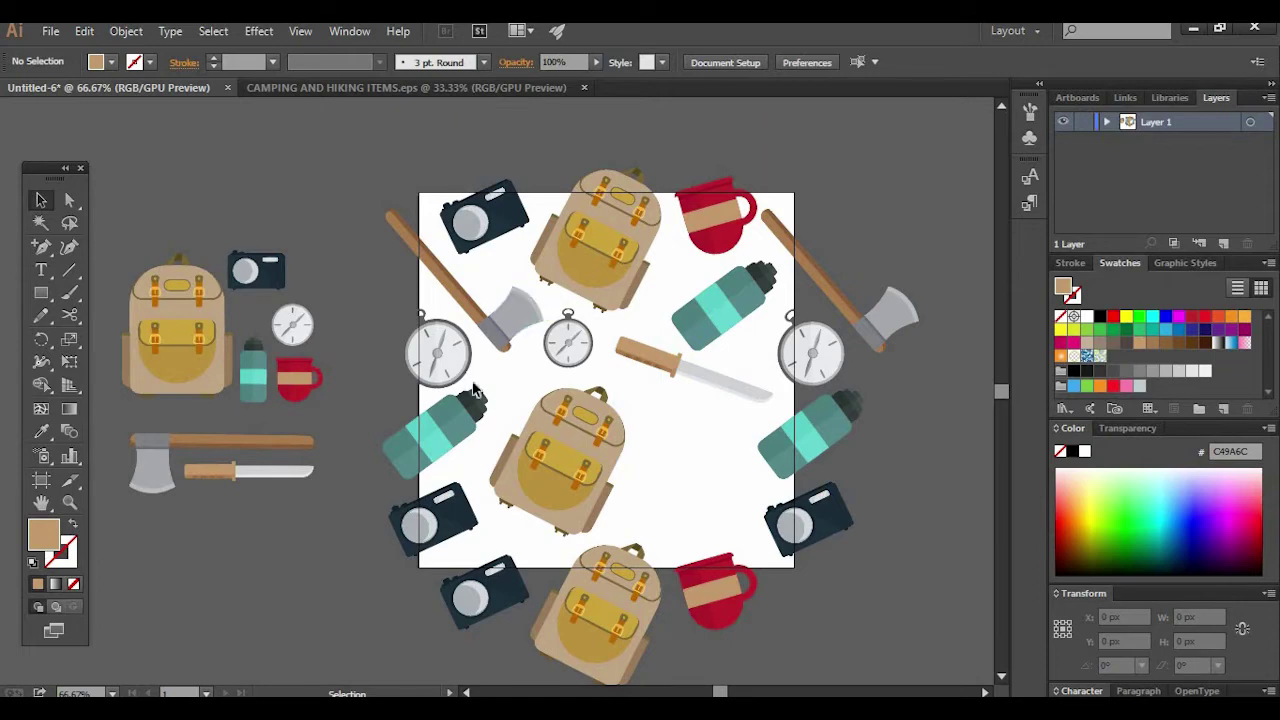
Place a copy of the axe to the right of the inner backpack, rotated so its handle rises to the right
left_click_drag(478, 228, 486, 216)
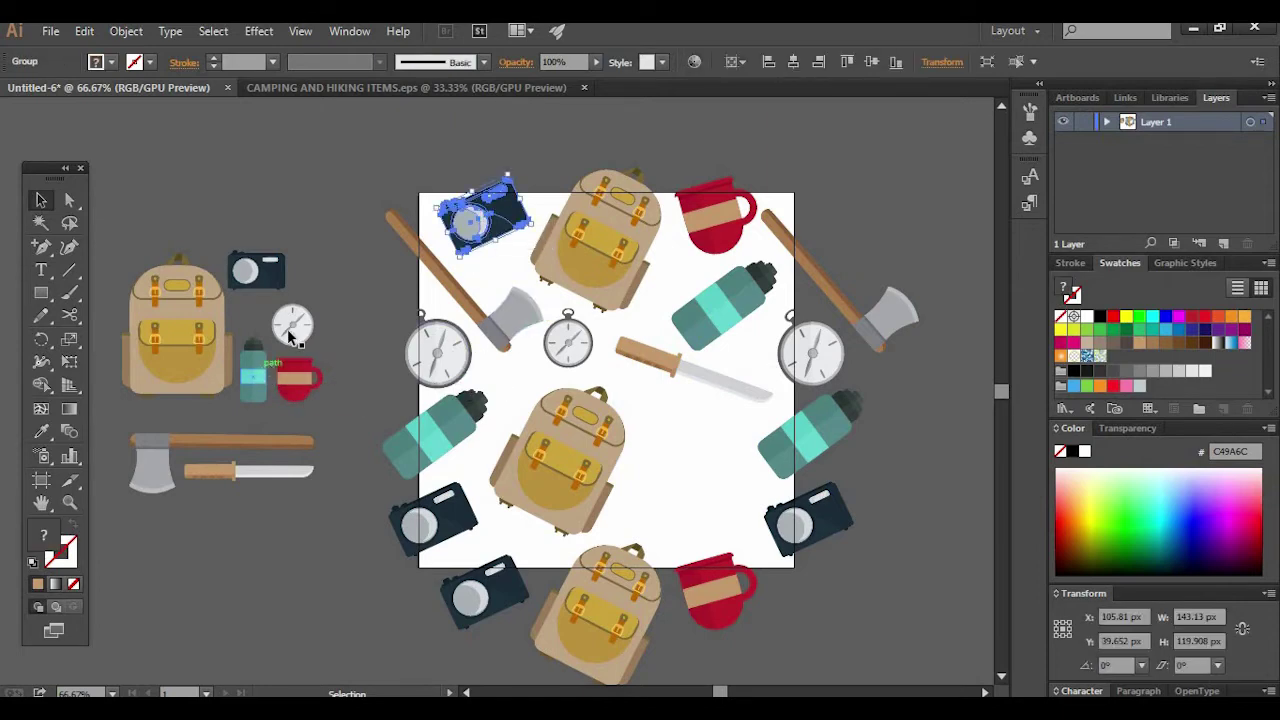
left_click(818, 278)
left_click_drag(252, 440, 748, 434)
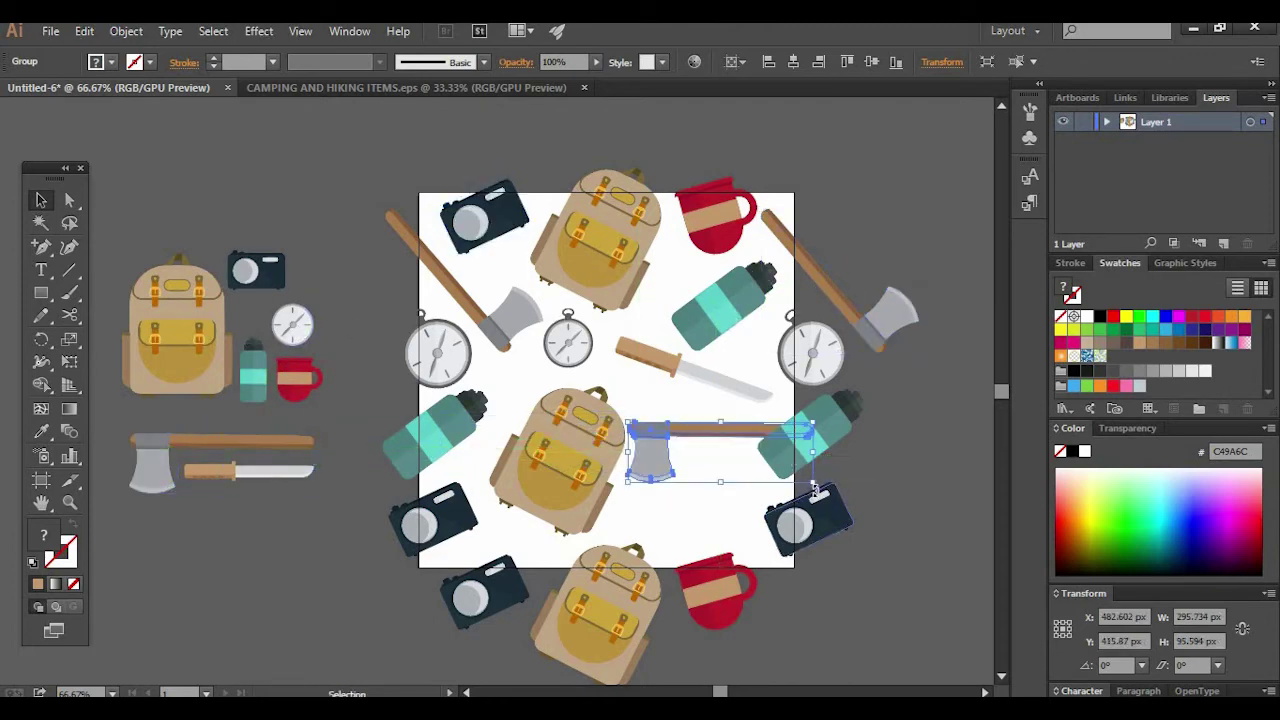
left_click_drag(818, 487, 704, 453)
Rotate the inner knife to nearly horizontal and nudge it slightly to the left below the bottle
left_click(714, 384)
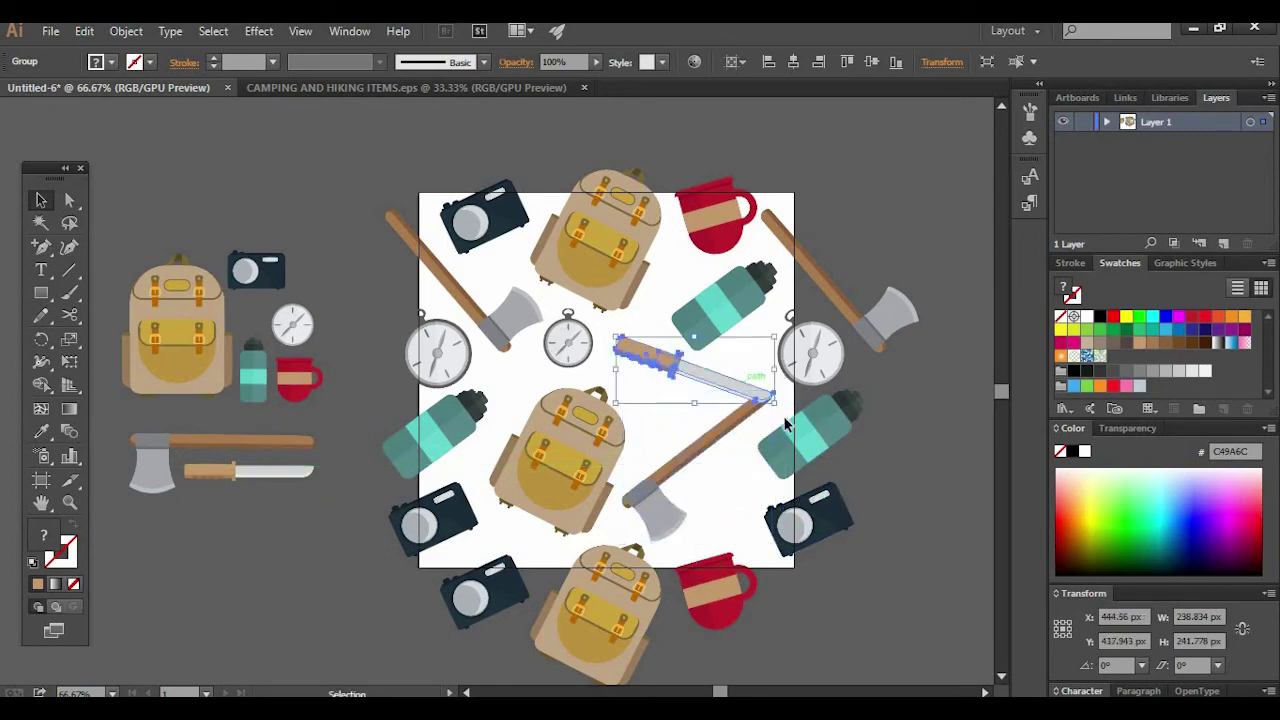
left_click_drag(777, 410, 788, 382)
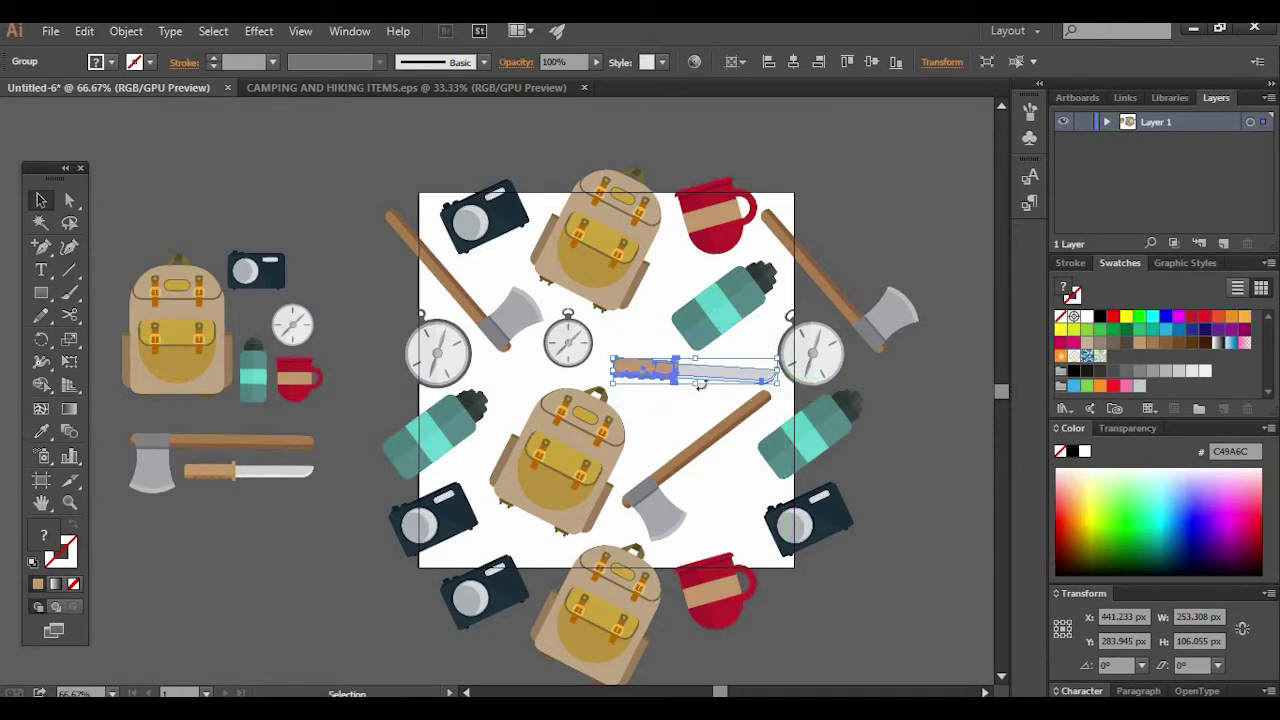
left_click_drag(684, 378, 676, 376)
scroll(788, 490, "down", 4)
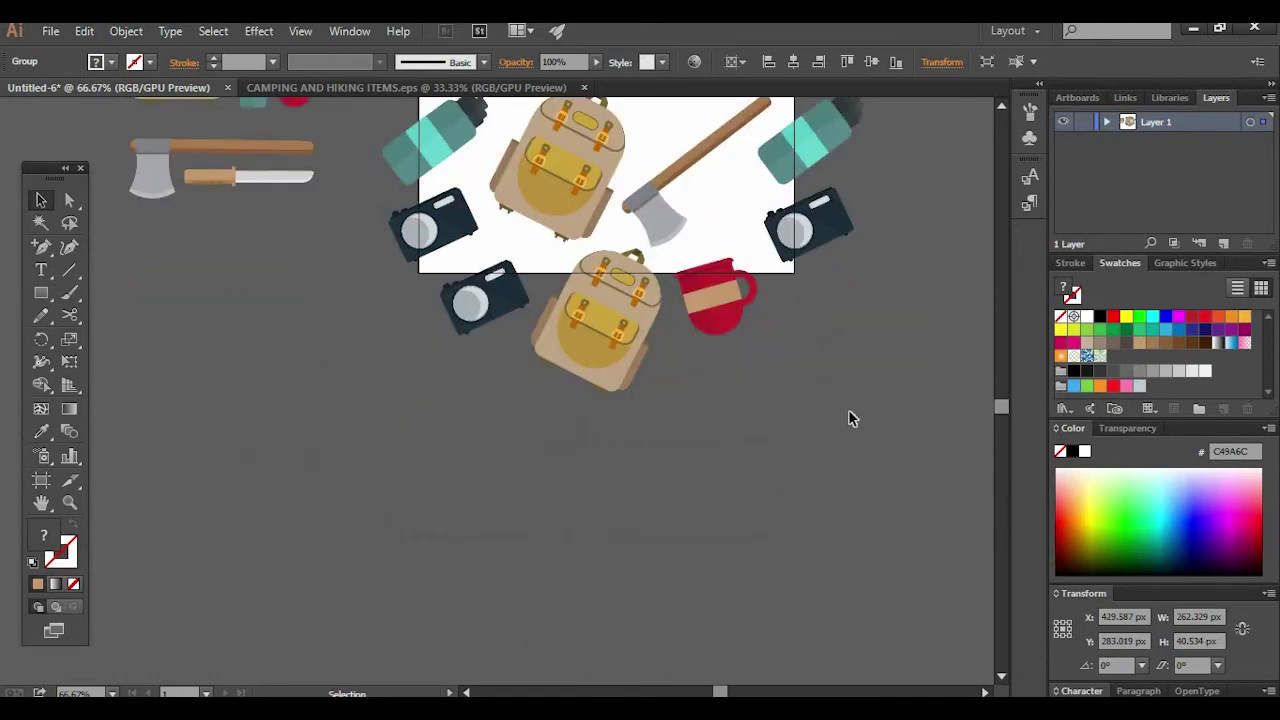
left_click_drag(915, 210, 860, 446)
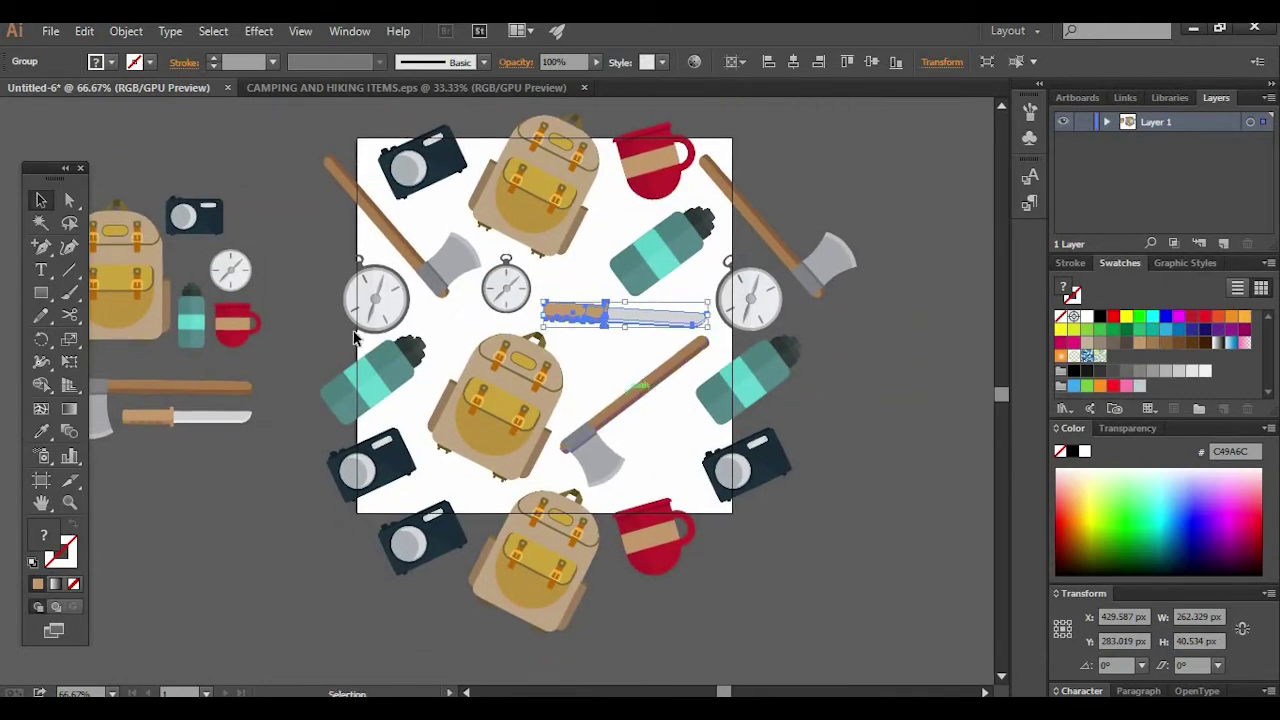
Place an enlarged copy of the mug between the inner backpack and axe, tilting the knife down to the right and raising it
left_click(222, 327)
left_click_drag(229, 328, 601, 369)
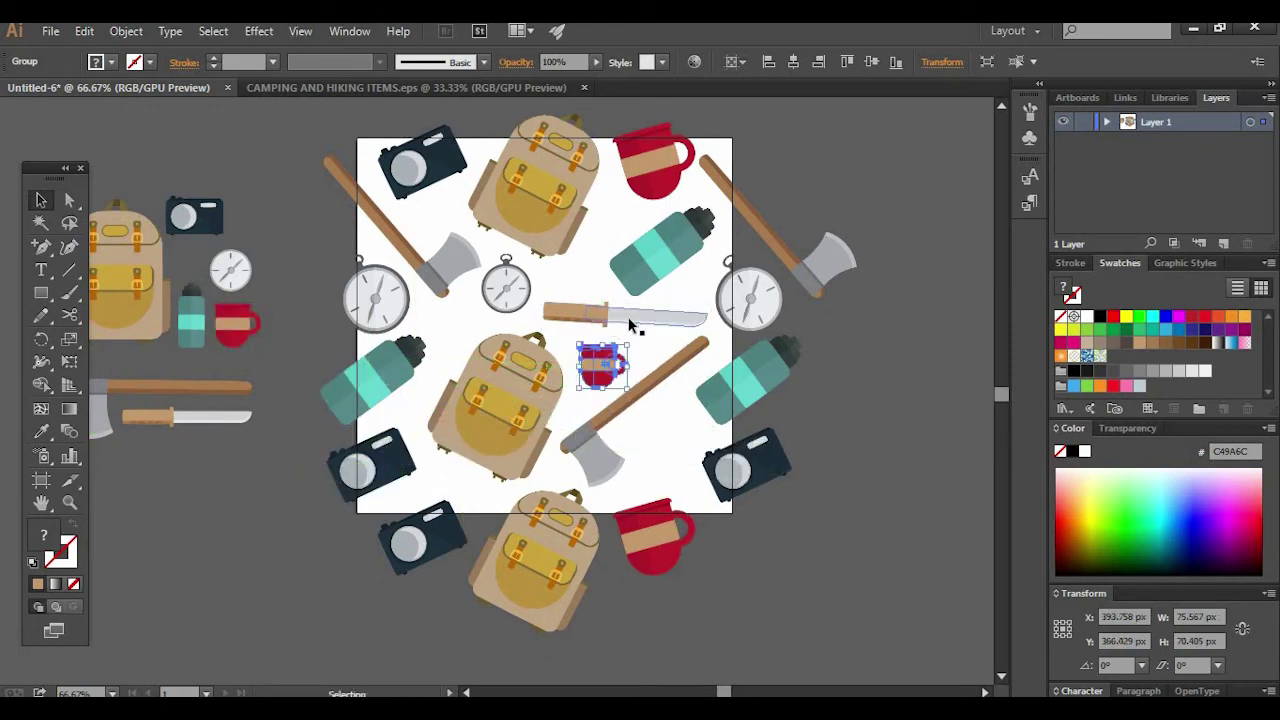
left_click(628, 317)
left_click_drag(708, 338, 703, 358)
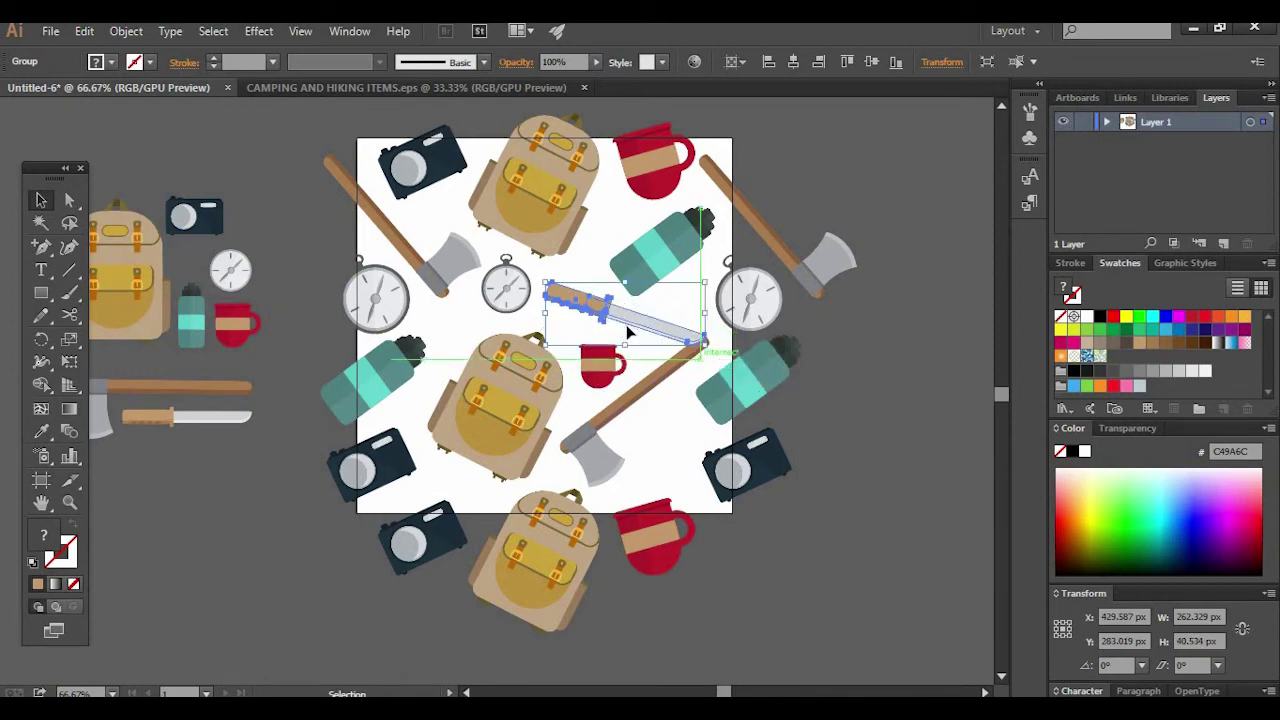
left_click_drag(622, 317, 615, 302)
left_click_drag(603, 372, 589, 342)
left_click(221, 492)
left_click_drag(247, 479, 253, 474)
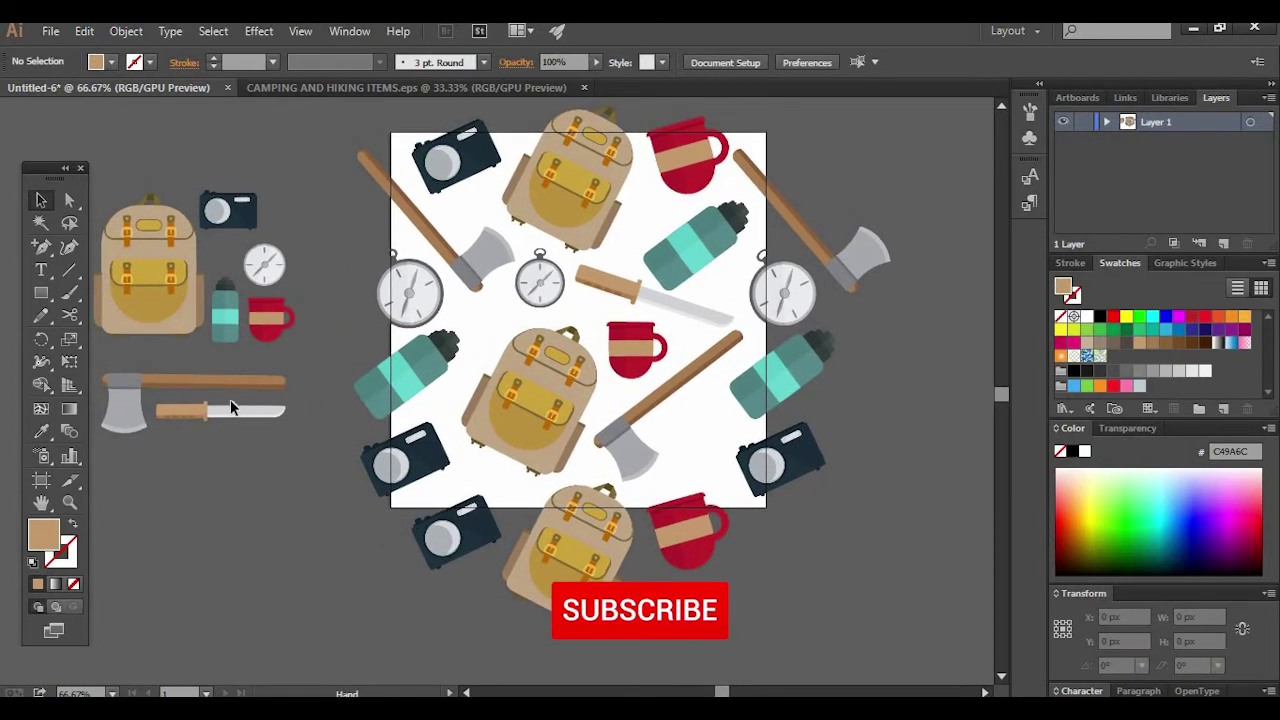
Place an enlarged copy of the compass to the right of the inner axe's head, about 96 × 115 px
left_click(268, 272)
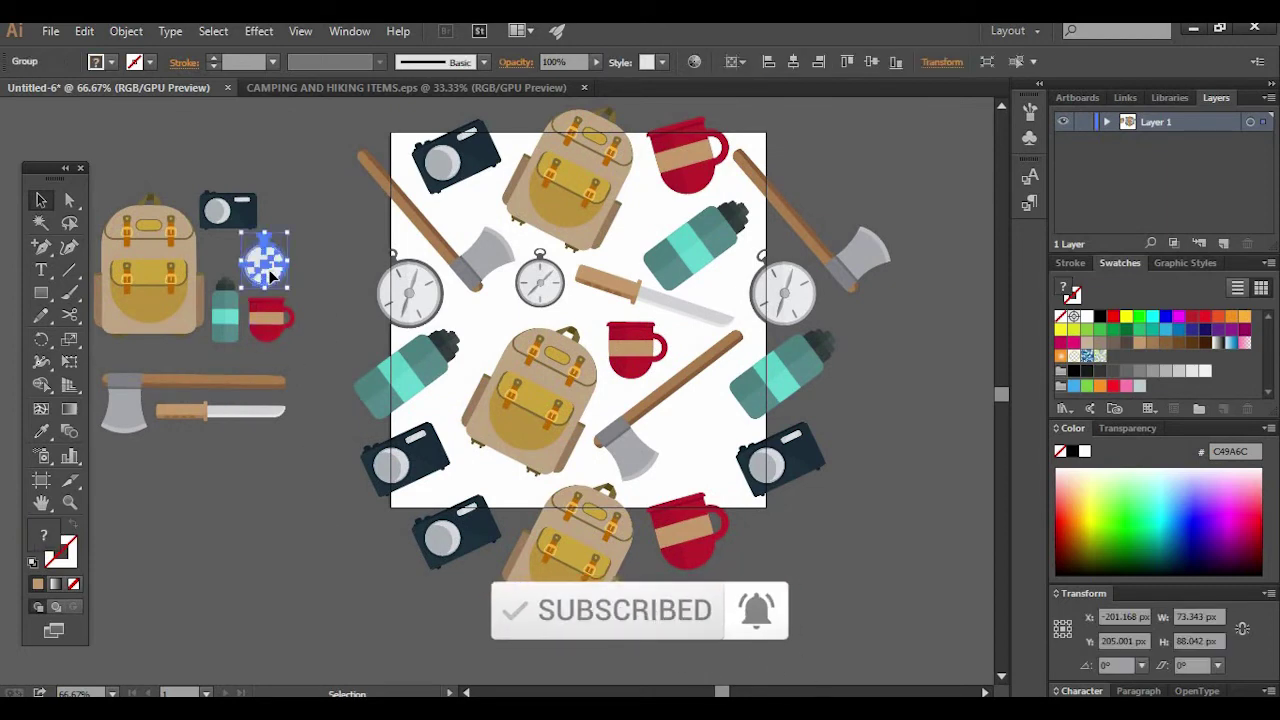
left_click_drag(268, 272, 701, 440)
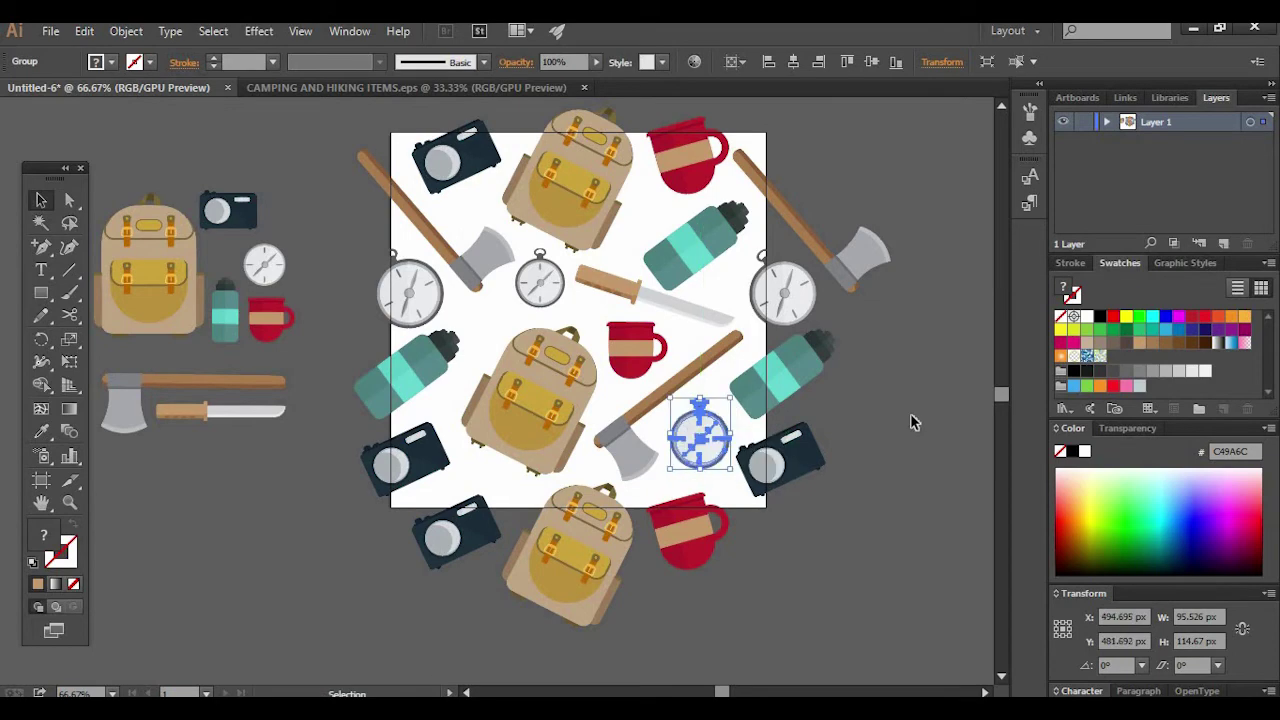
left_click(910, 413)
Move the set of original source items farther left to clear more space beside the artboard
key("ctrl+minus")
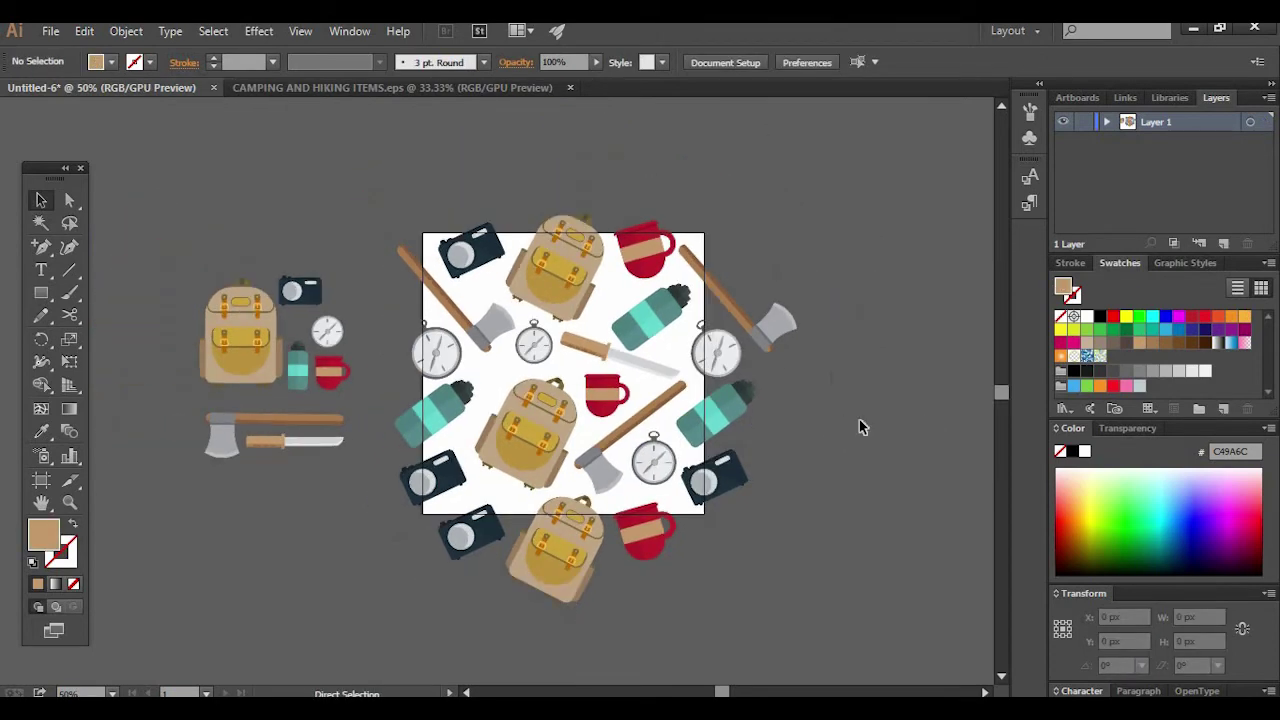
left_click_drag(860, 370, 892, 358)
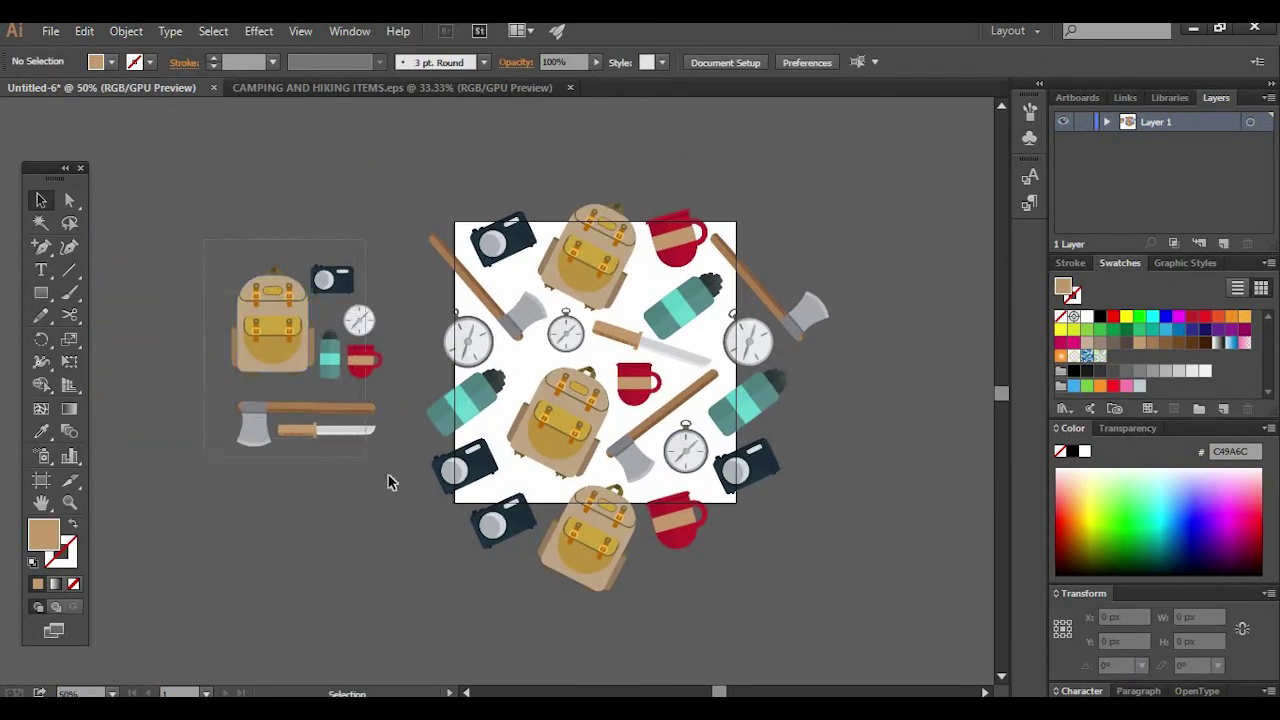
left_click_drag(352, 366, 255, 356)
left_click(362, 198)
Draw a rectangle over the artwork and set its size to 600 × 600 px
left_click_drag(360, 192, 661, 581)
left_click(42, 295)
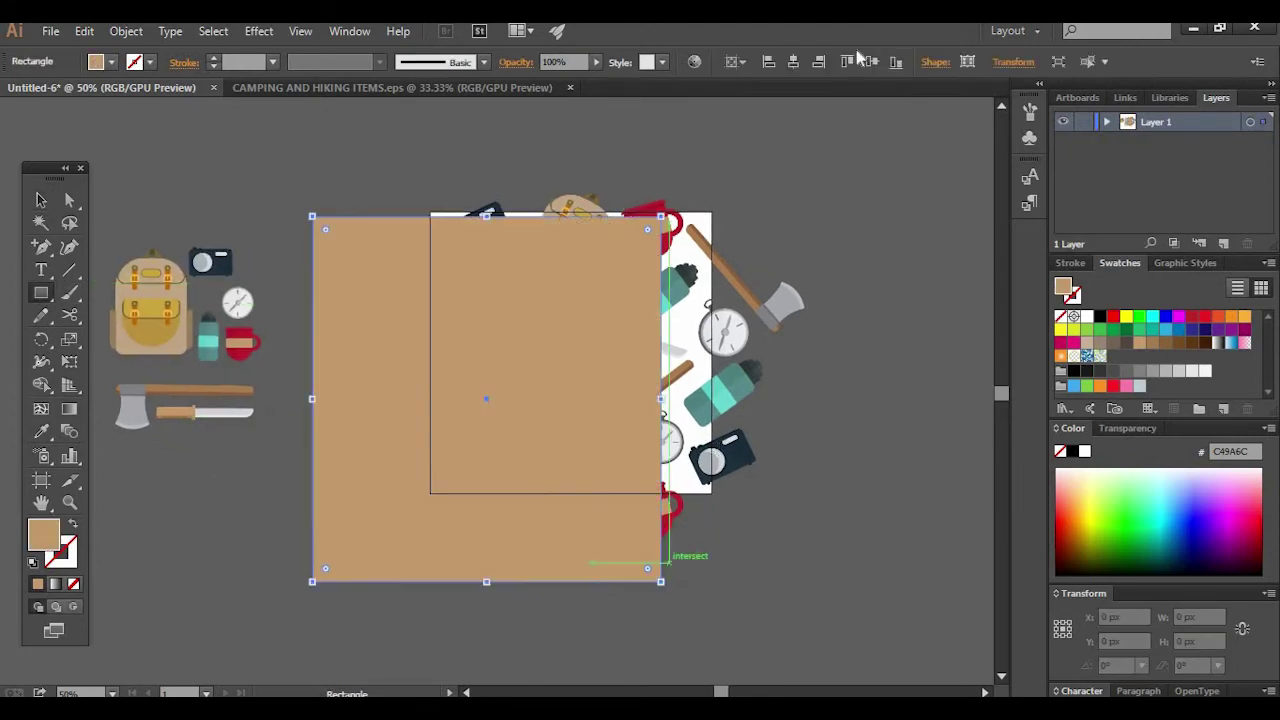
left_click(1010, 62)
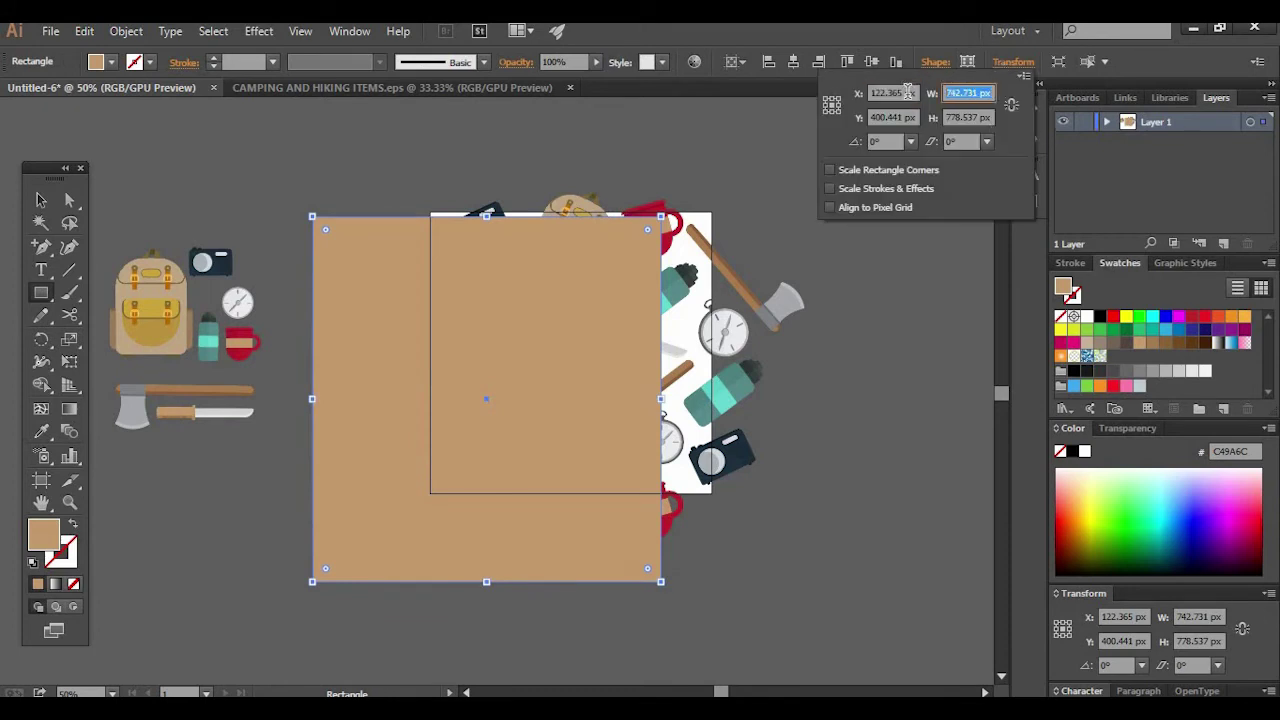
left_click(988, 92)
type("600")
key("Tab")
type("6")
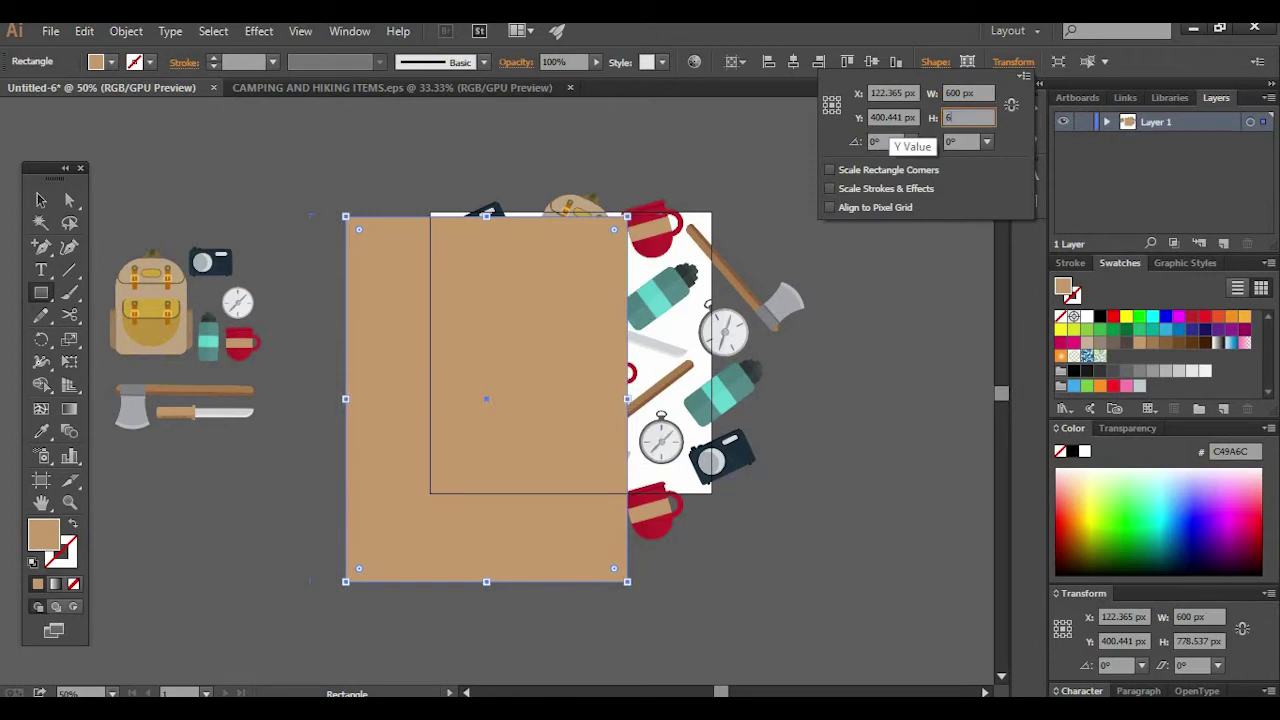
key("Return")
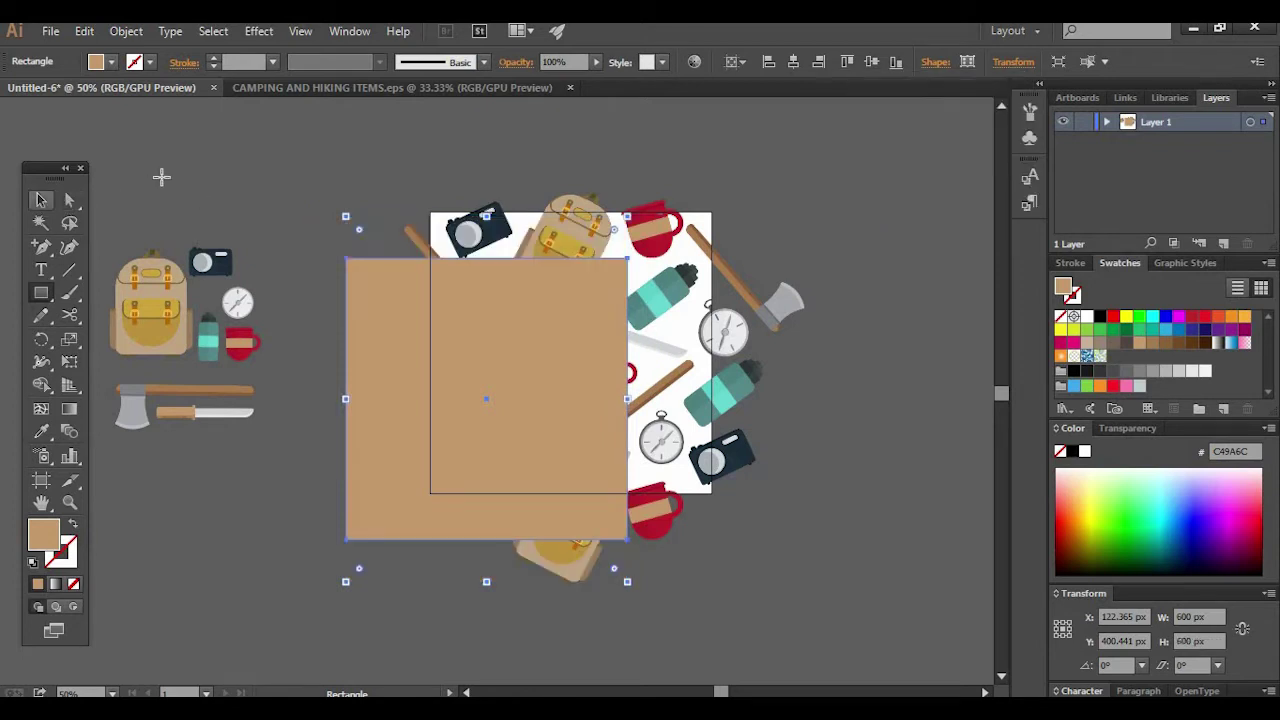
Sample the source backpack's tan as the square's fill and lighten it to a pale peach, #F9E5D2
left_click(41, 431)
left_click(181, 347)
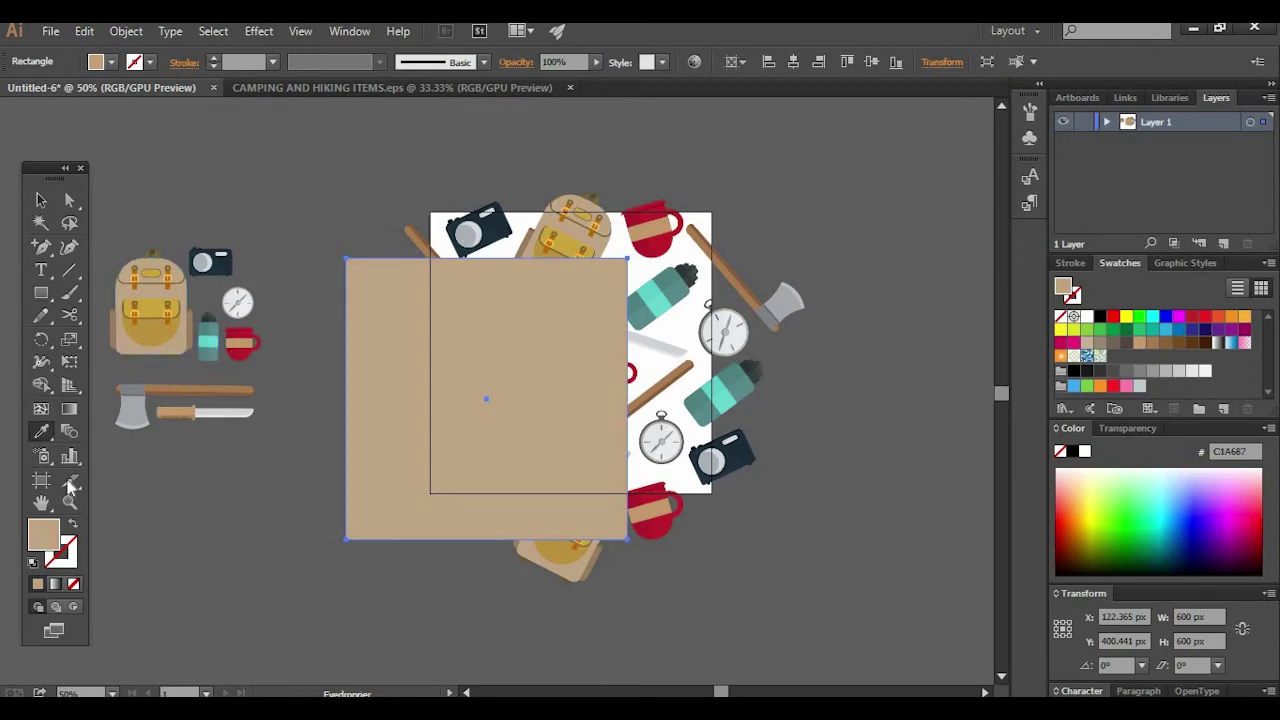
double_click(50, 540)
left_click_drag(790, 262, 769, 219)
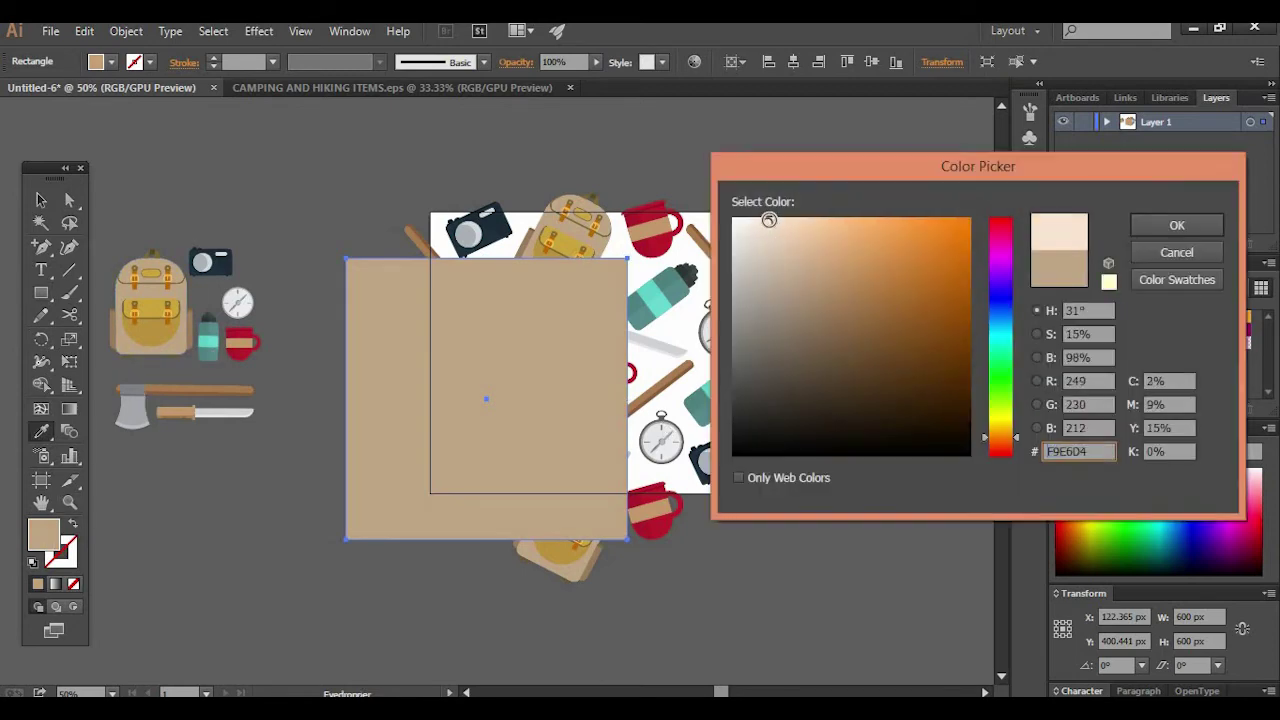
left_click(1176, 226)
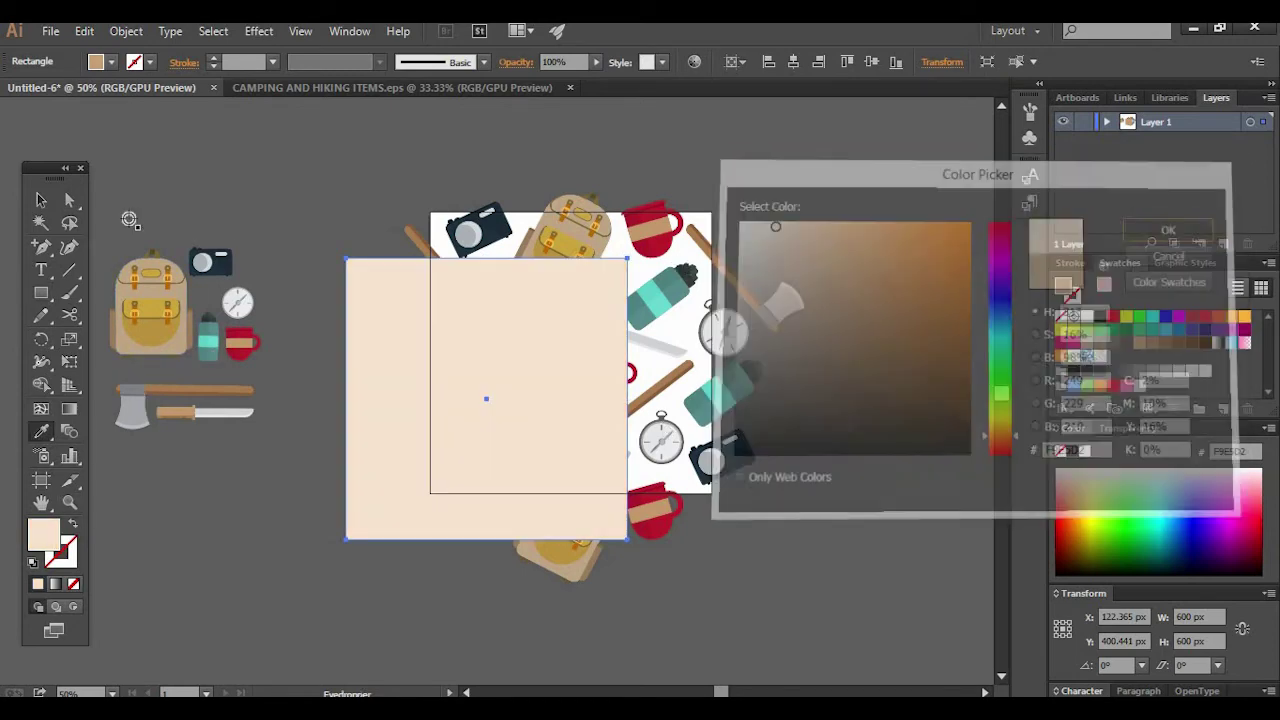
Center the pale peach square on the artboard, aligning it to the artboard rather than the selection
key("v")
left_click(348, 31)
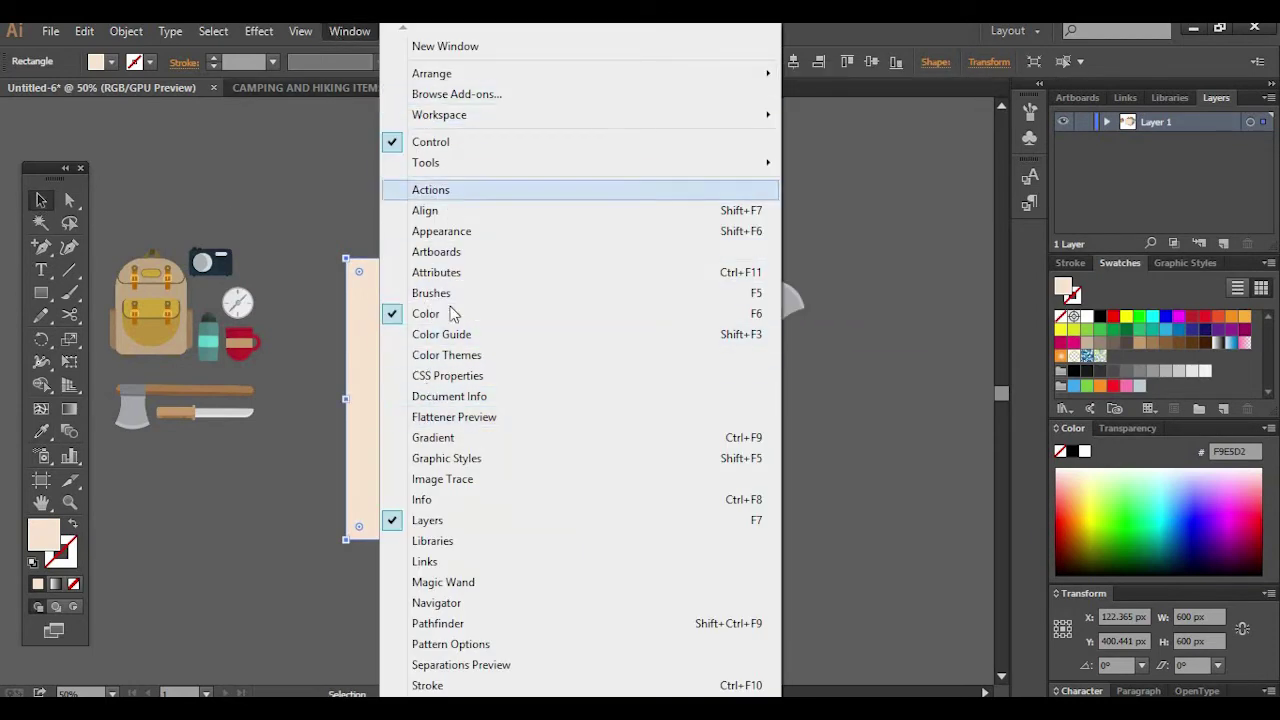
left_click(430, 210)
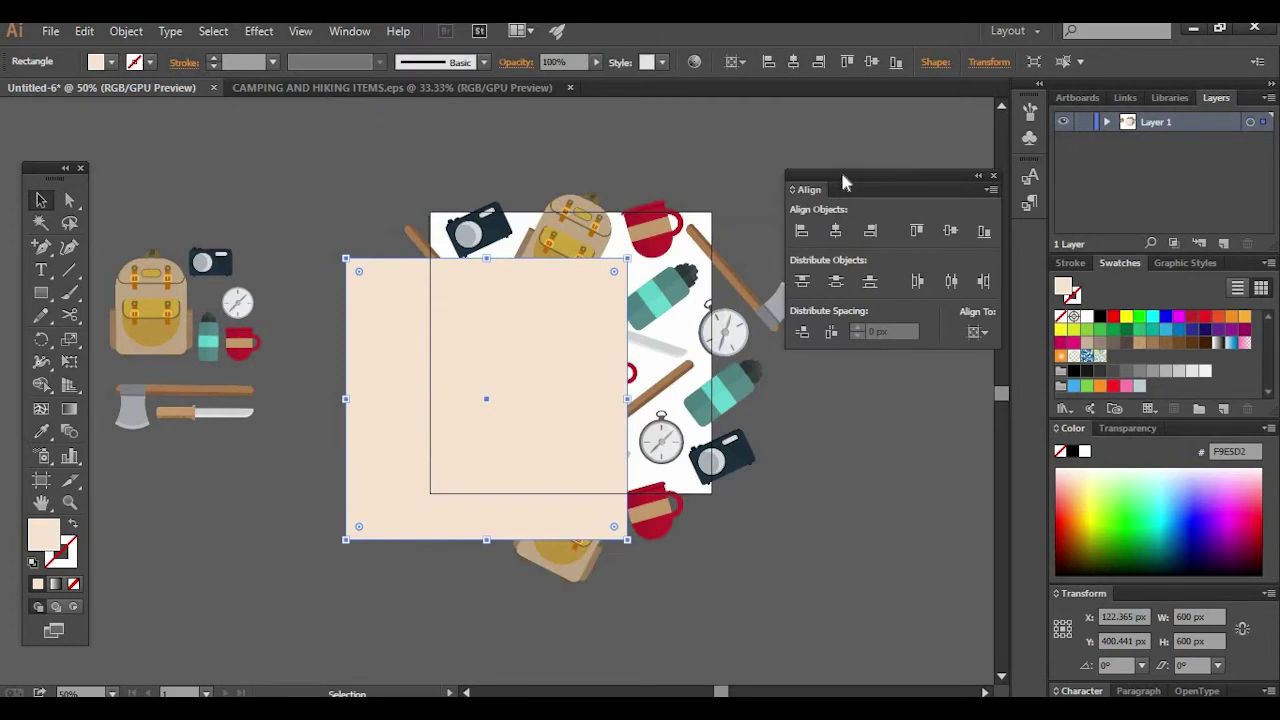
left_click_drag(846, 182, 840, 340)
left_click(972, 486)
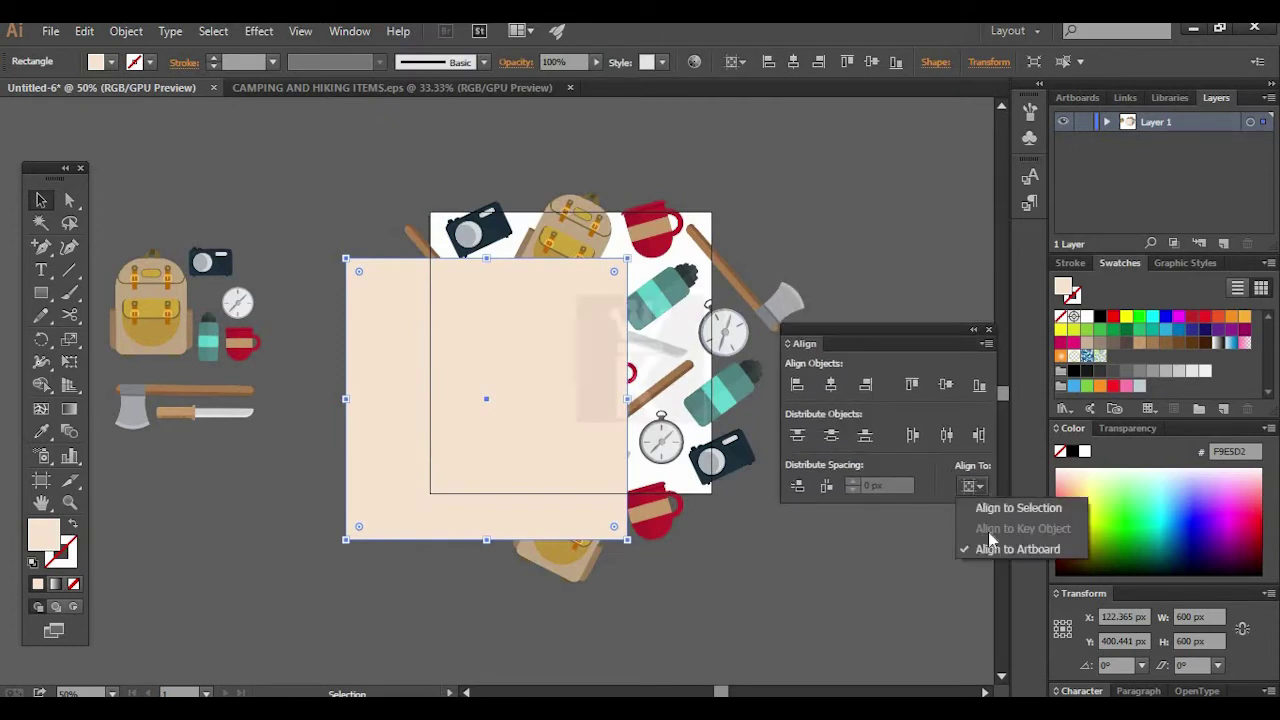
left_click(1005, 552)
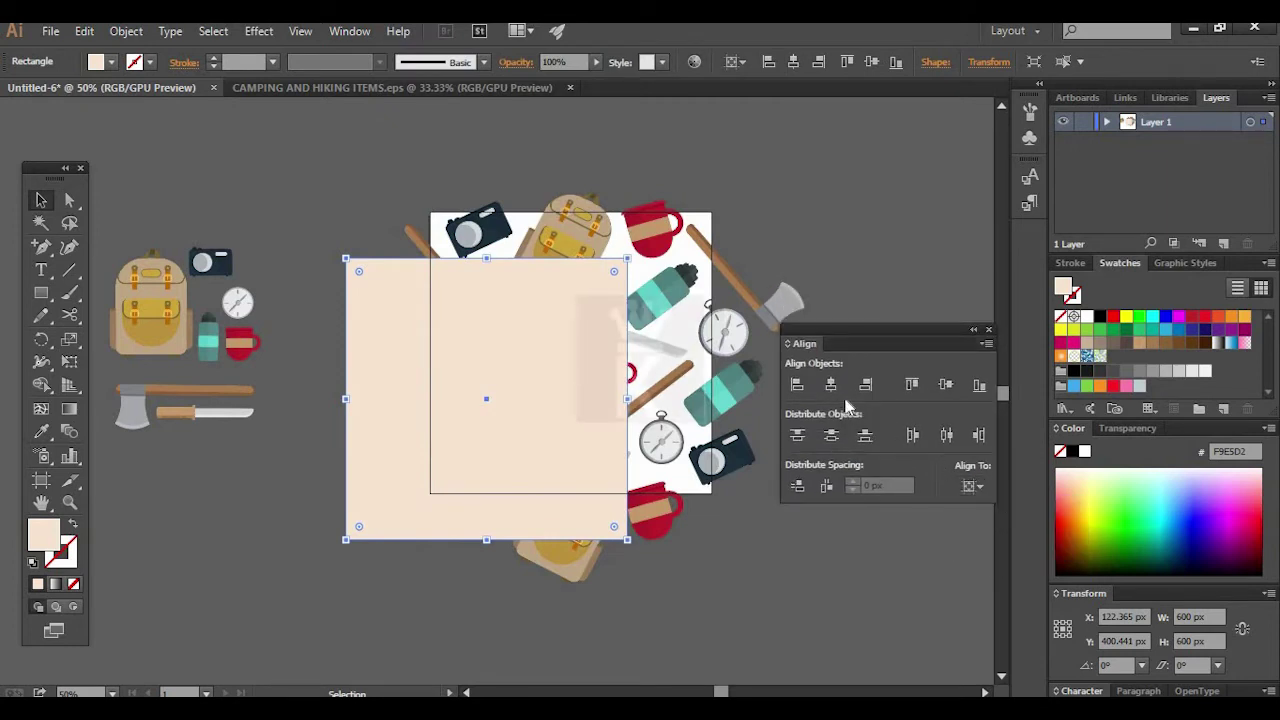
left_click(946, 384)
Send the pale peach square behind all the camping items
left_click_drag(844, 330, 170, 478)
left_click(126, 31)
mouse_move(240, 72)
left_click(449, 137)
left_click(800, 197)
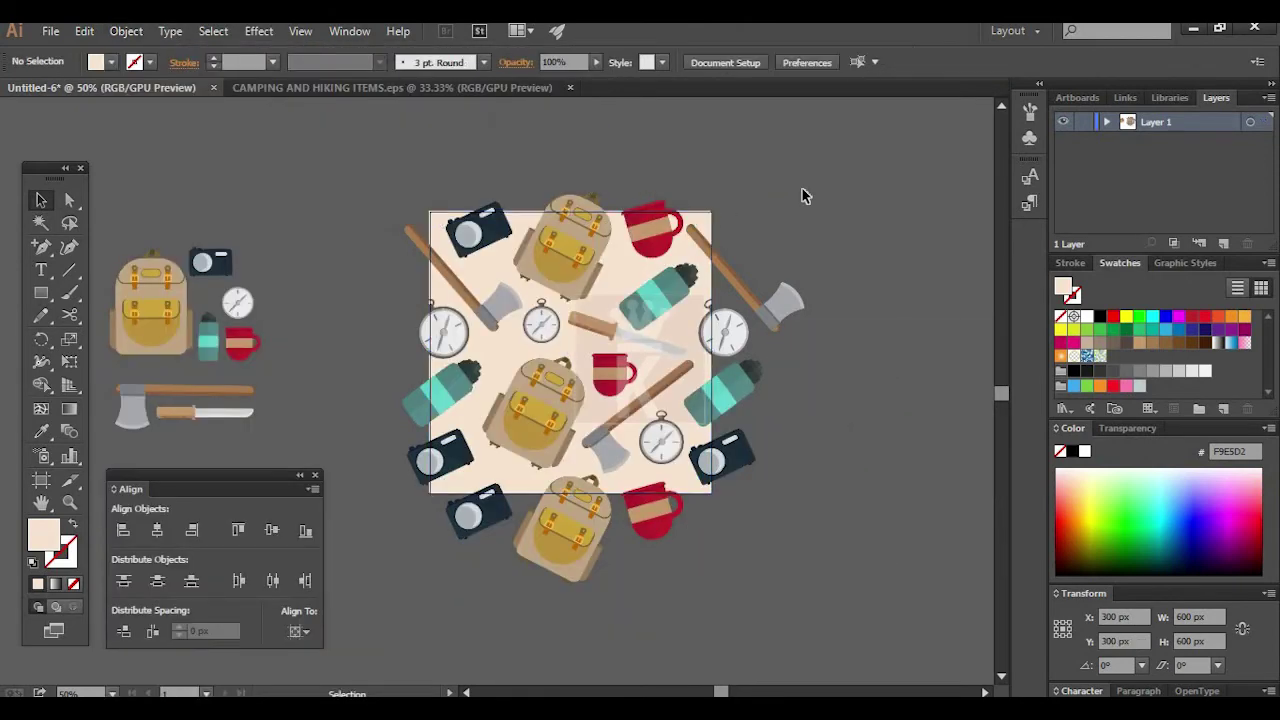
Group the camping items on and around the artboard together with the peach background square
scroll(823, 172, "down", 2)
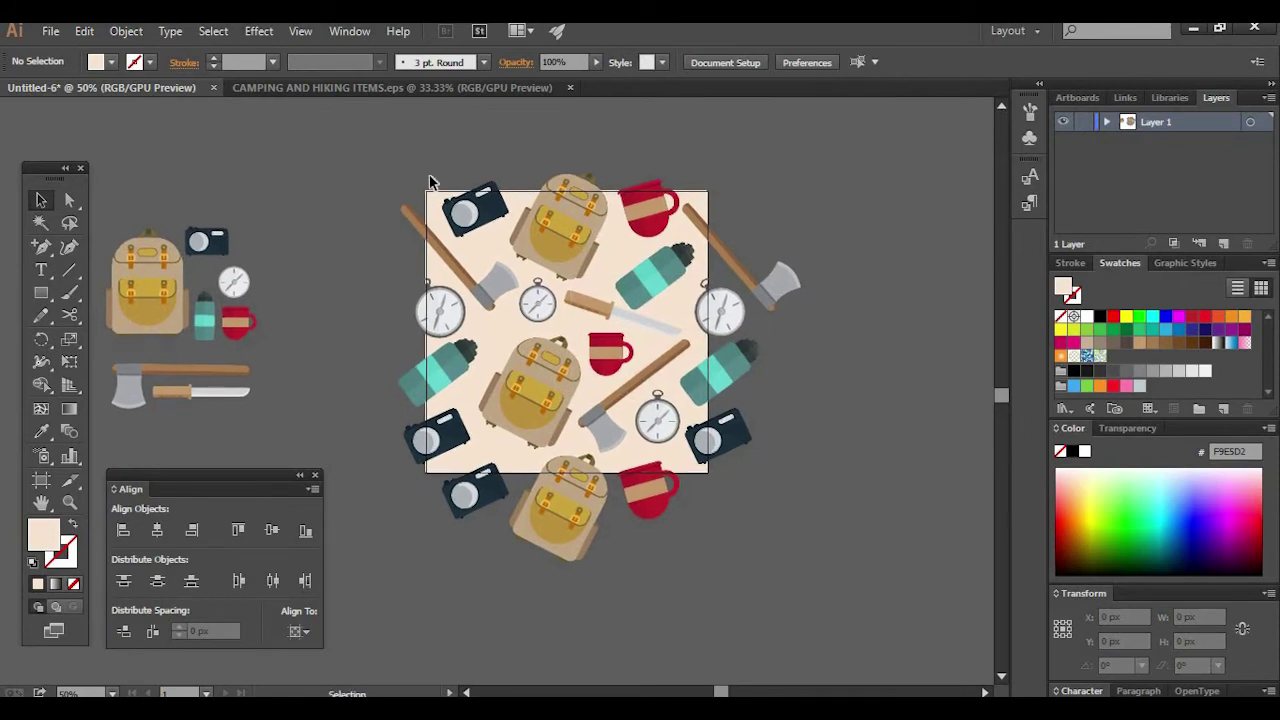
left_click(708, 192)
left_click(748, 230)
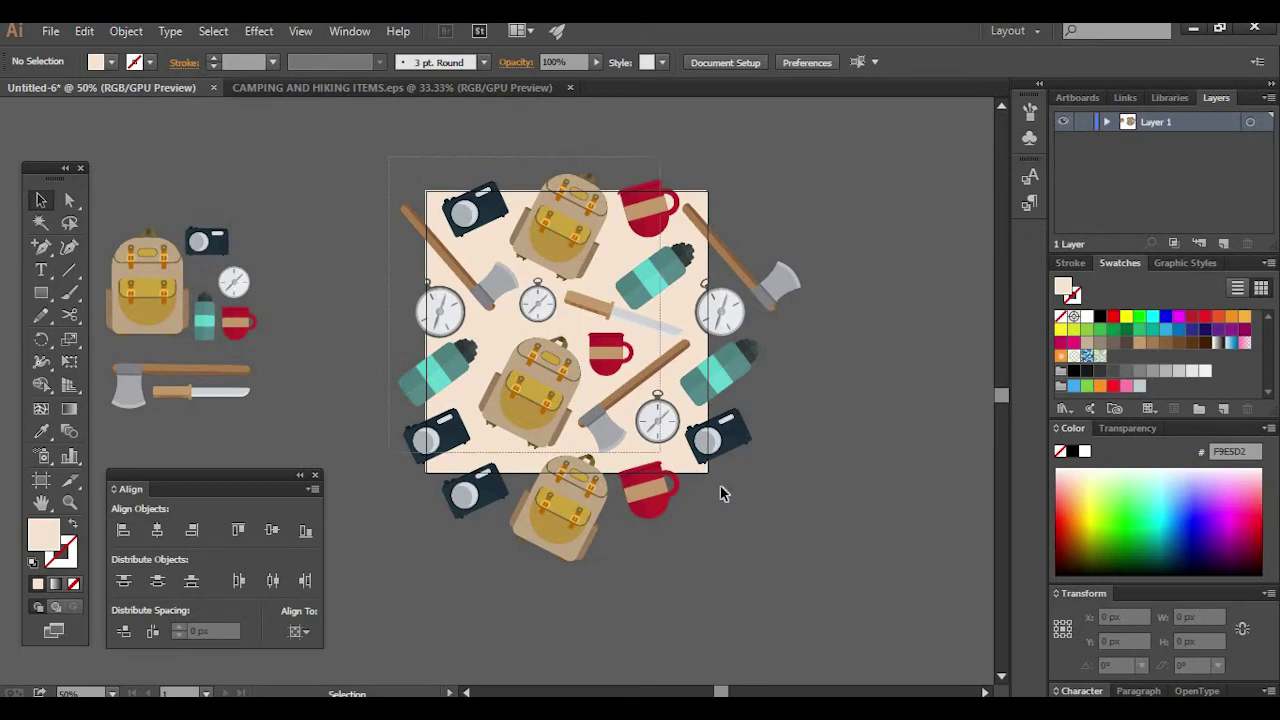
left_click(795, 541)
key("a")
key("v")
left_click(126, 31)
left_click(151, 101)
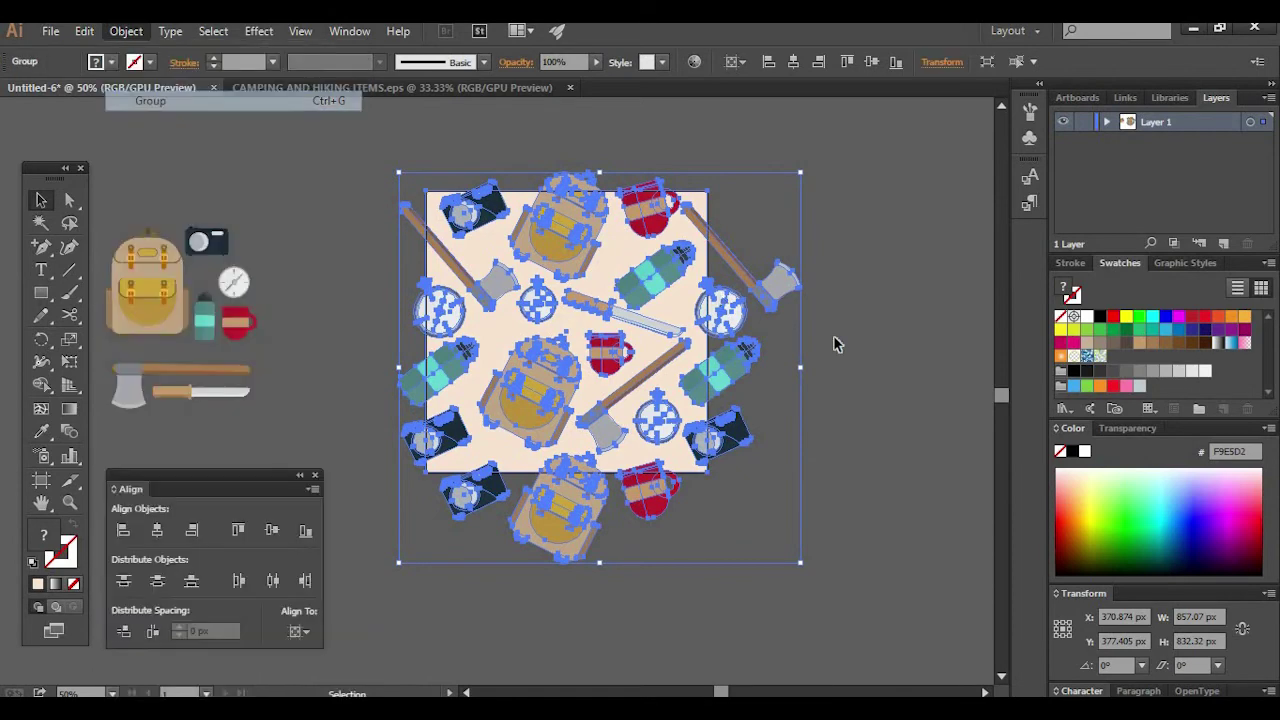
left_click(868, 305)
Draw a new rectangle to the right of the artboard and set its size to 600 × 600 px
left_click_drag(893, 293, 709, 284)
left_click(41, 293)
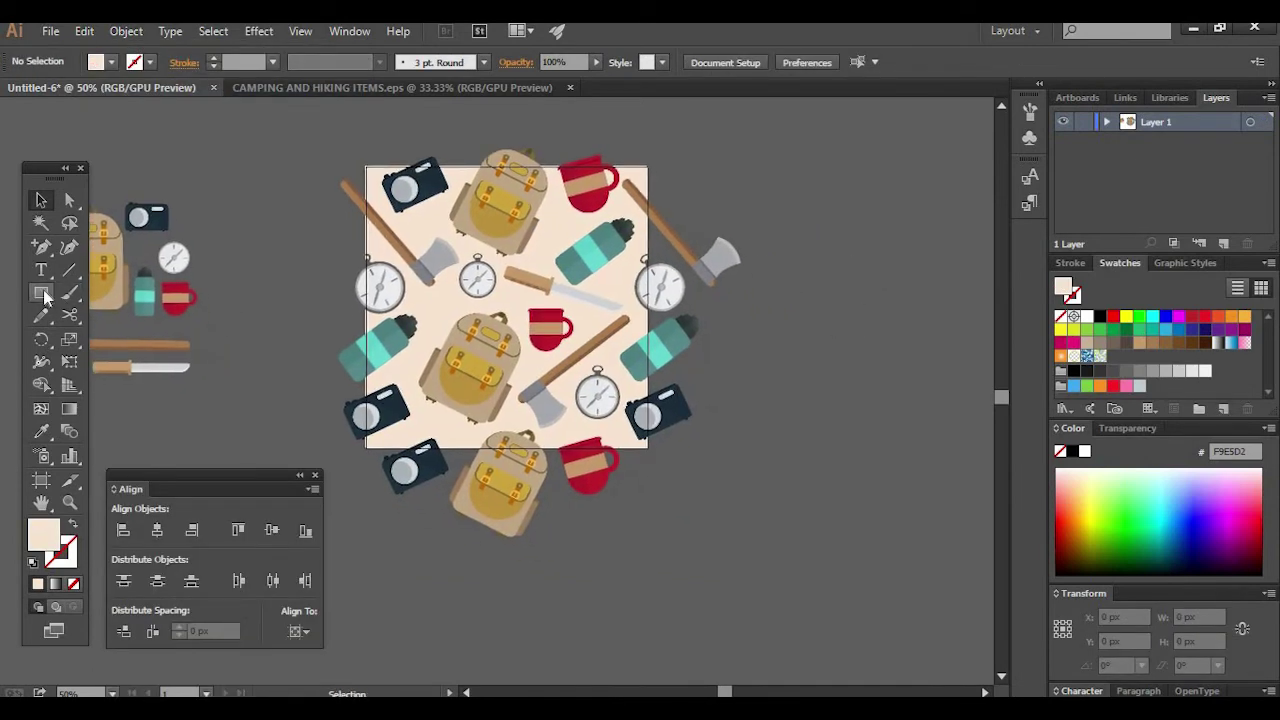
left_click_drag(707, 166, 945, 439)
left_click(1014, 66)
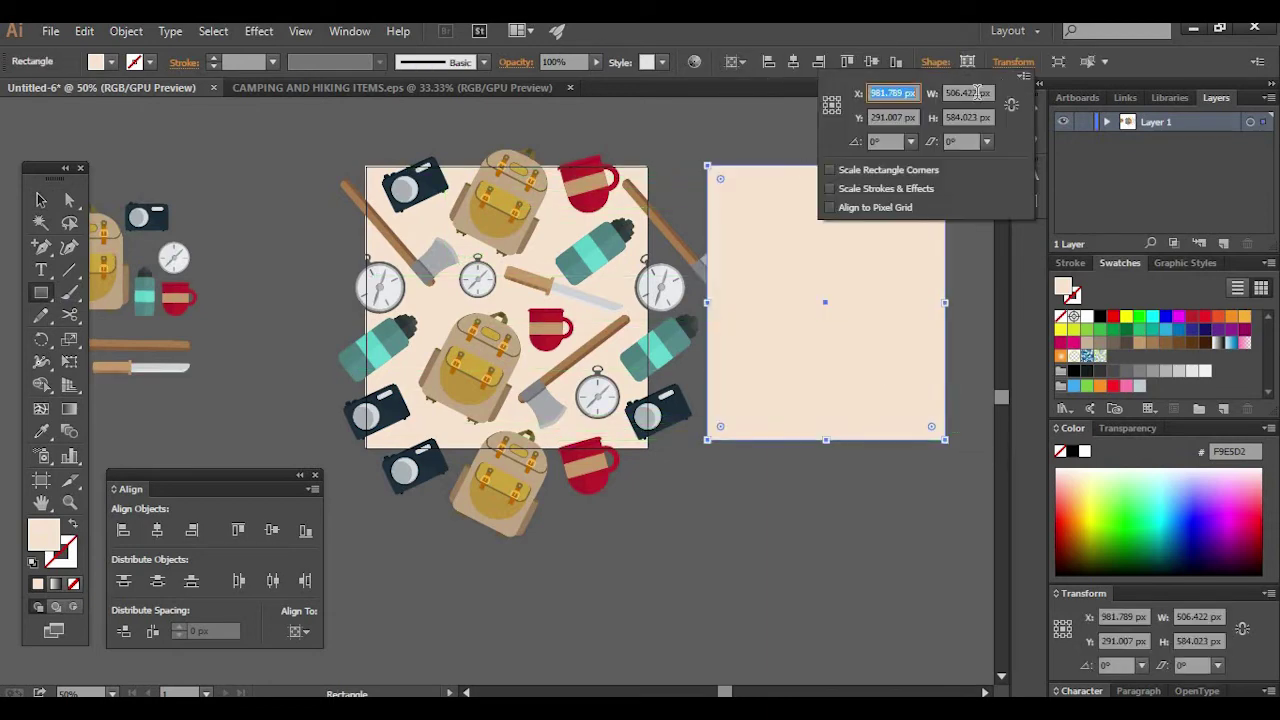
left_click(991, 92)
type("6")
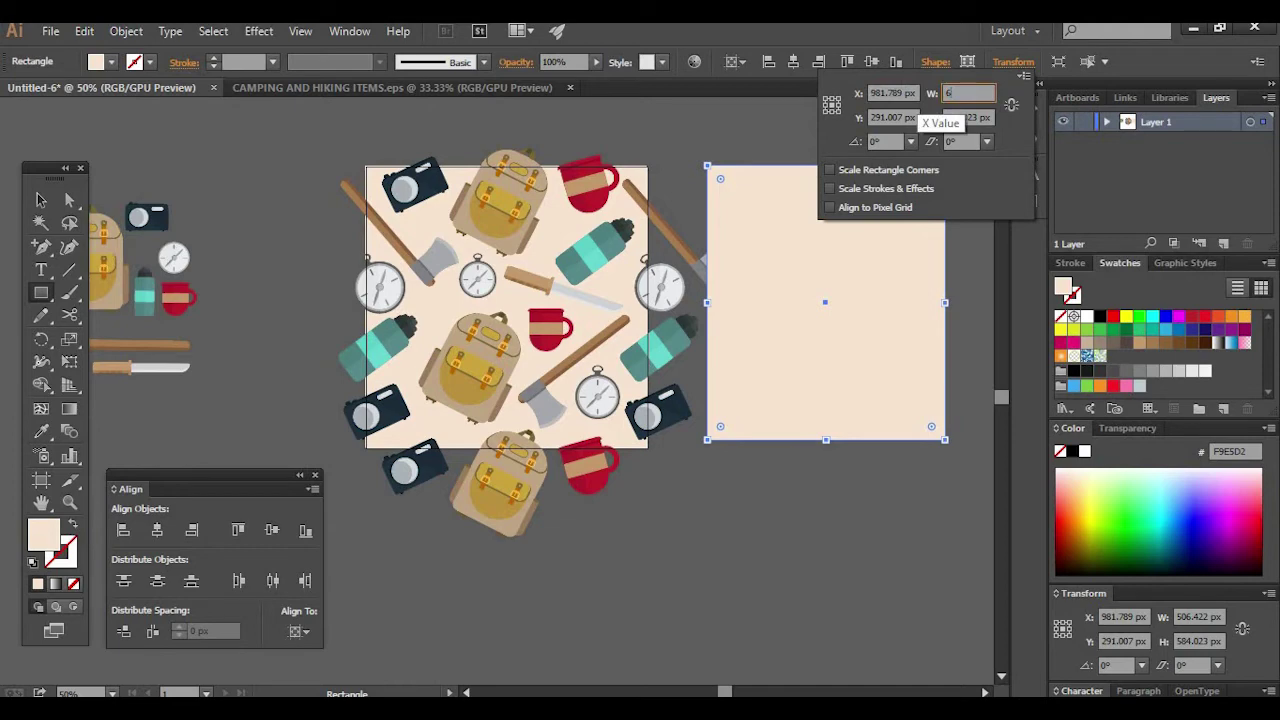
type("00")
key("Tab")
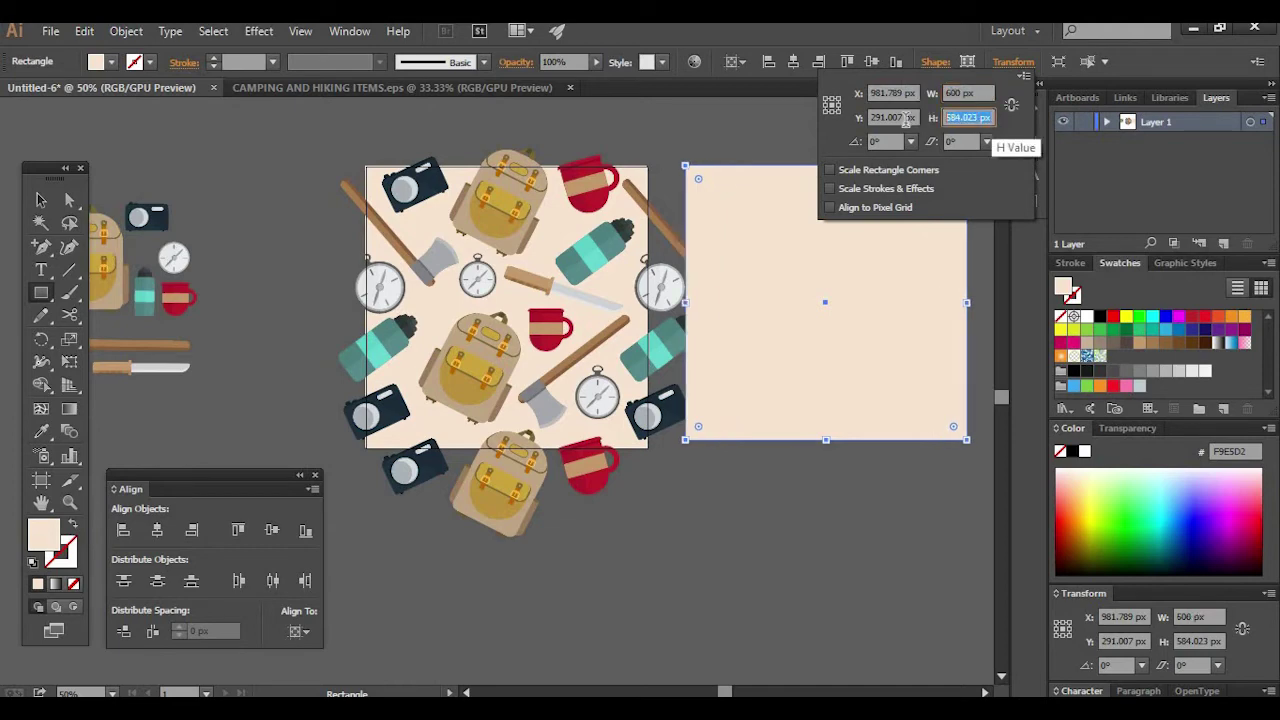
type("600")
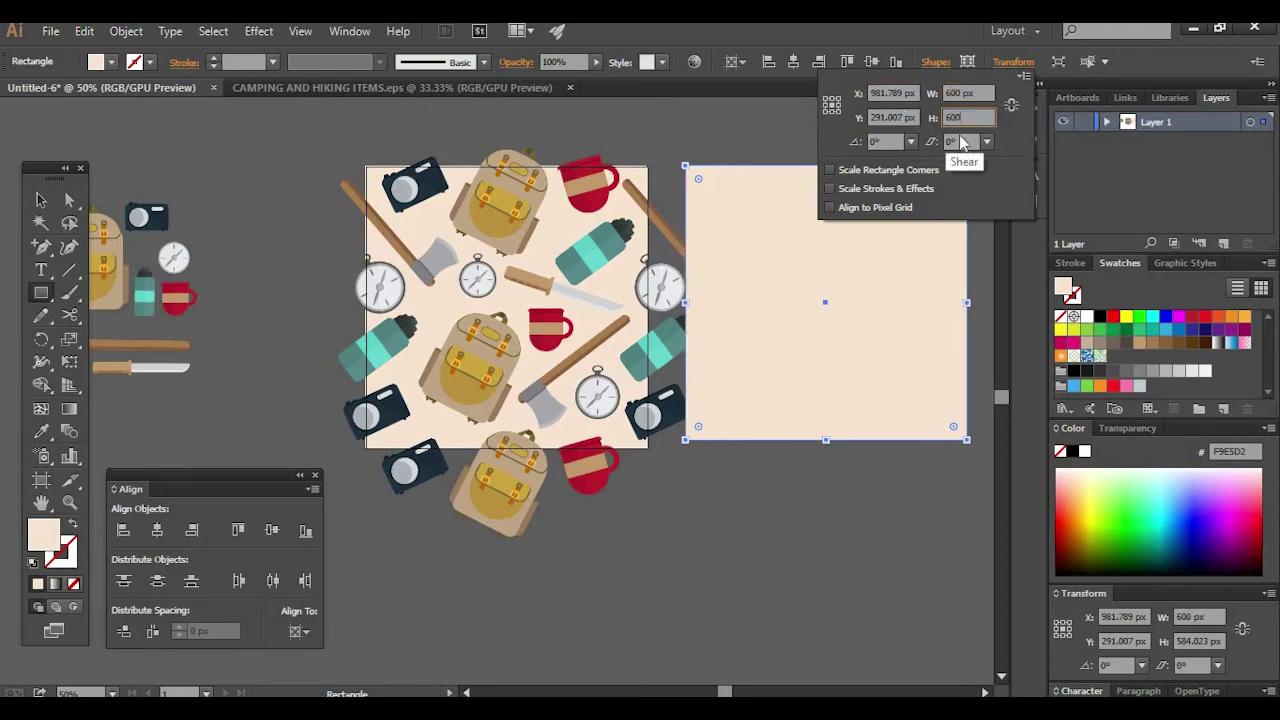
key("Return")
left_click(40, 200)
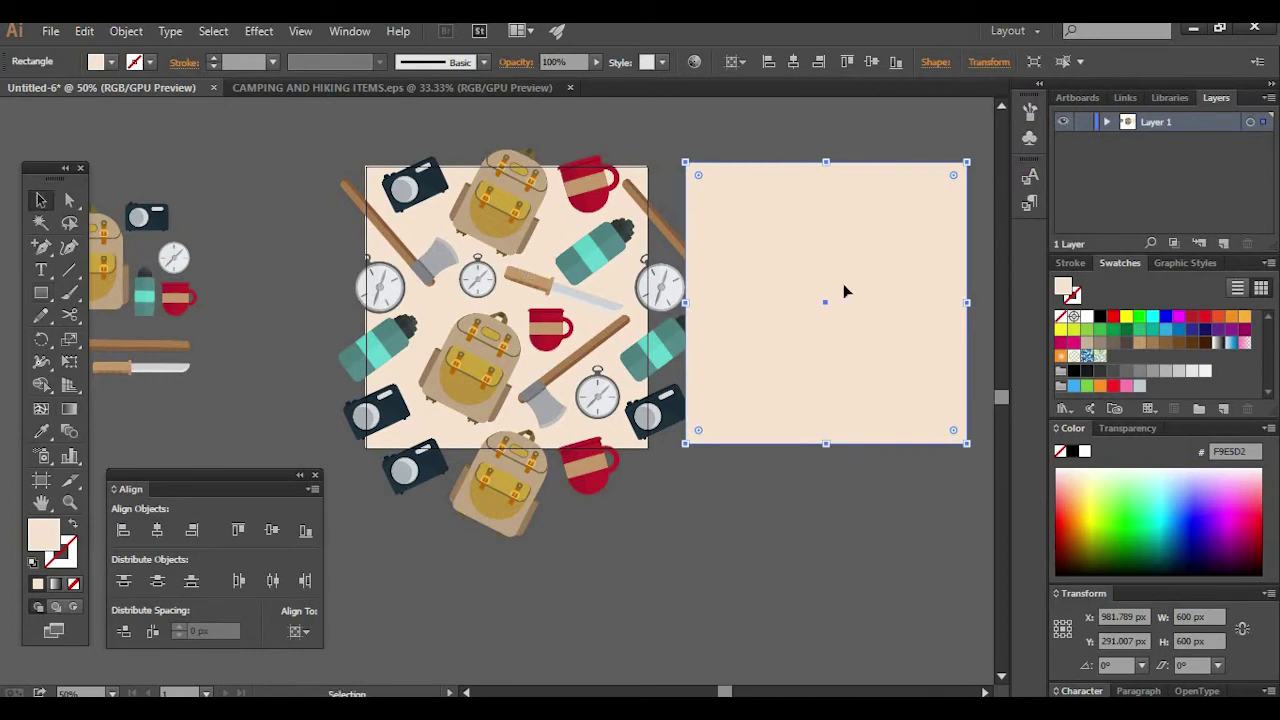
Nudge the new square down about 14 px, roughly level with the artboard
key("Down")
key("Down")
key("Down")
key("Down")
key("Down")
key("Down")
key("Down")
key("Down")
key("Down")
key("Down")
key("Down")
key("Down")
key("Down")
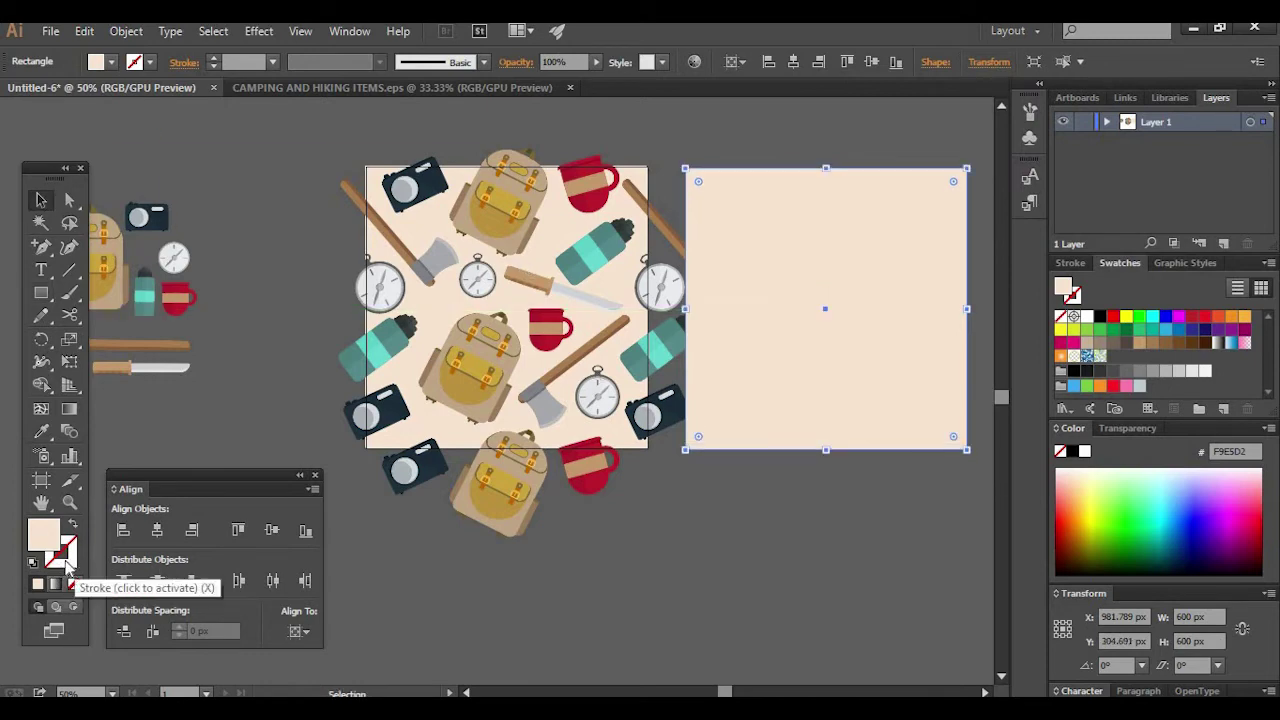
Remove the new square's fill and give it a black 4 pt stroke
key("slash")
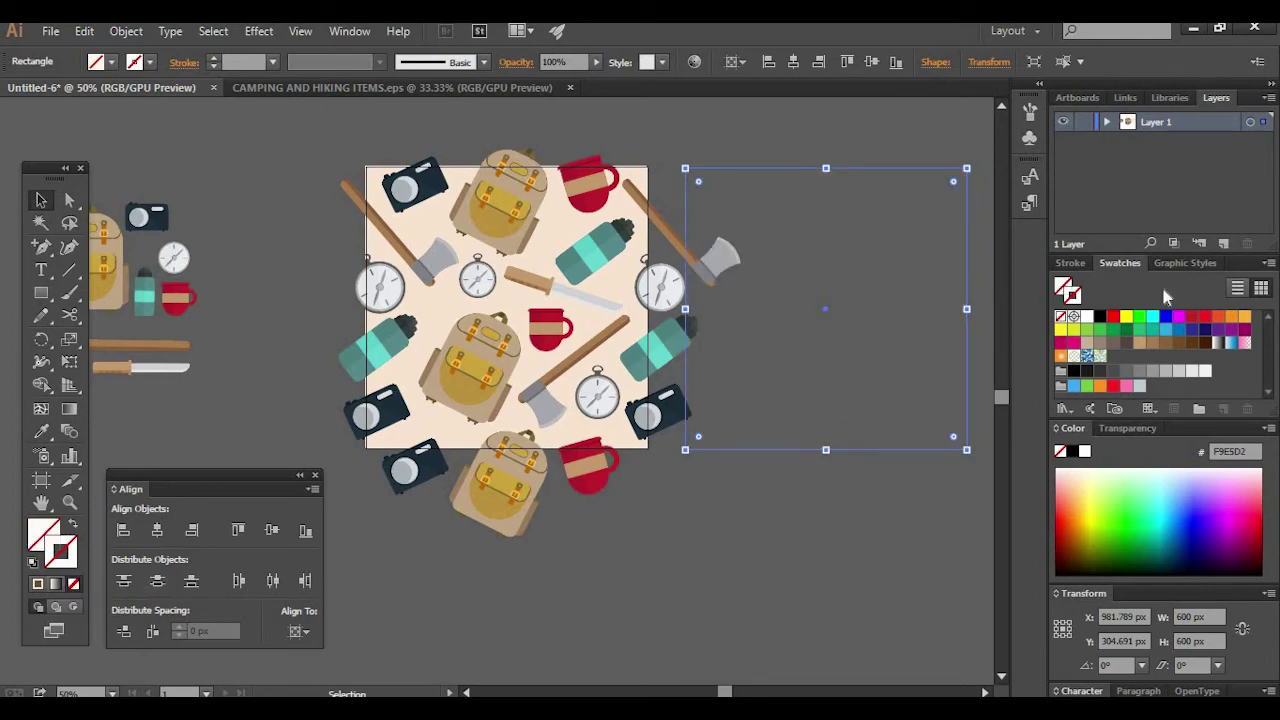
key("x")
left_click(1100, 316)
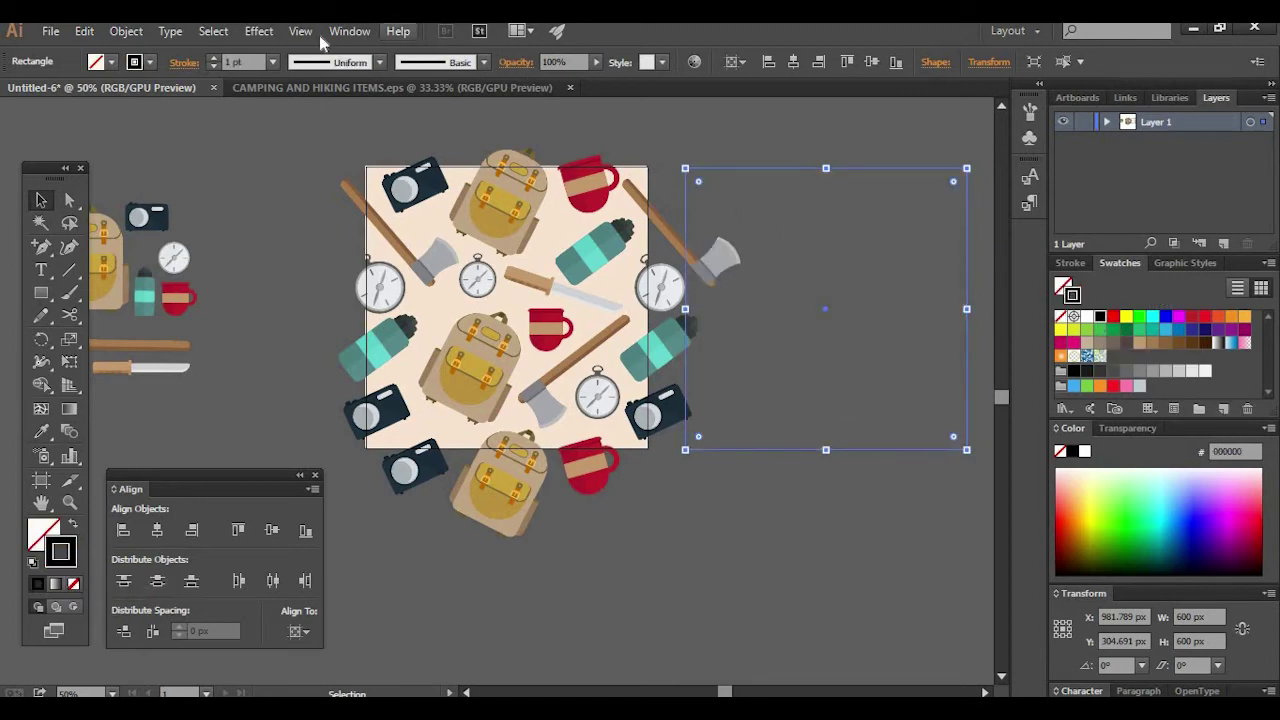
left_click(213, 58)
left_click(213, 58)
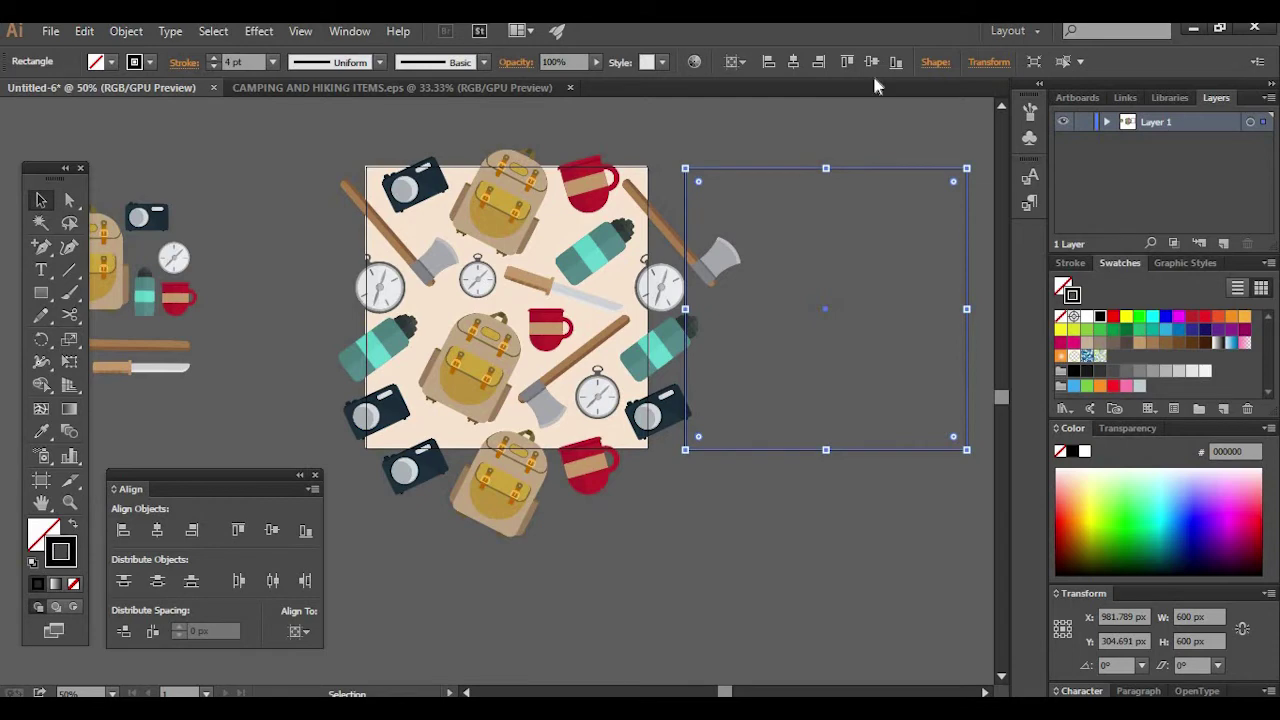
Align the outlined square to the artboard's right edge and vertical center so it frames the artboard
left_click(192, 530)
left_click(272, 530)
left_click(808, 357)
Crop the grouped pattern artwork to the outlined square with the Pathfinder Crop operation
left_click_drag(818, 280, 893, 260)
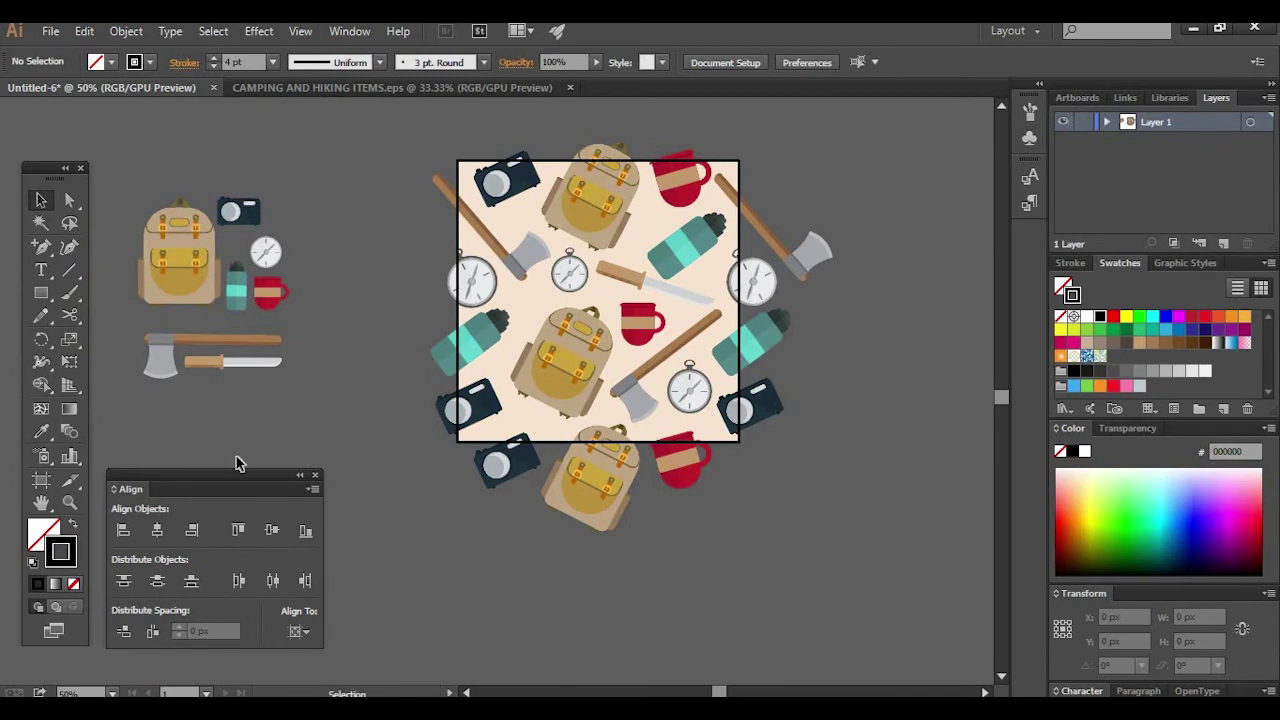
left_click_drag(229, 467, 231, 453)
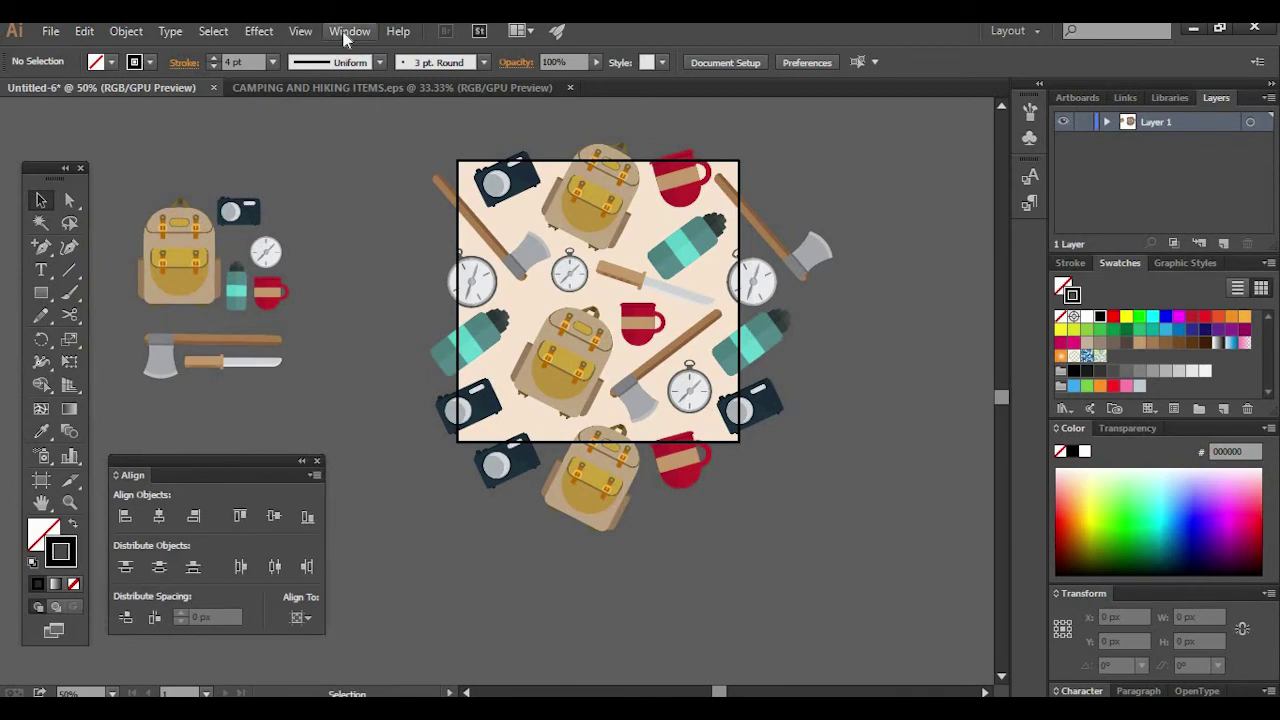
left_click(348, 31)
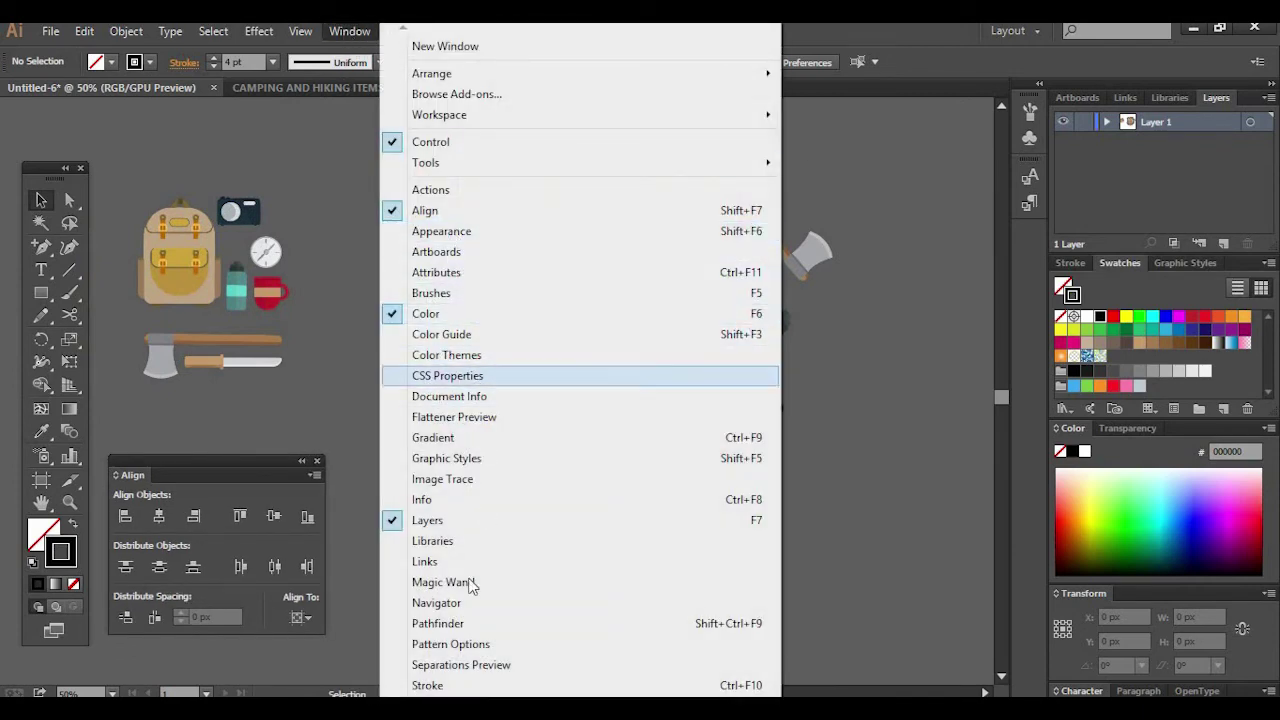
left_click(445, 623)
left_click_drag(823, 423, 742, 517)
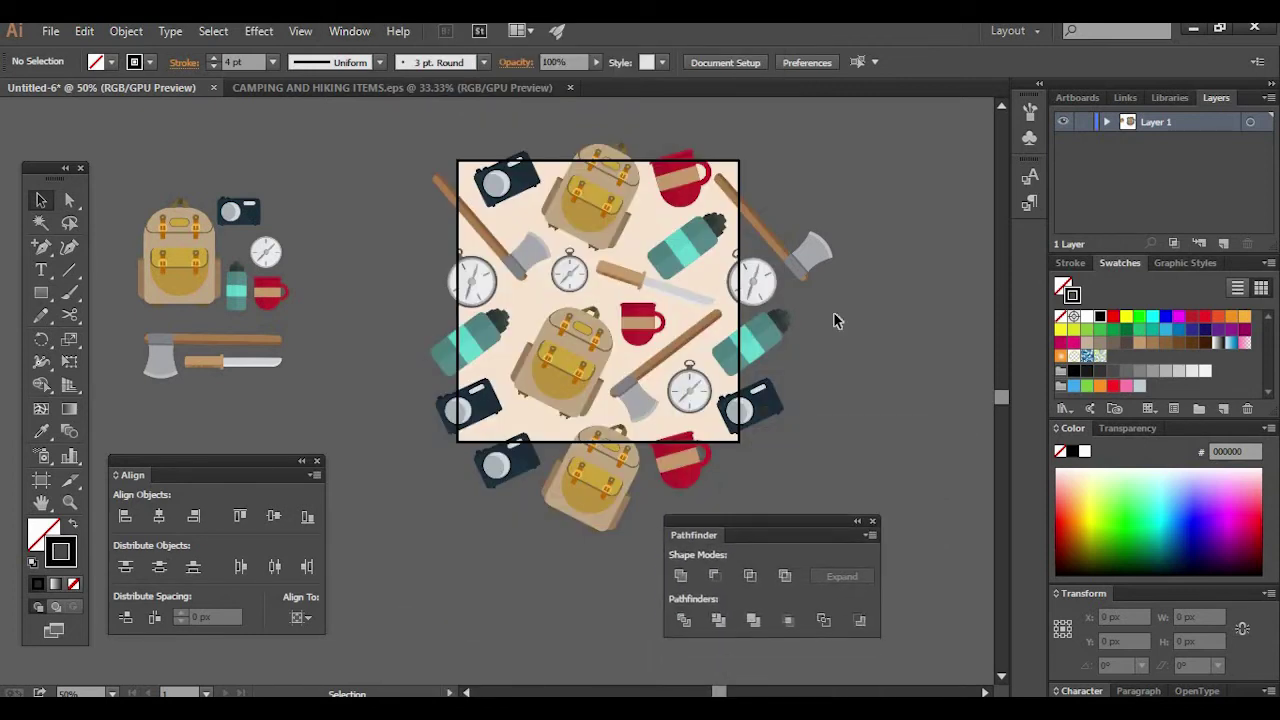
left_click(733, 220)
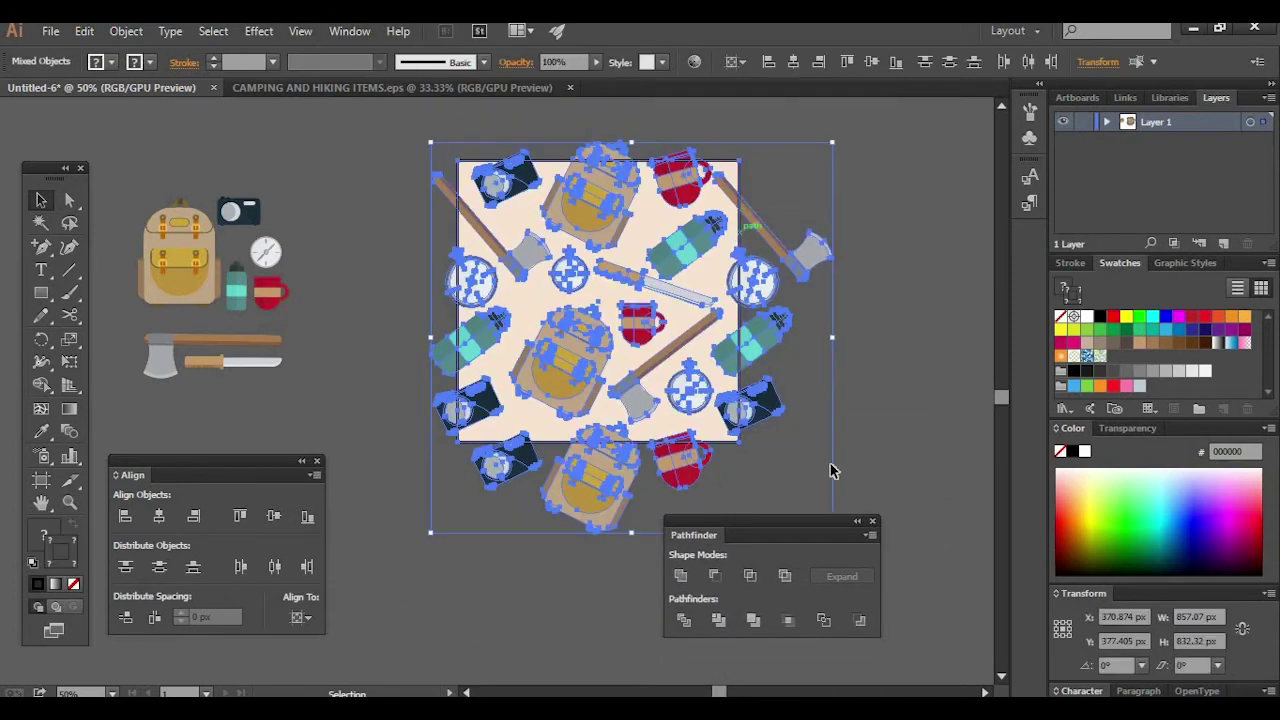
left_click(788, 620)
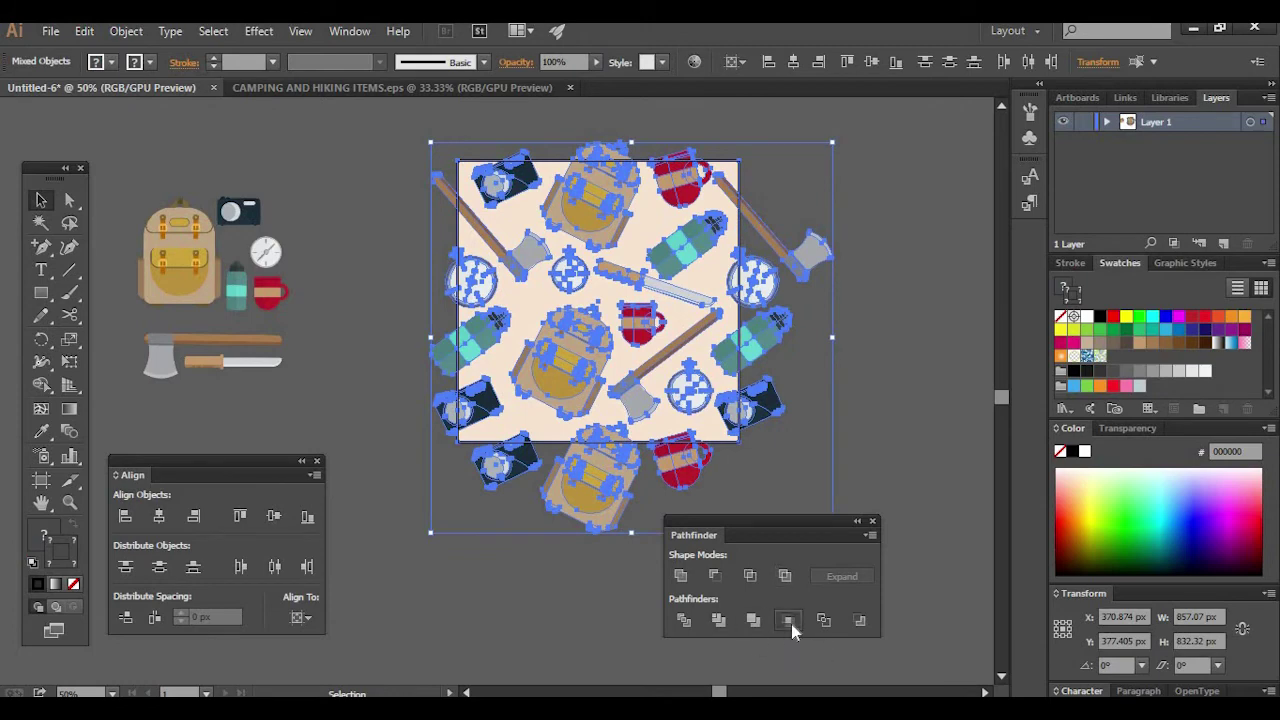
left_click(848, 476)
left_click_drag(758, 525, 643, 588)
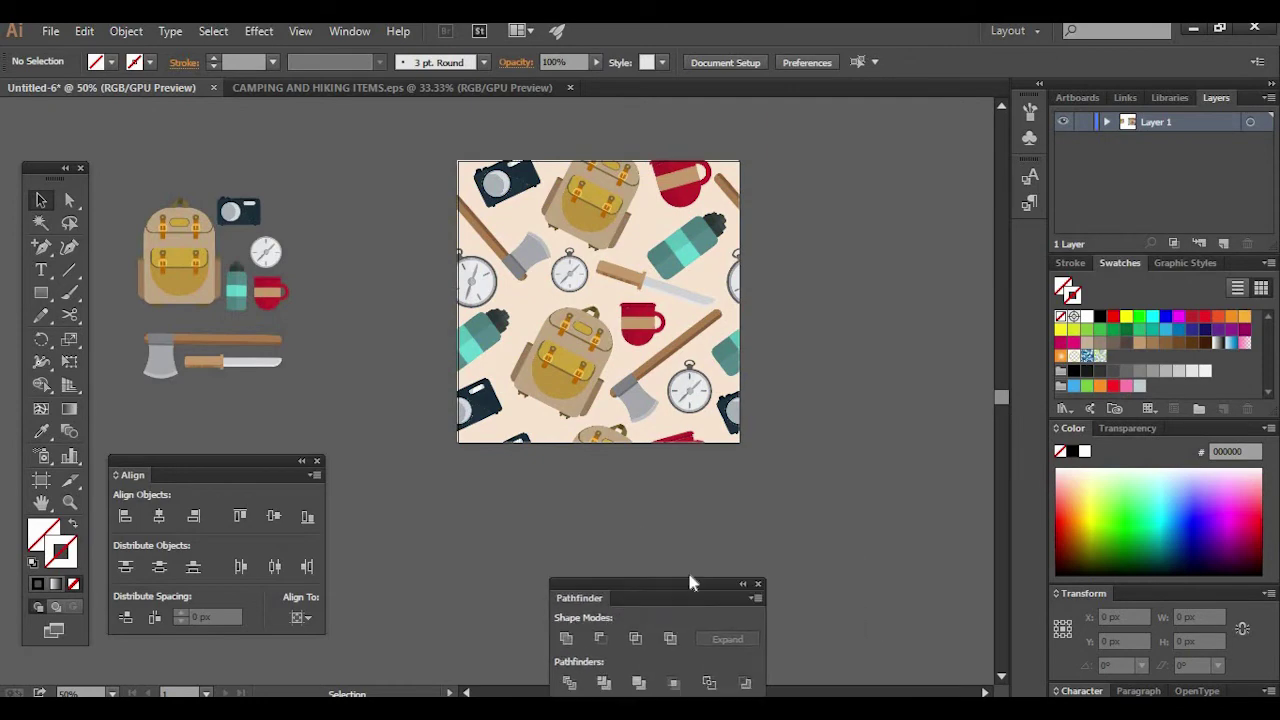
Try moving the cropped tile off to the right of the artboard, then undo the move
key("ctrl+minus")
left_click_drag(771, 349, 623, 295)
left_click(466, 273)
left_click_drag(465, 272, 693, 274)
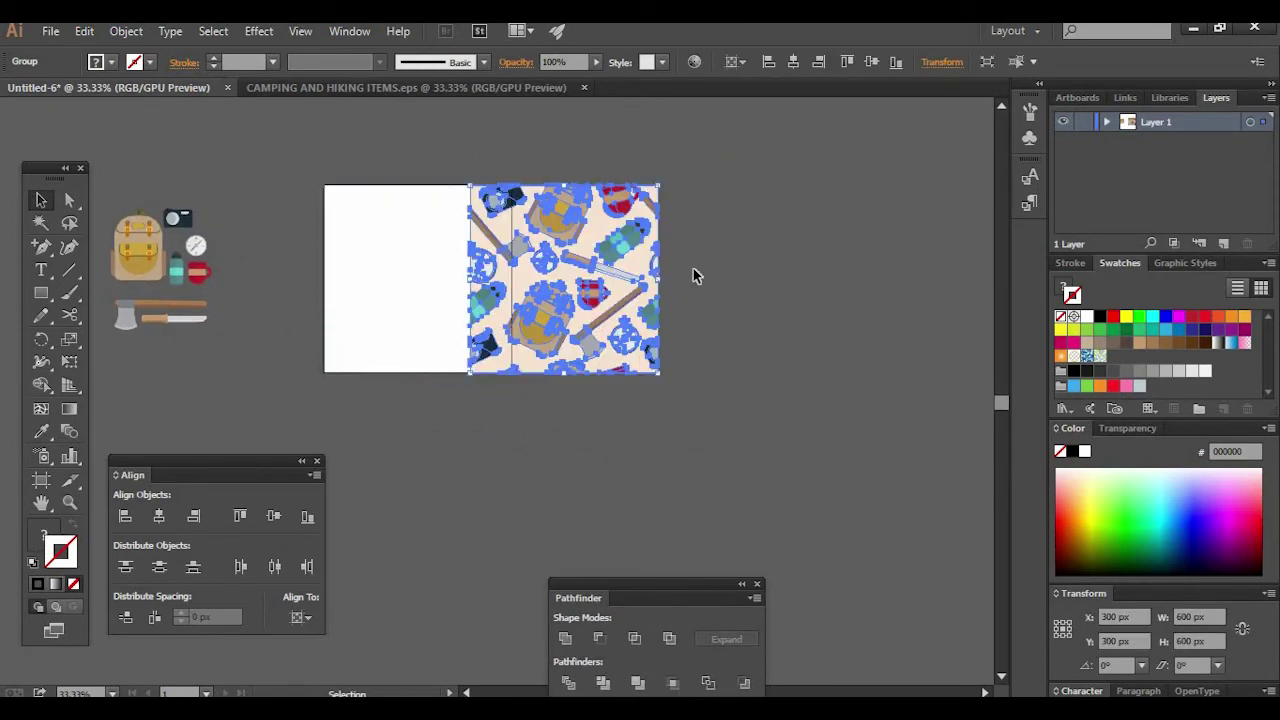
key("ctrl+z")
Save the cropped camping tile as a new pattern swatch
left_click(610, 306)
mouse_move(446, 287)
left_mouse_down()
mouse_move(884, 418)
mouse_move(982, 406)
mouse_move(1115, 350)
left_mouse_up()
left_click_drag(612, 428, 624, 388)
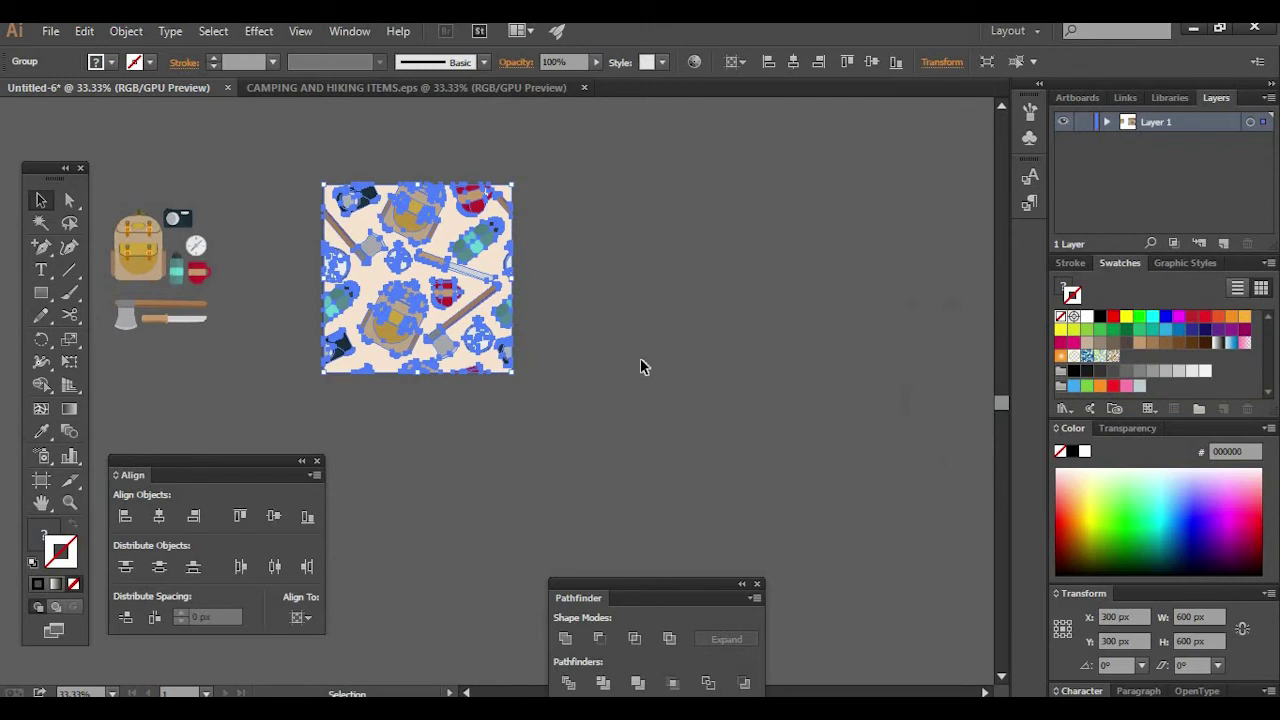
left_click(640, 368)
Try to draw a rectangle about 1434 × 996 px beside the tile using the camping pattern swatch
scroll(474, 334, "right", 4)
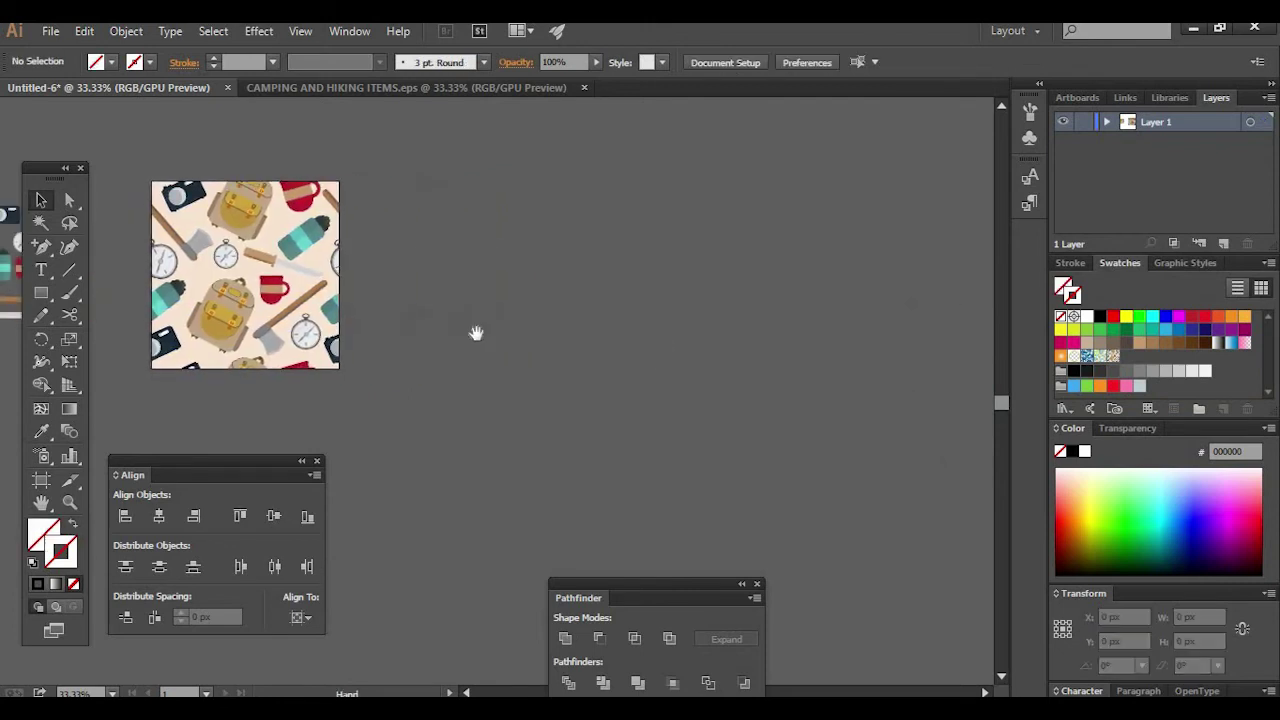
left_click(1111, 357)
left_click(41, 293)
left_click_drag(433, 185, 880, 495)
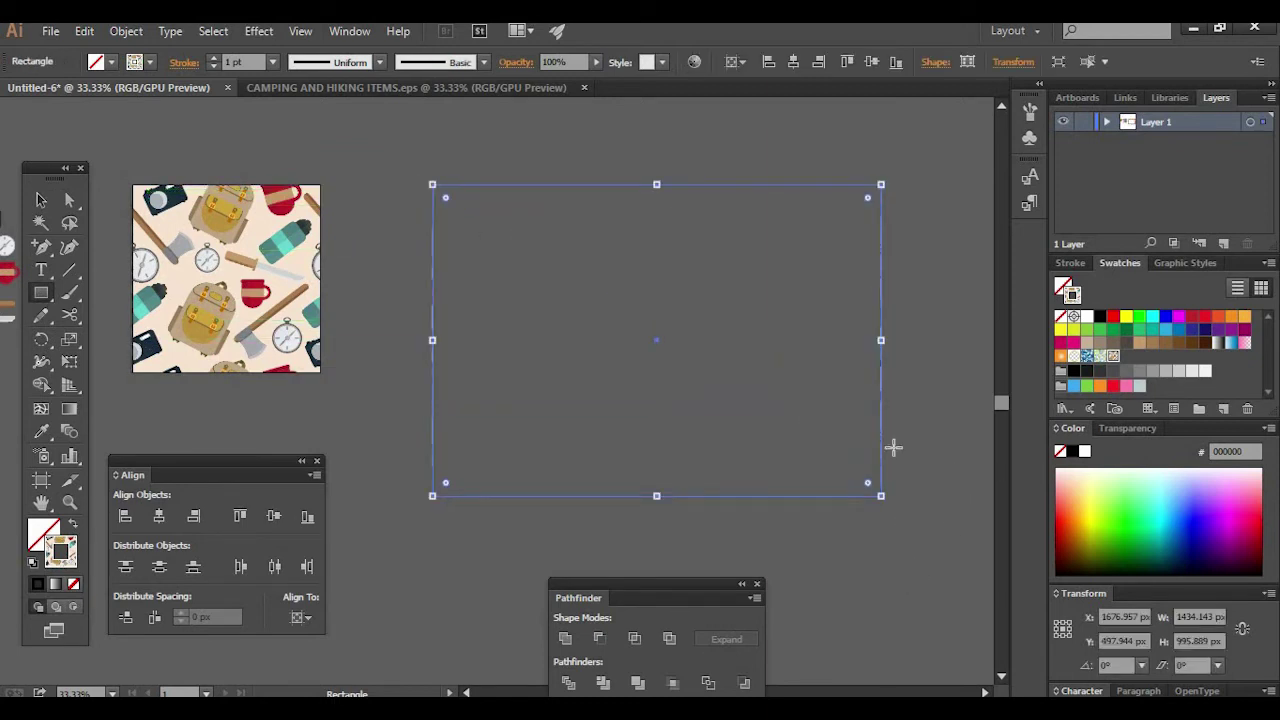
key("ctrl+z")
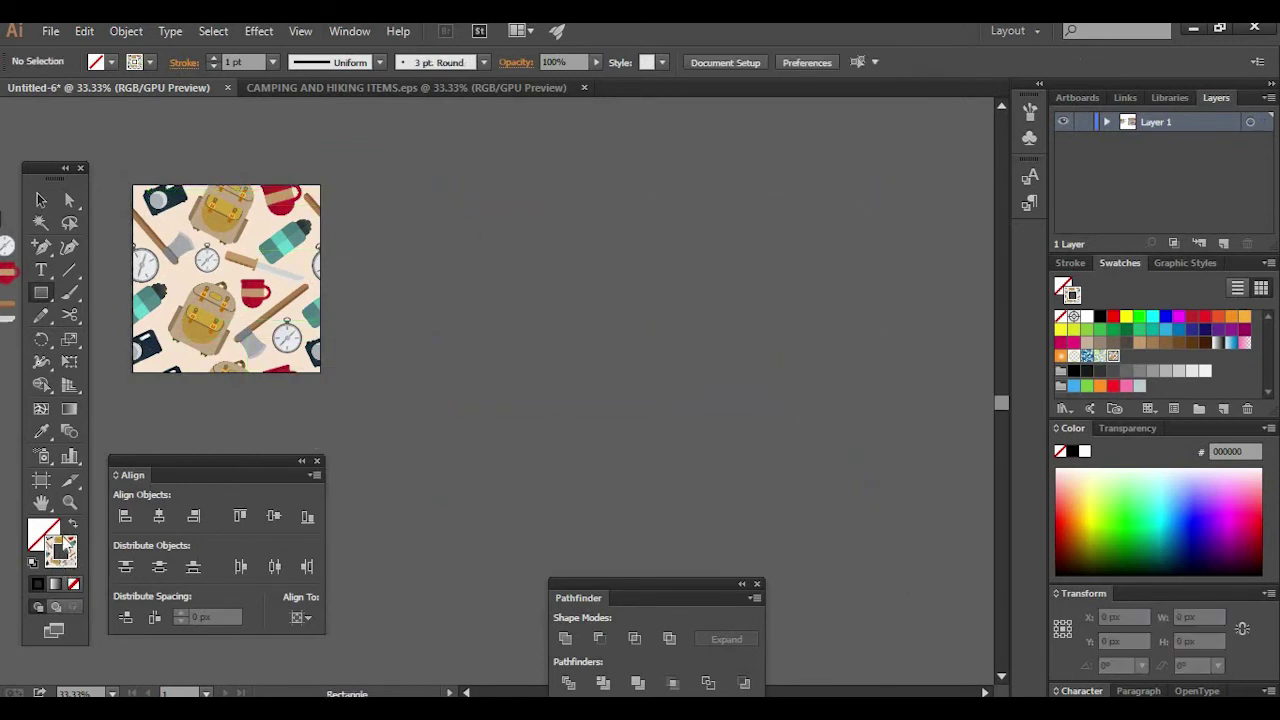
Clear the stroke, draw a rectangle about 1497 × 1023 px beside the tile, and fill it with the camping pattern swatch
left_click(73, 584)
left_click(33, 545)
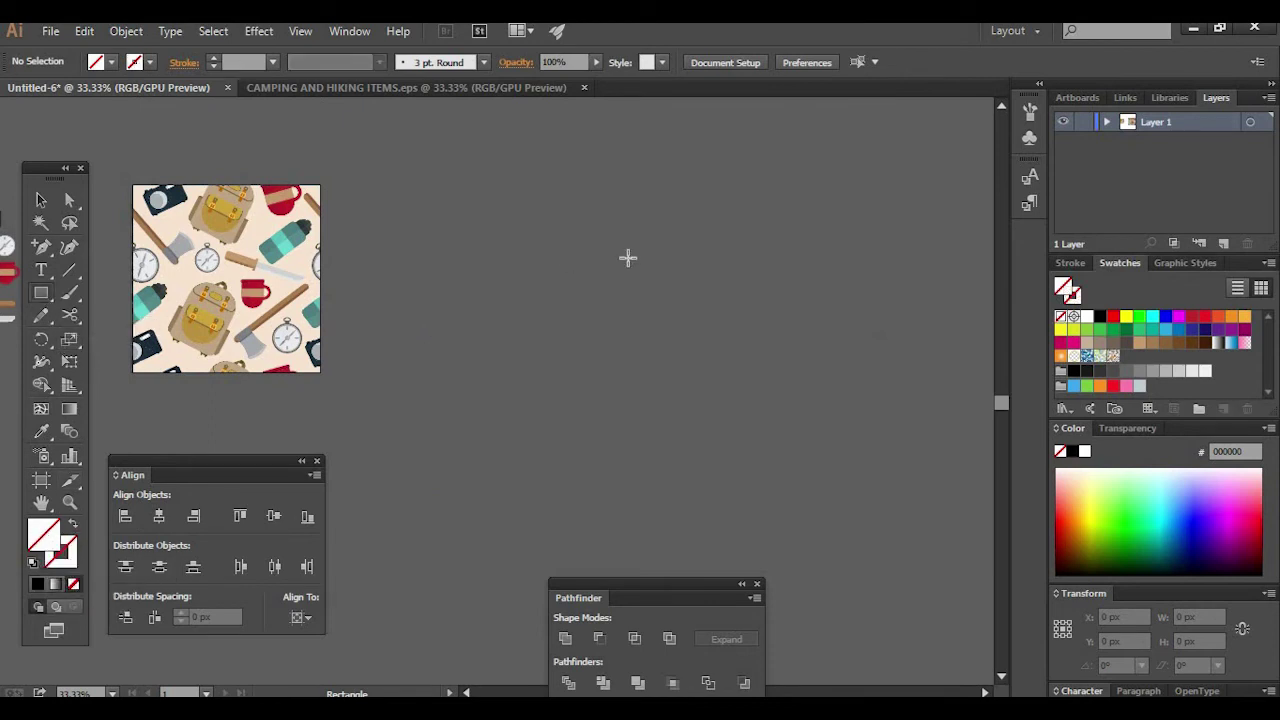
left_click_drag(428, 182, 688, 345)
left_click_drag(865, 447, 895, 498)
left_click(1114, 356)
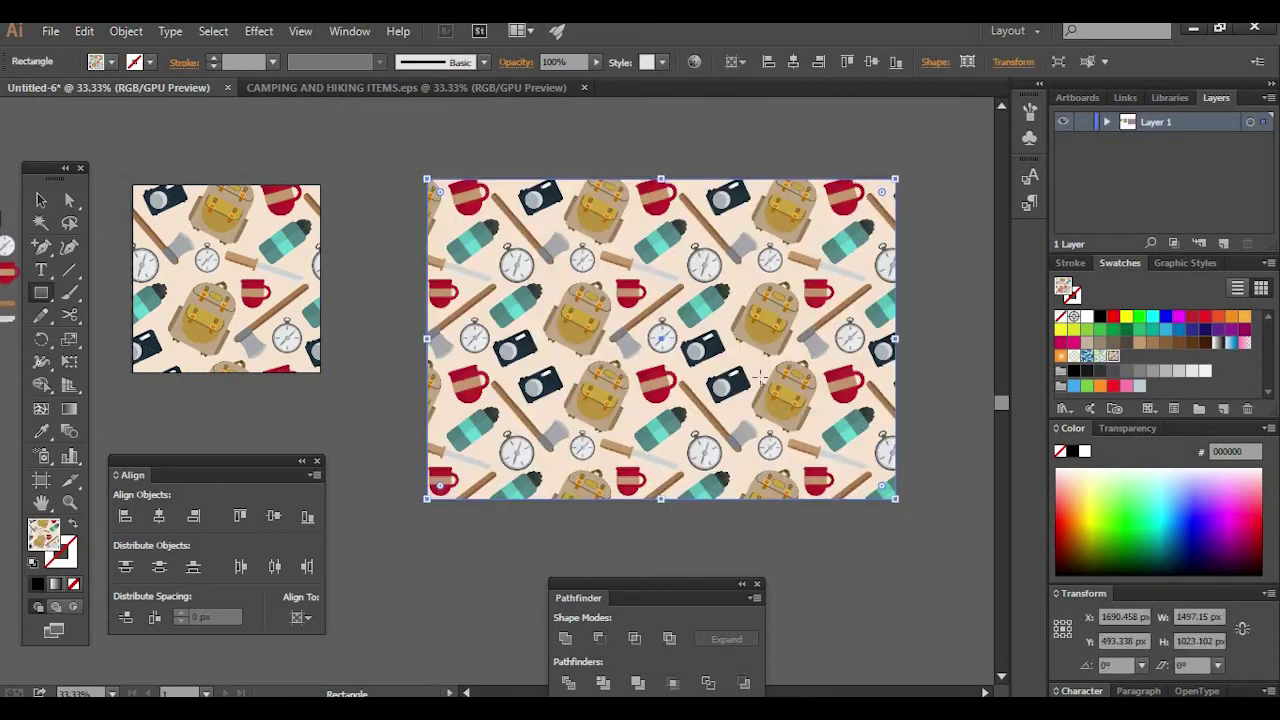
Draw a larger pattern-filled rectangle about 2160 × 1380 px to the right of the first pattern-filled one
key("v")
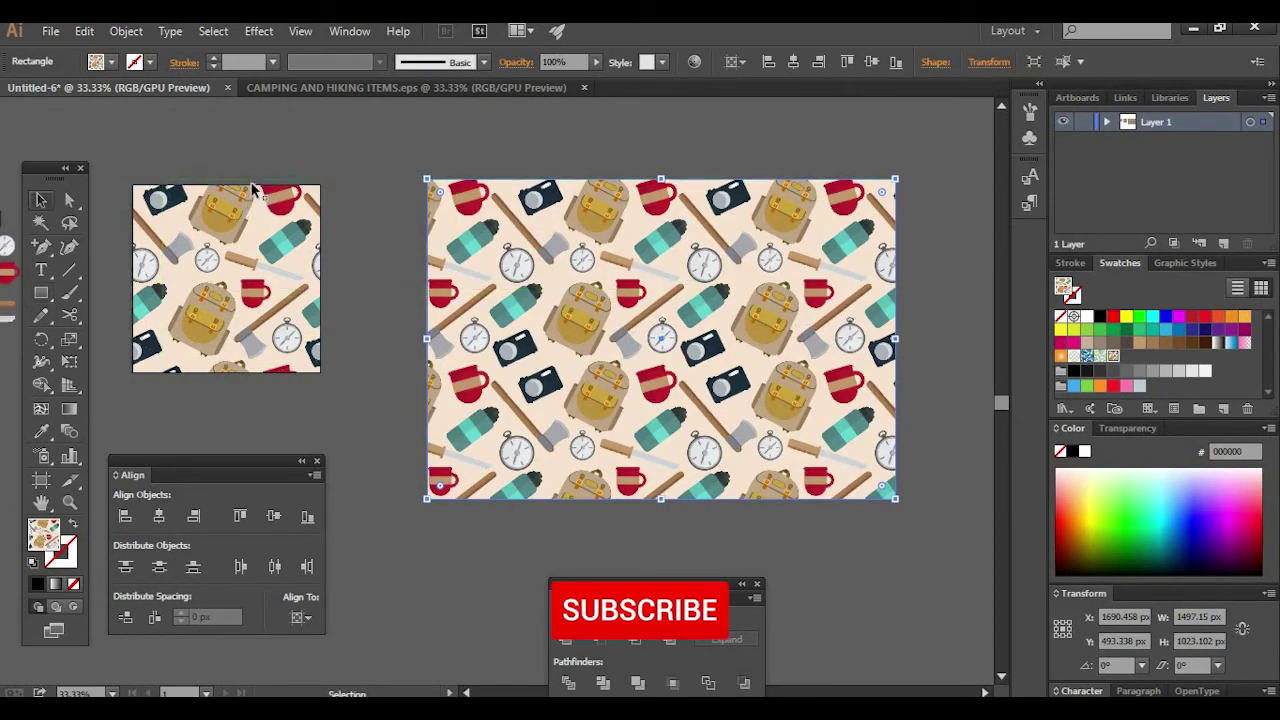
left_click(300, 278)
left_click_drag(590, 341, 476, 310)
scroll(545, 315, "down", 2)
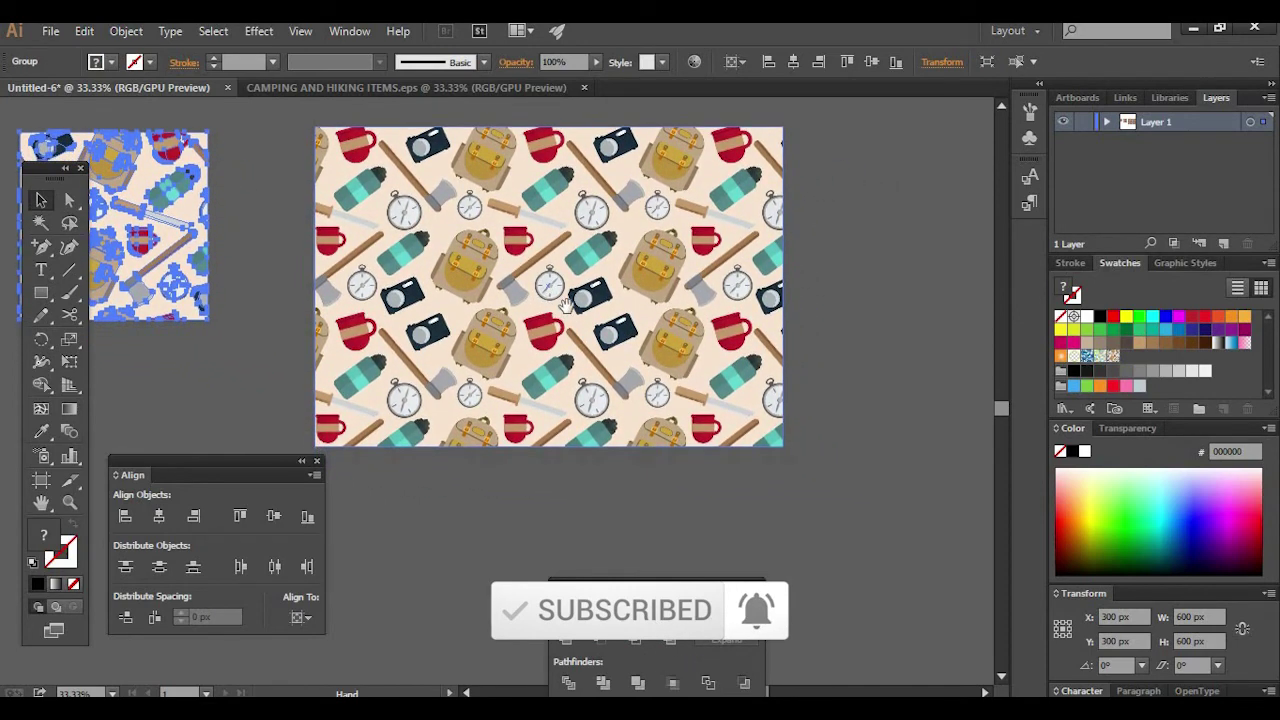
left_click_drag(532, 303, 44, 298)
left_click(42, 295)
left_click_drag(278, 140, 953, 570)
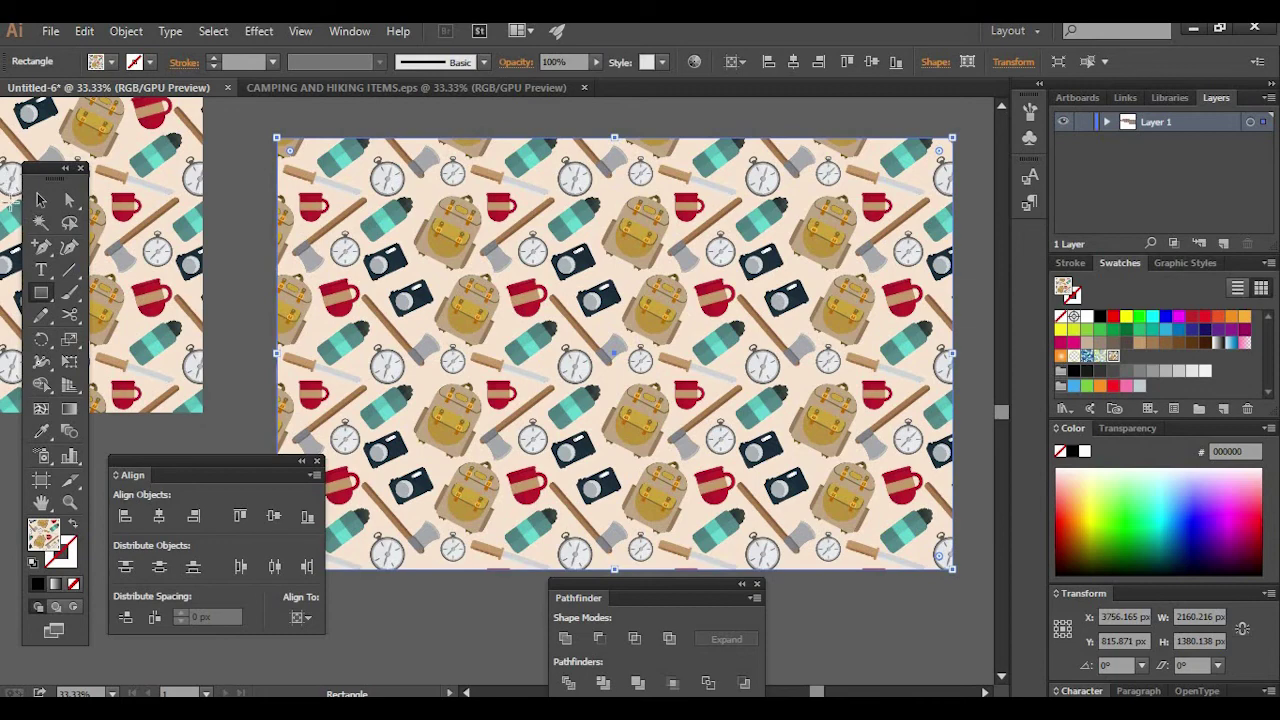
Draw a rectangle about 1020 × 1002 px with the camping pattern fill below the larger pattern-filled rectangle
left_click_drag(643, 377, 706, 182)
left_click_drag(654, 266, 663, 168)
left_click_drag(656, 245, 665, 62)
key("m")
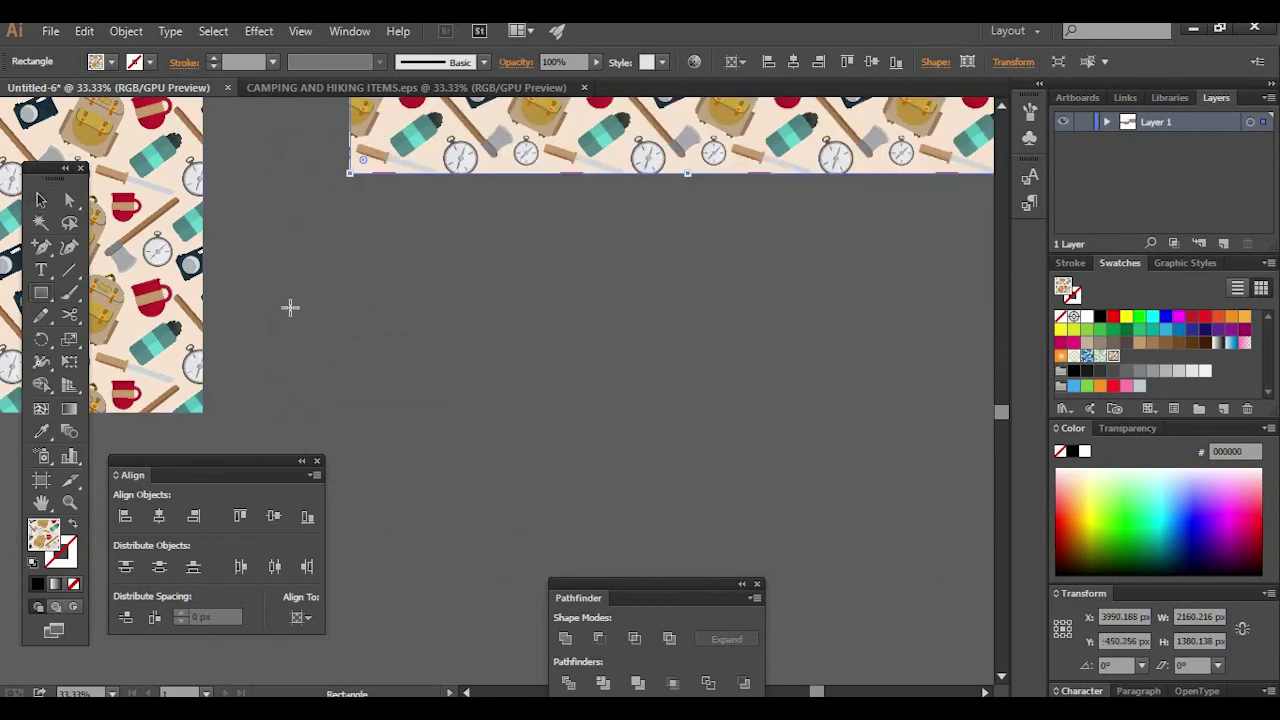
mouse_move(446, 231)
left_mouse_down()
mouse_move(674, 463)
mouse_move(606, 388)
left_mouse_up()
left_click(40, 203)
left_click_drag(448, 288, 526, 460)
left_click(782, 380)
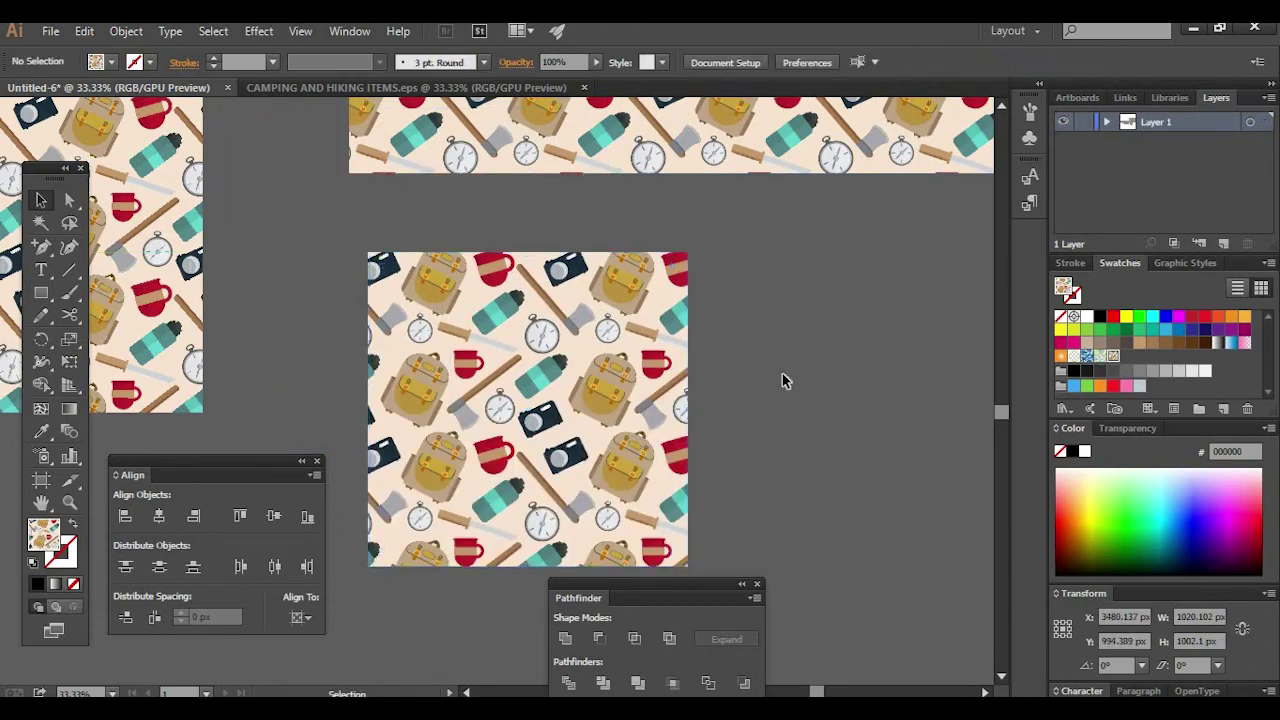
Examine how the camping pattern repeats across the pattern-filled test rectangles and go back to the original tile
key("ctrl+minus")
left_click_drag(835, 342, 937, 306)
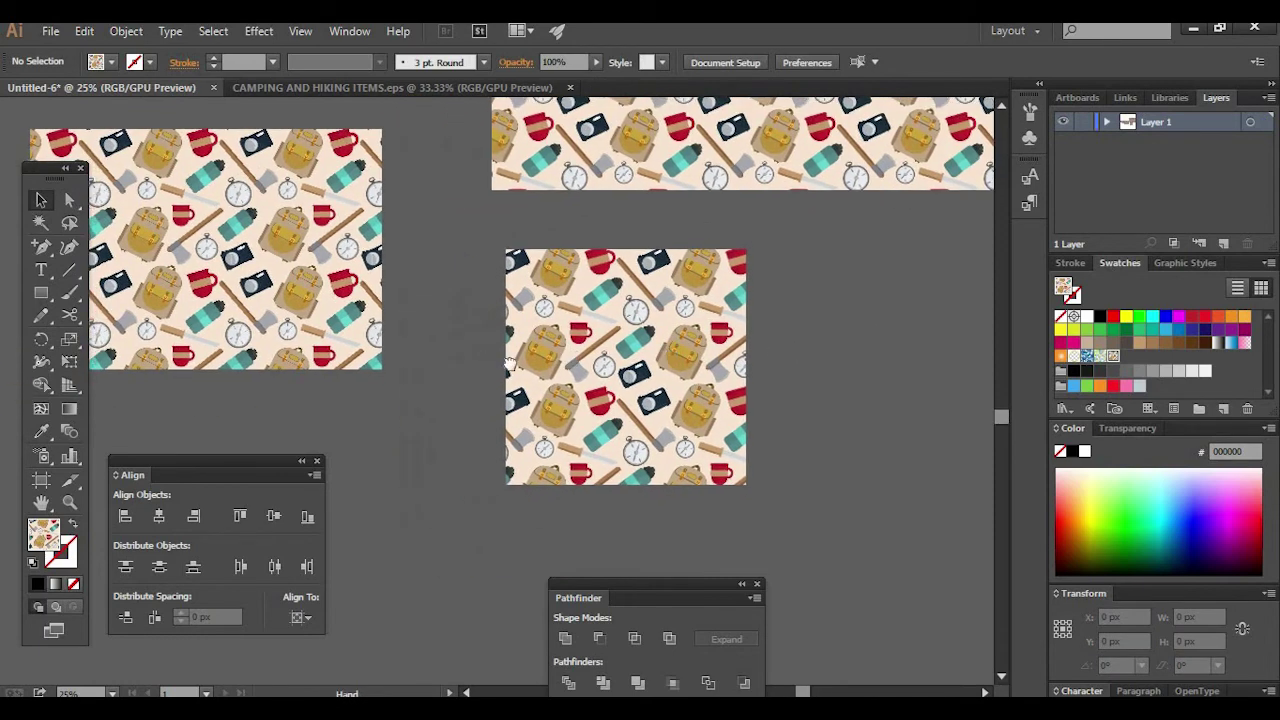
left_click_drag(510, 364, 801, 376)
left_click_drag(600, 398, 771, 406)
mouse_move(567, 334)
left_mouse_down()
mouse_move(729, 407)
mouse_move(697, 429)
left_mouse_up()
left_click_drag(768, 457, 738, 226)
left_click_drag(746, 227, 776, 178)
left_click_drag(770, 180, 828, 156)
left_click_drag(737, 287, 840, 417)
key("ctrl+plus")
Close the floating Align and Pathfinder panels and copy the original tile 600 px horizontally so the copy abuts its right edge
left_click(474, 321)
left_click_drag(719, 299, 626, 231)
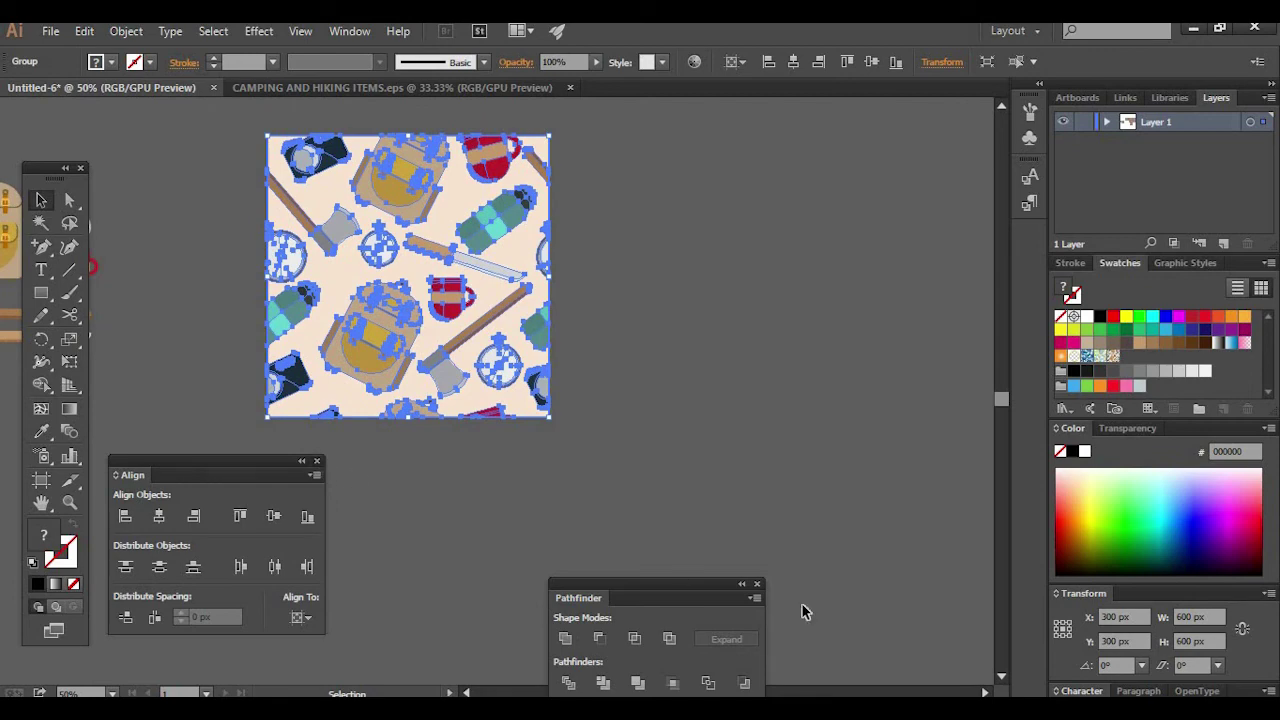
key("shift+F7")
left_click(757, 584)
left_click_drag(751, 458, 729, 494)
left_click_drag(407, 374, 640, 378)
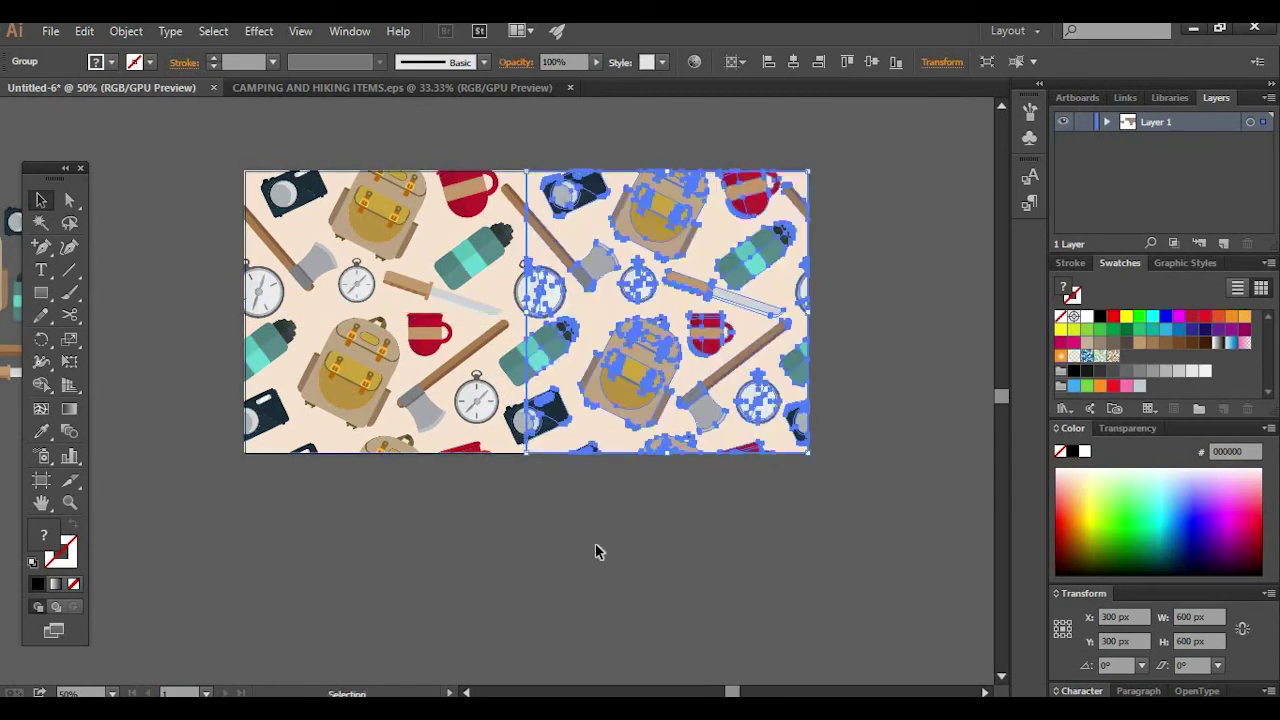
left_click(597, 545)
Copy both adjoining tiles 600 px straight down to form a 2 × 2 block
left_click_drag(237, 351, 243, 285)
left_click_drag(194, 217, 808, 502)
left_click_drag(793, 476, 782, 424)
left_click_drag(618, 225, 640, 505)
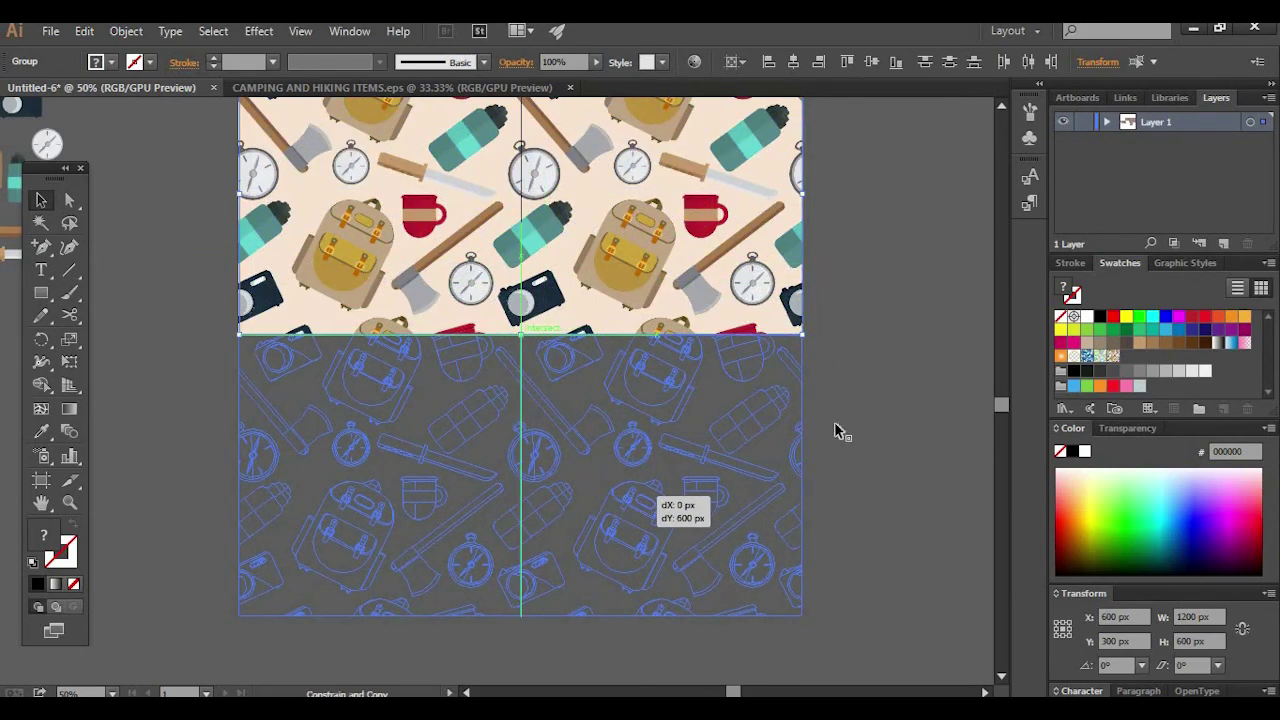
left_click(887, 365)
Enlarge the artboard to 1200 × 1200 px so it covers the whole 2 × 2 tile block
key("ctrl+minus")
key("ctrl+minus")
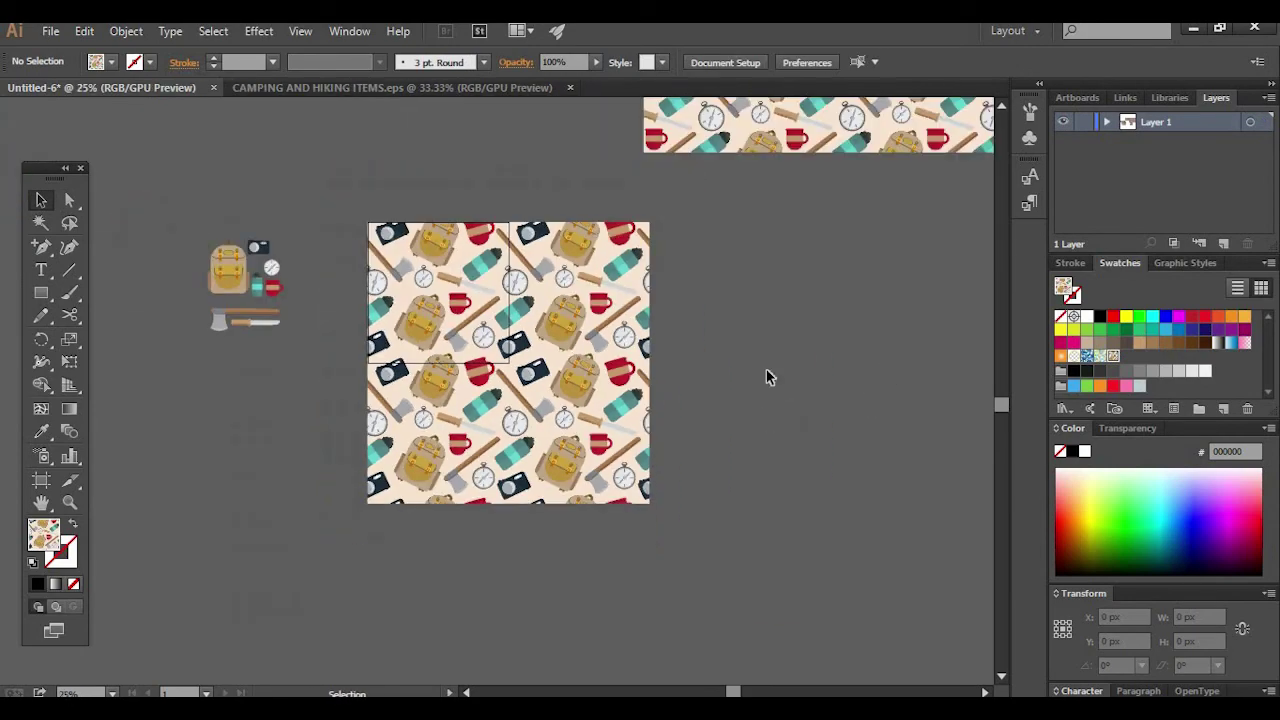
left_click(41, 479)
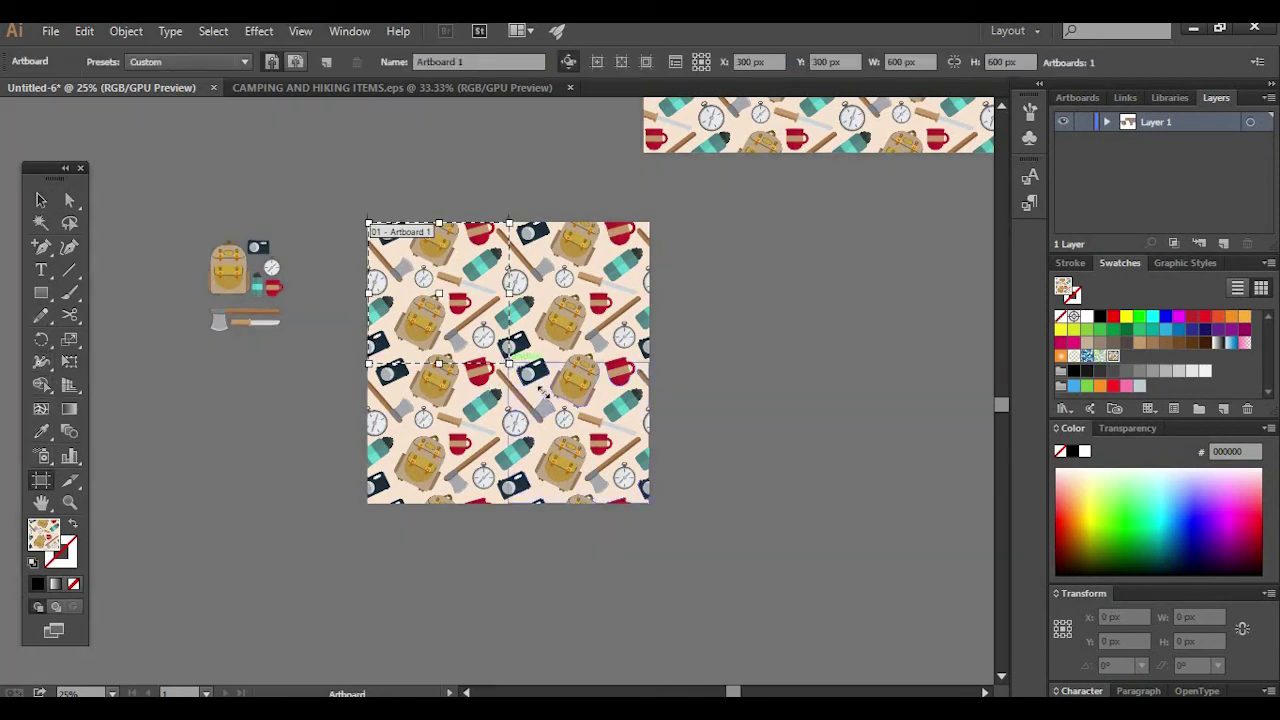
left_click_drag(649, 502, 652, 507)
left_click(41, 200)
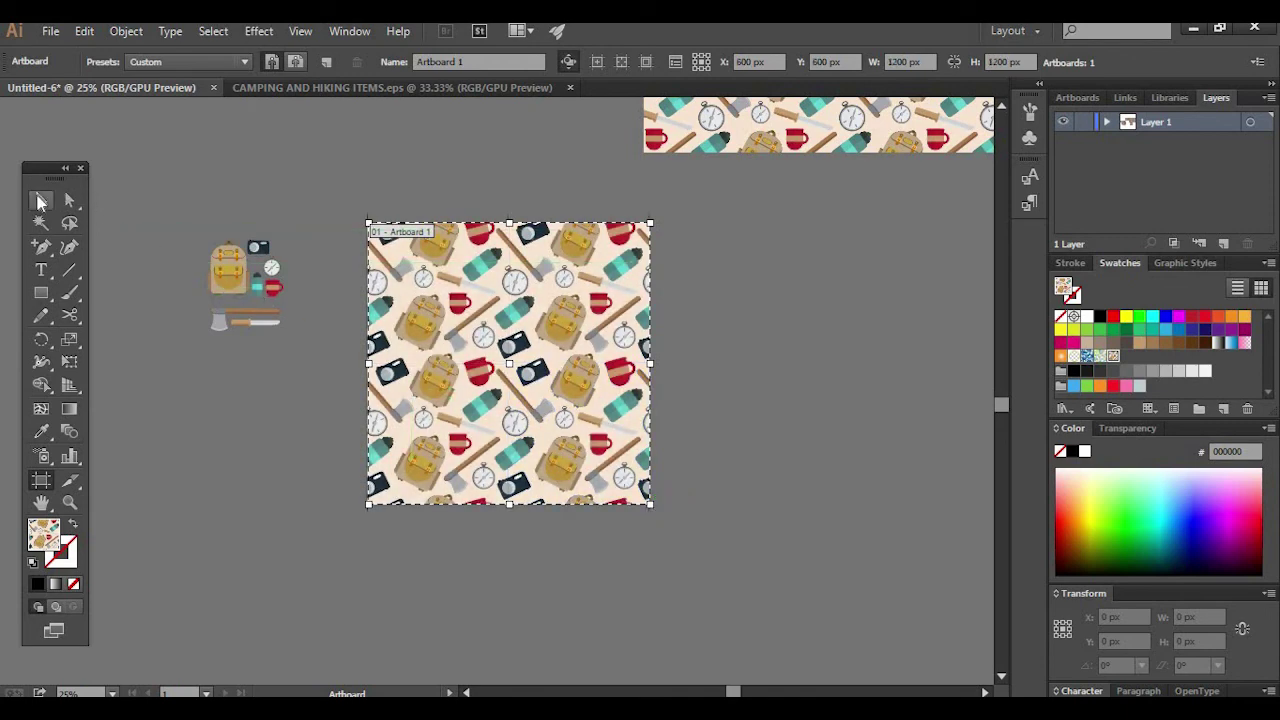
Examine the 2 × 2 tile block and the pattern-filled test rectangles for visible seams
left_click_drag(758, 296, 709, 350)
key("ctrl+plus")
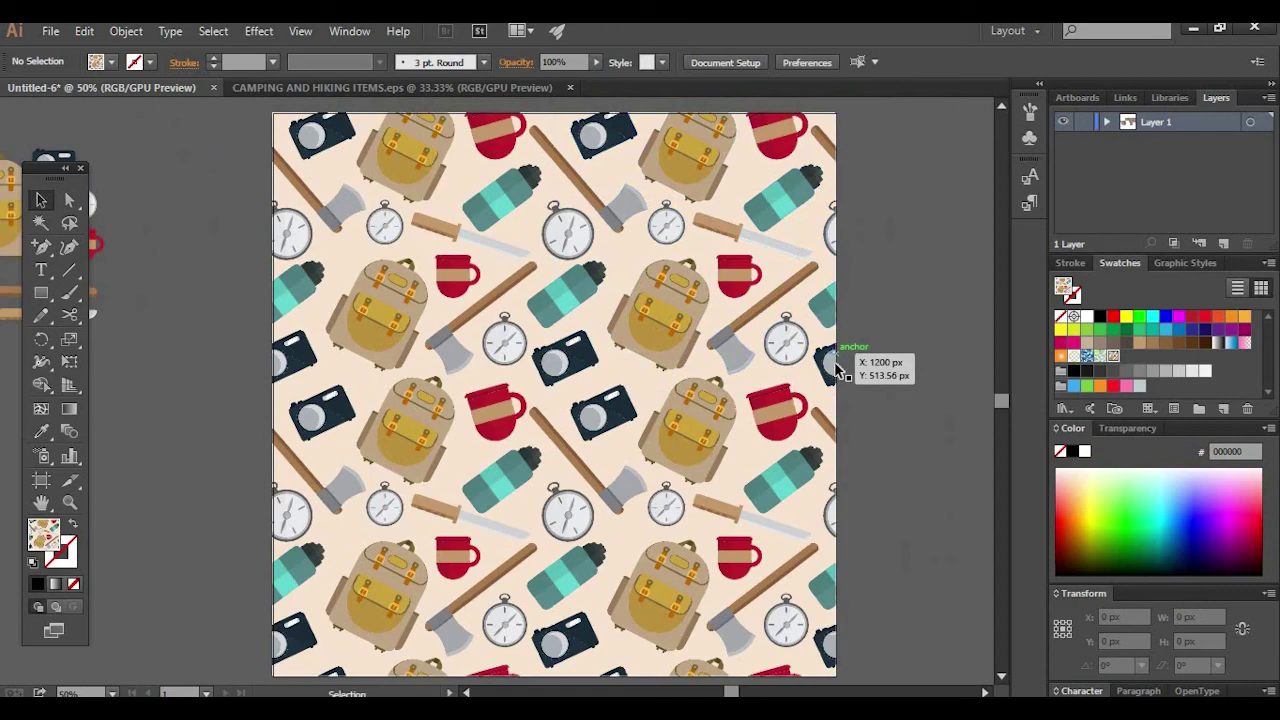
key("ctrl+minus")
left_click_drag(808, 362, 732, 478)
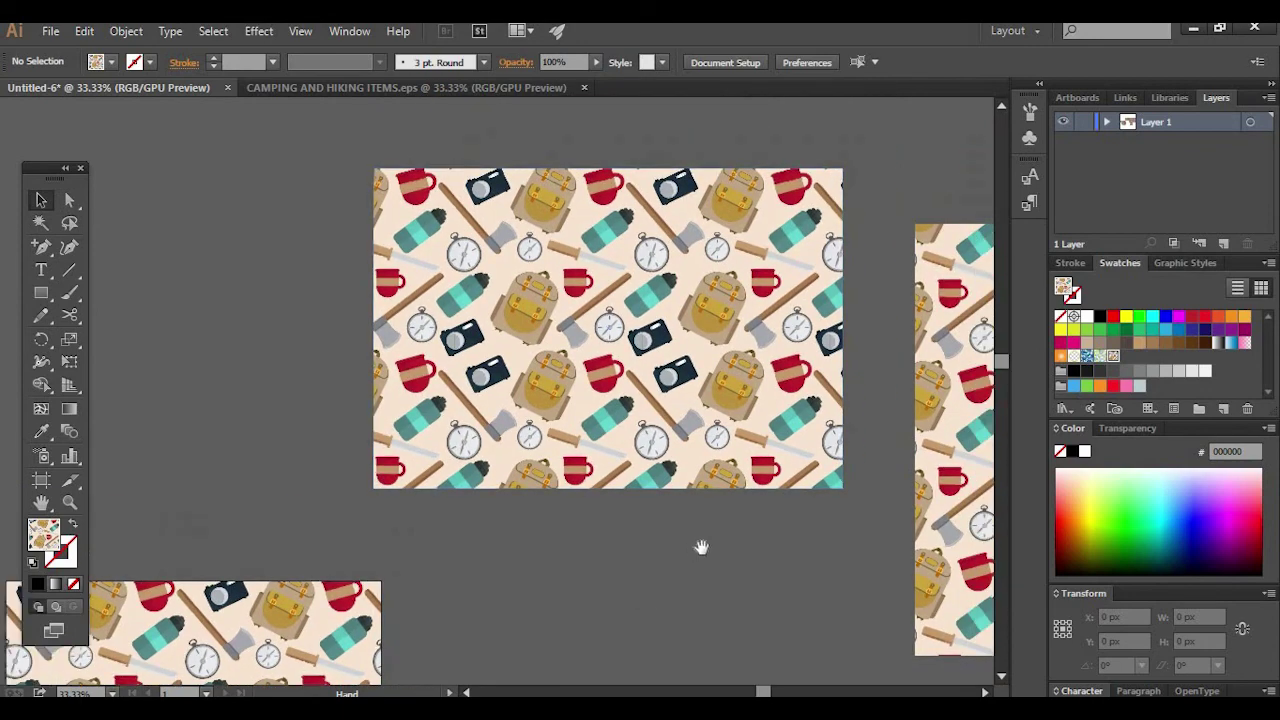
left_click_drag(711, 543, 200, 507)
left_click_drag(555, 497, 392, 485)
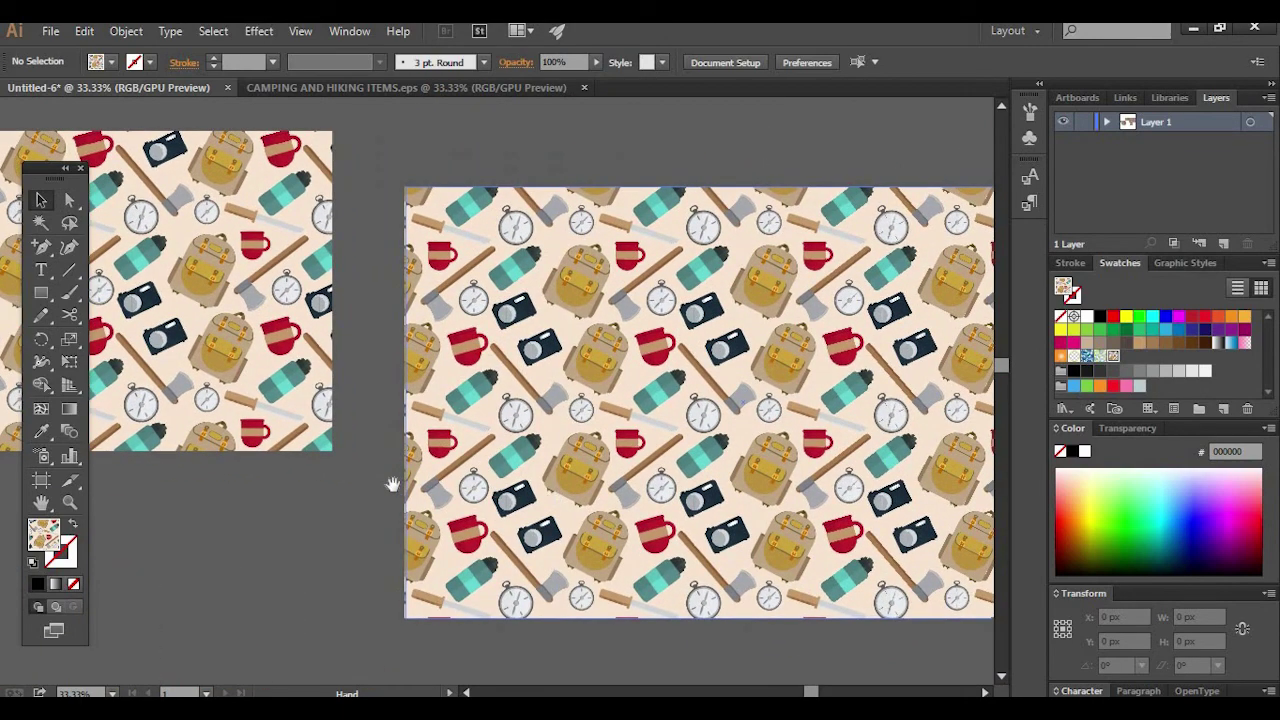
left_click_drag(546, 522, 792, 292)
left_click_drag(500, 527, 836, 372)
left_click_drag(443, 388, 971, 438)
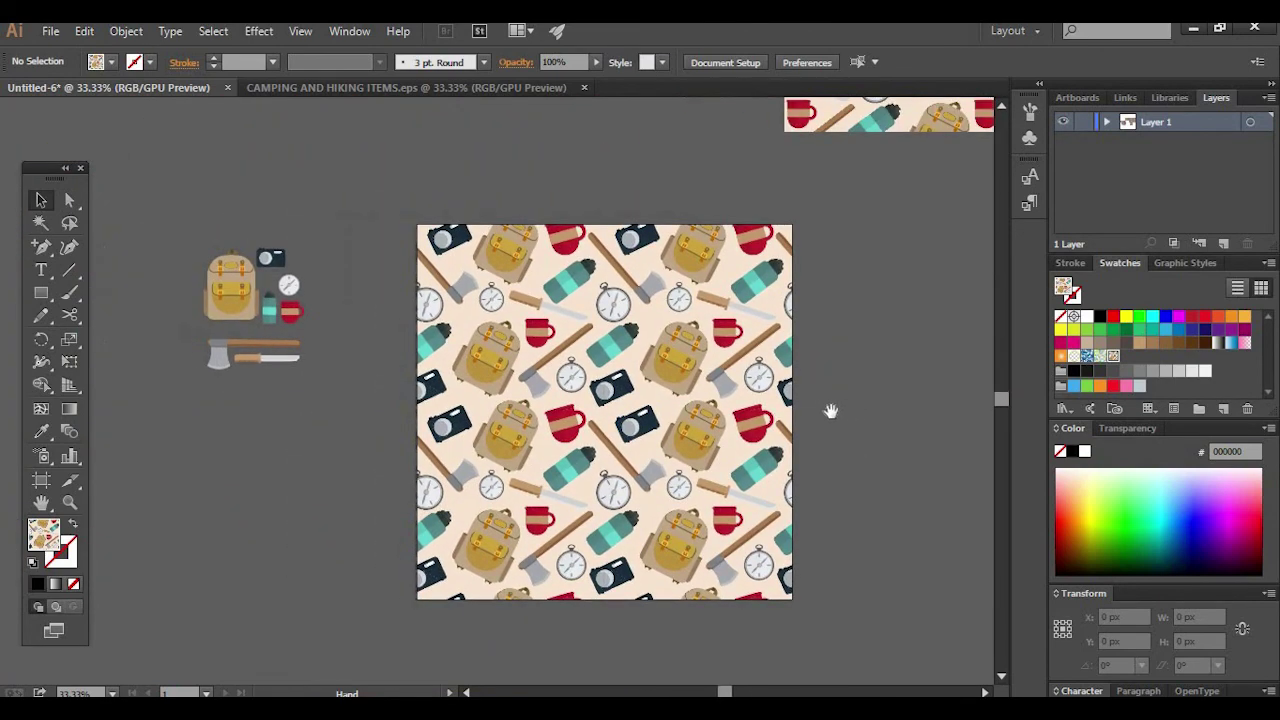
Inspect the individual tiles that make up the 2 × 2 block and check the joins across the artboard
left_click_drag(757, 372, 837, 381)
left_click_drag(605, 385, 654, 388)
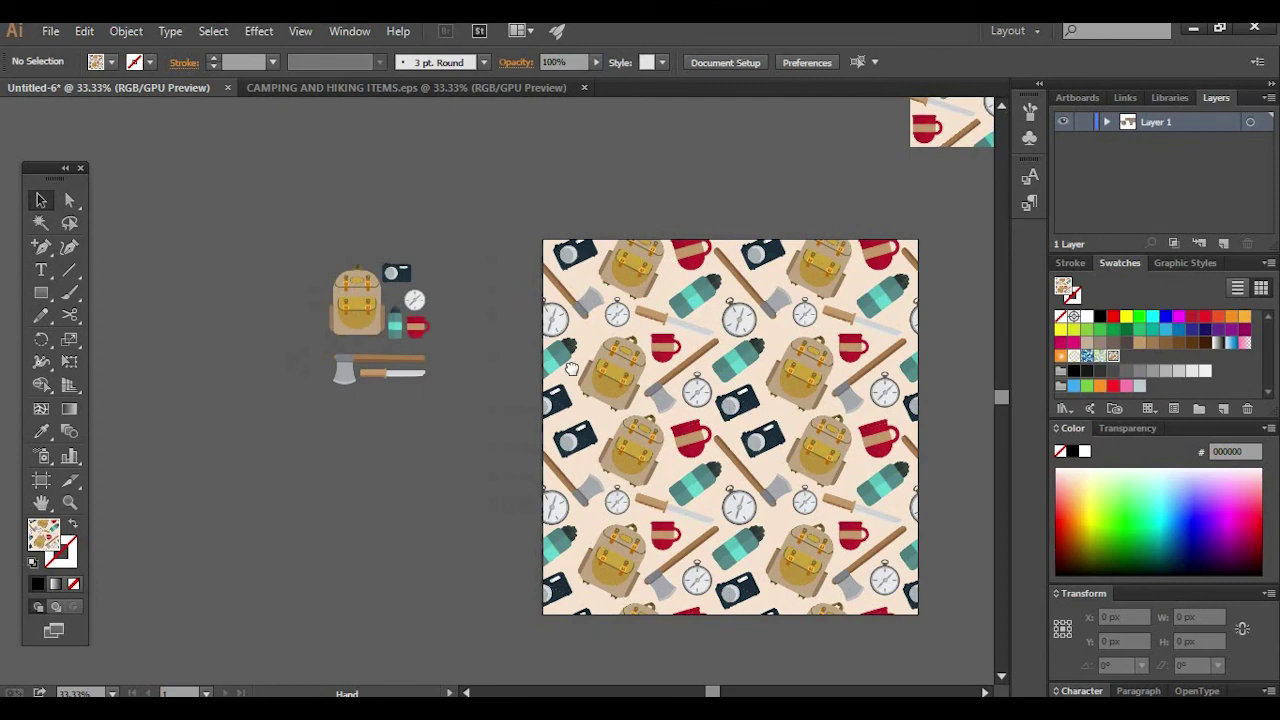
left_click_drag(572, 369, 626, 405)
left_click(712, 393)
left_click_drag(856, 395, 680, 368)
left_click(680, 368)
left_click(686, 520)
left_click(498, 544)
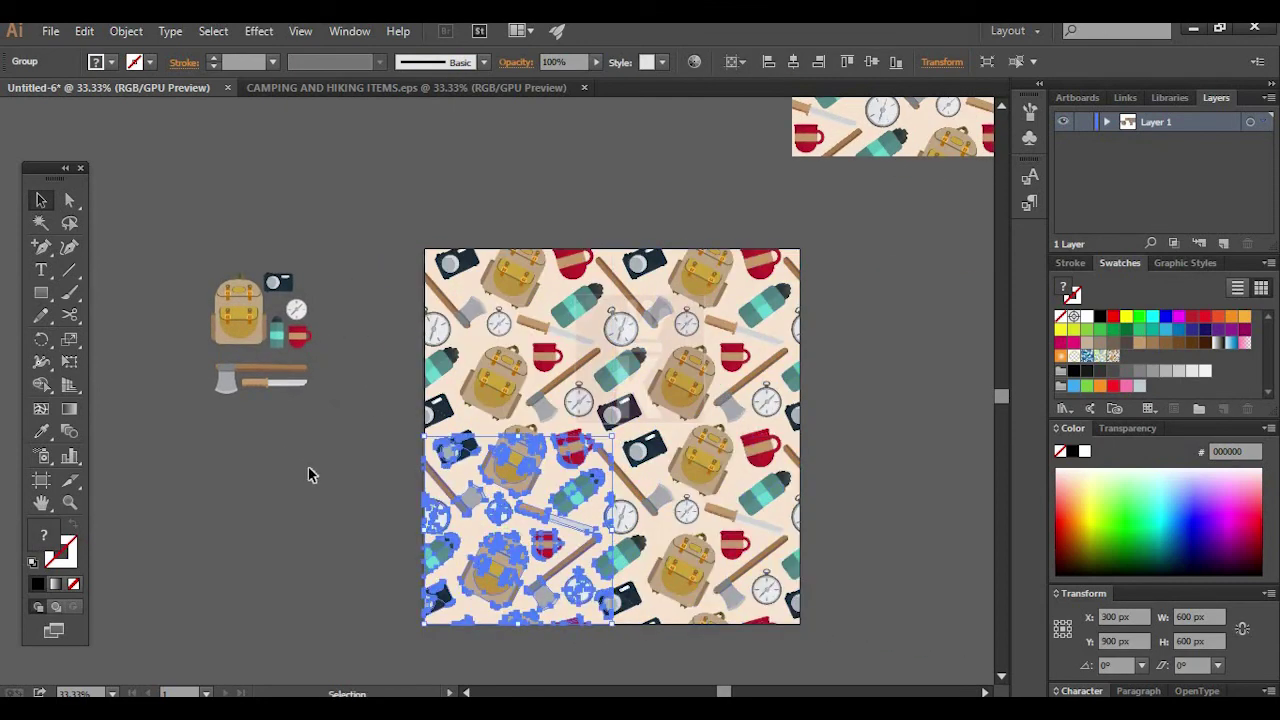
left_click(305, 468)
scroll(290, 406, "down", 3)
key("ctrl+plus")
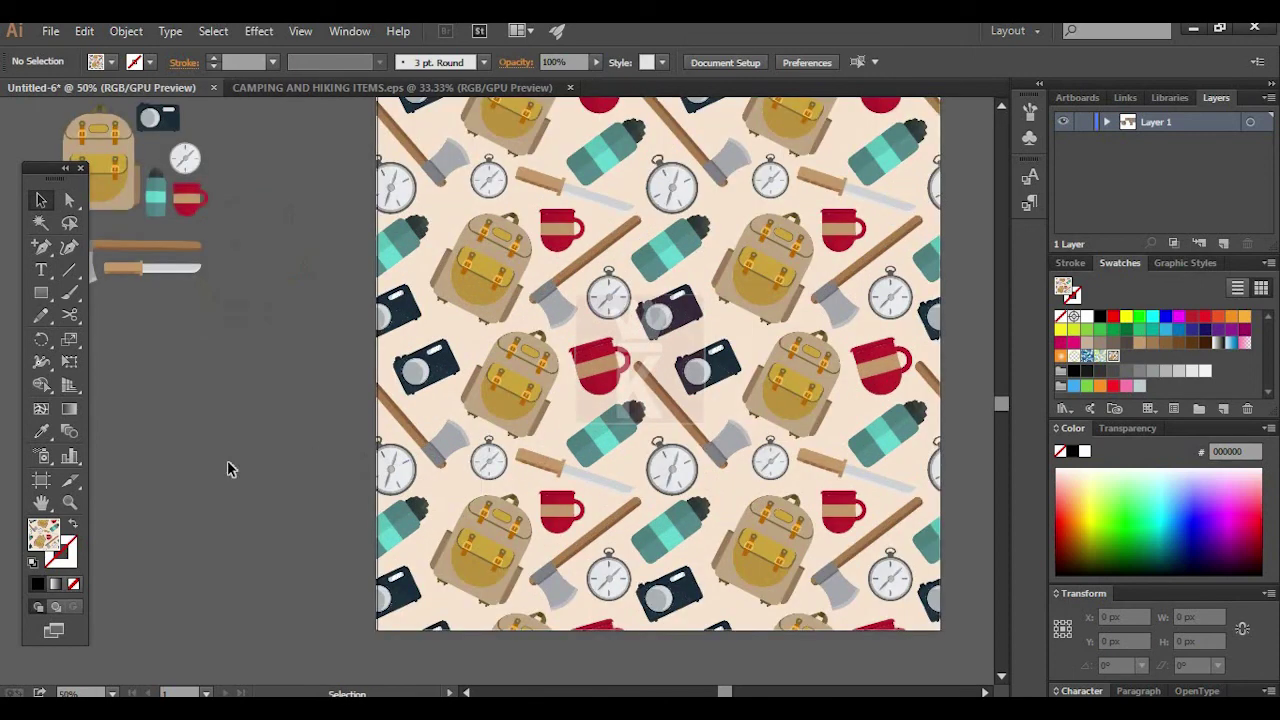
left_click_drag(245, 403, 166, 452)
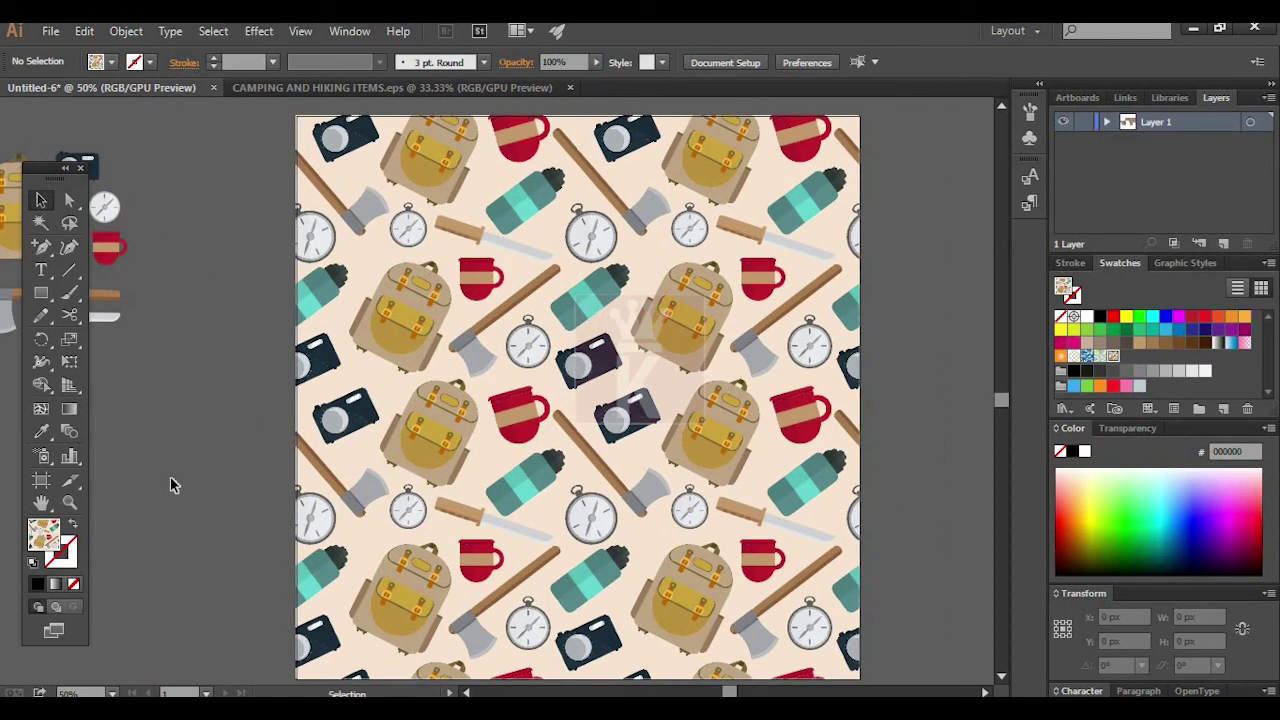
left_click(1078, 709)
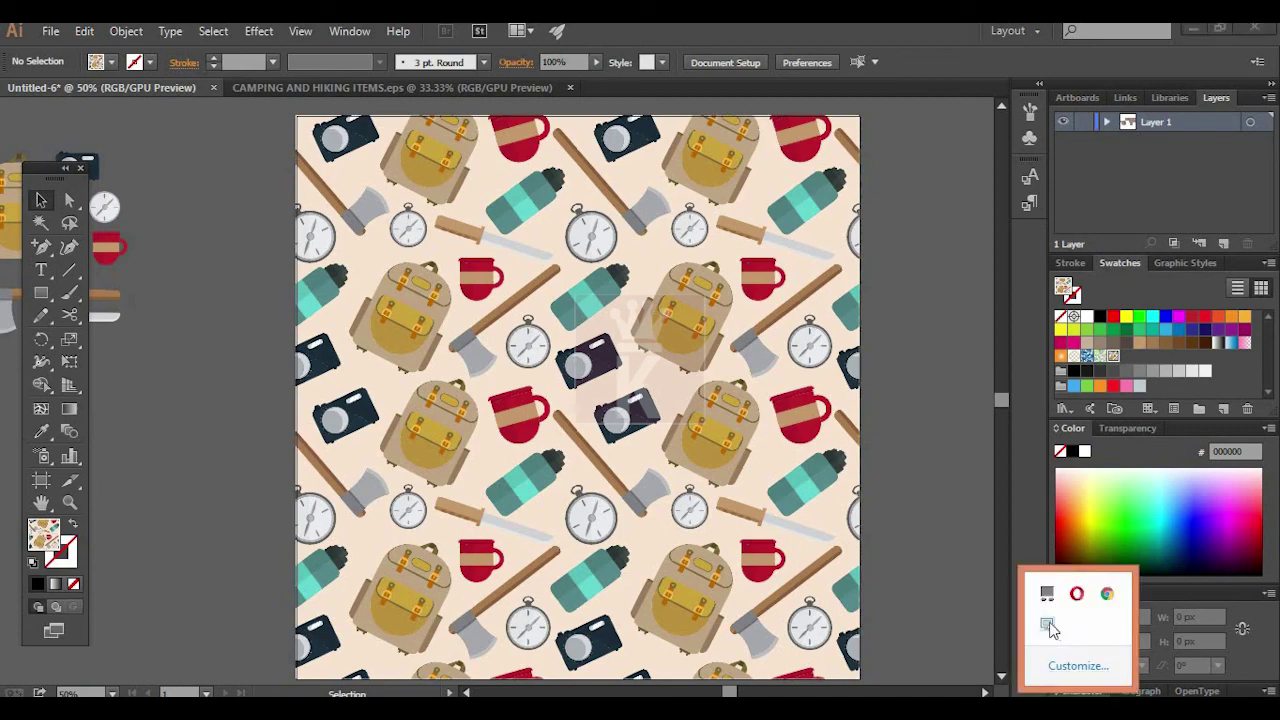